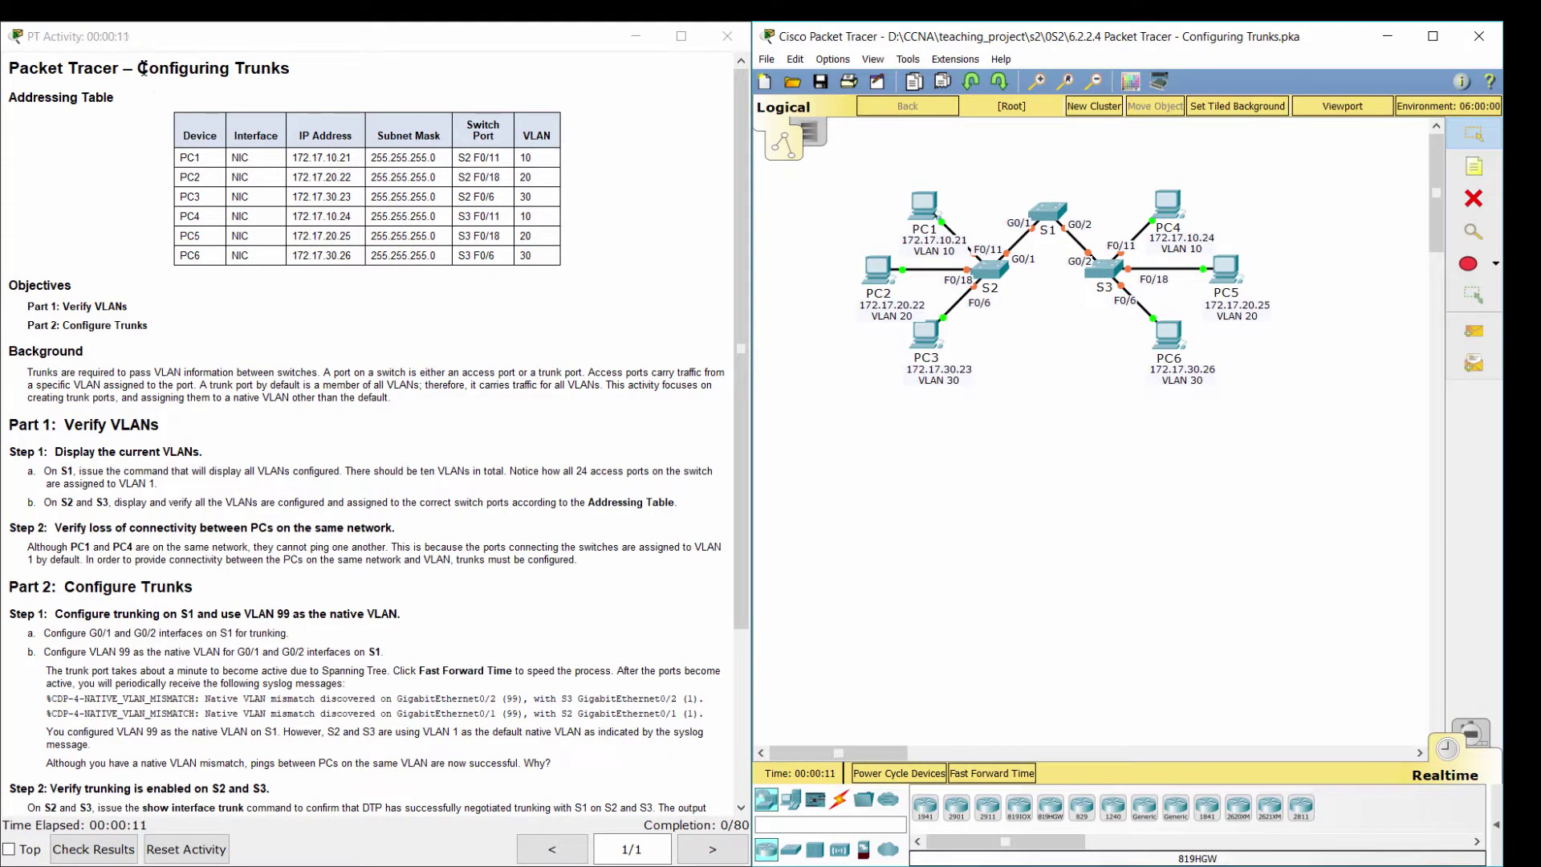
- Read the activity title, Addressing Table, Background and Part 1 Step 1 instructions
drag(143, 68, 291, 69)
click(76, 128)
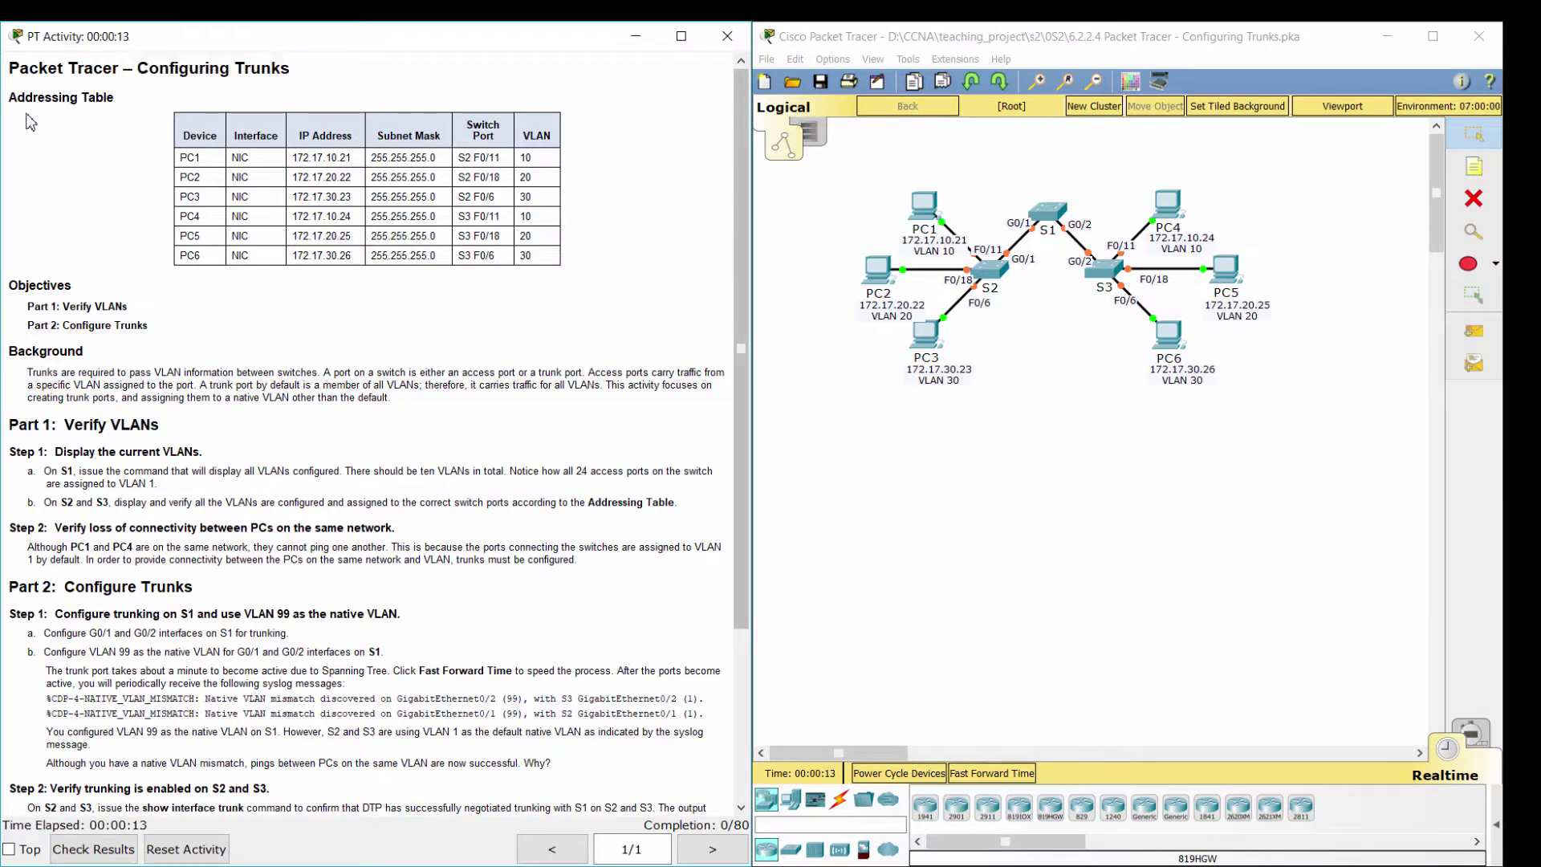
drag(8, 98, 116, 97)
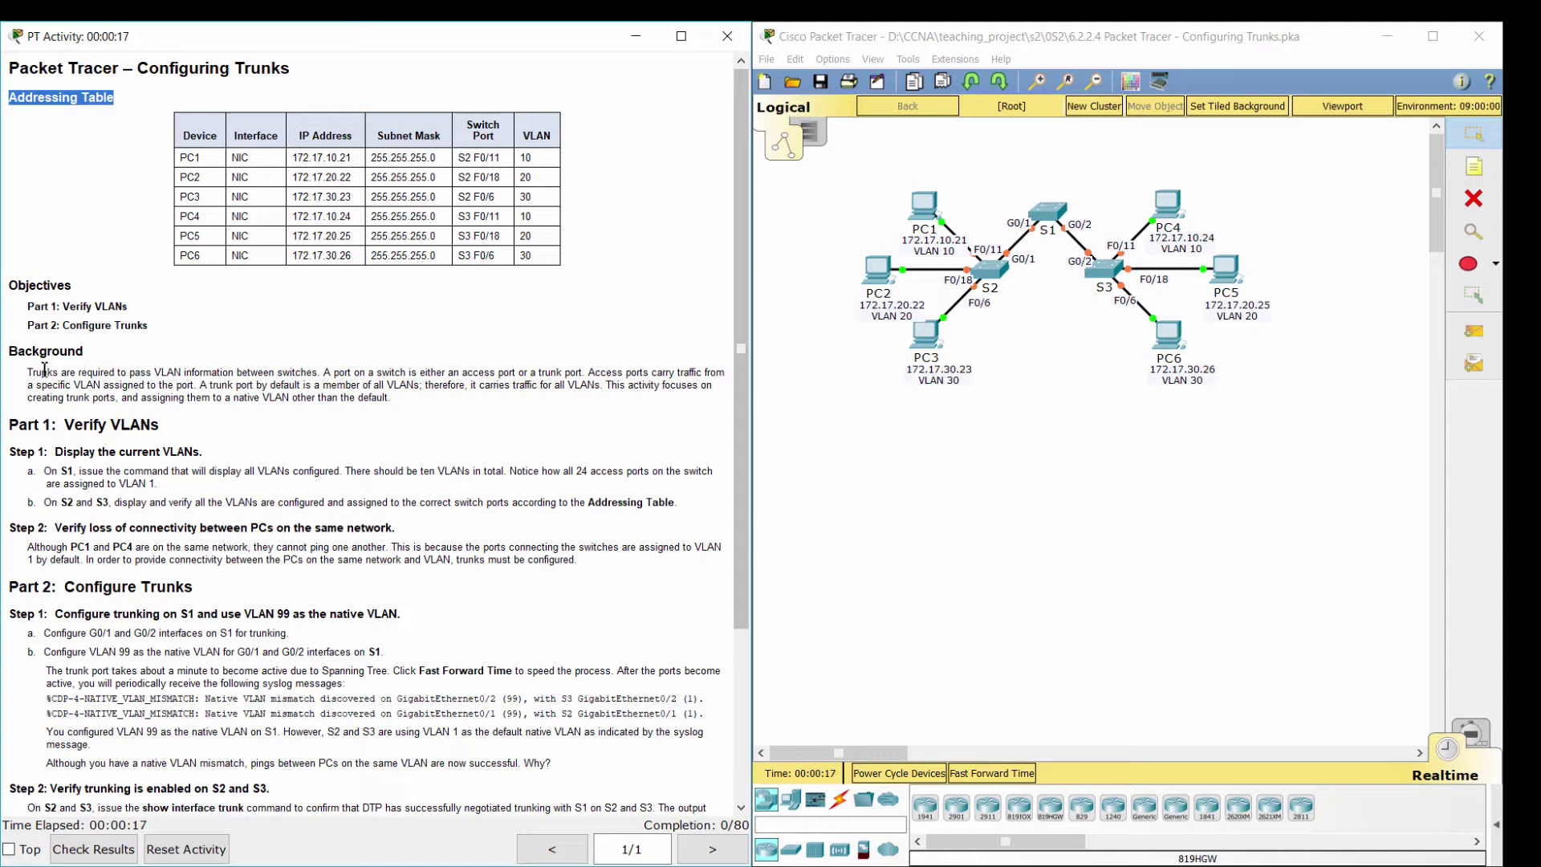
drag(27, 372, 407, 398)
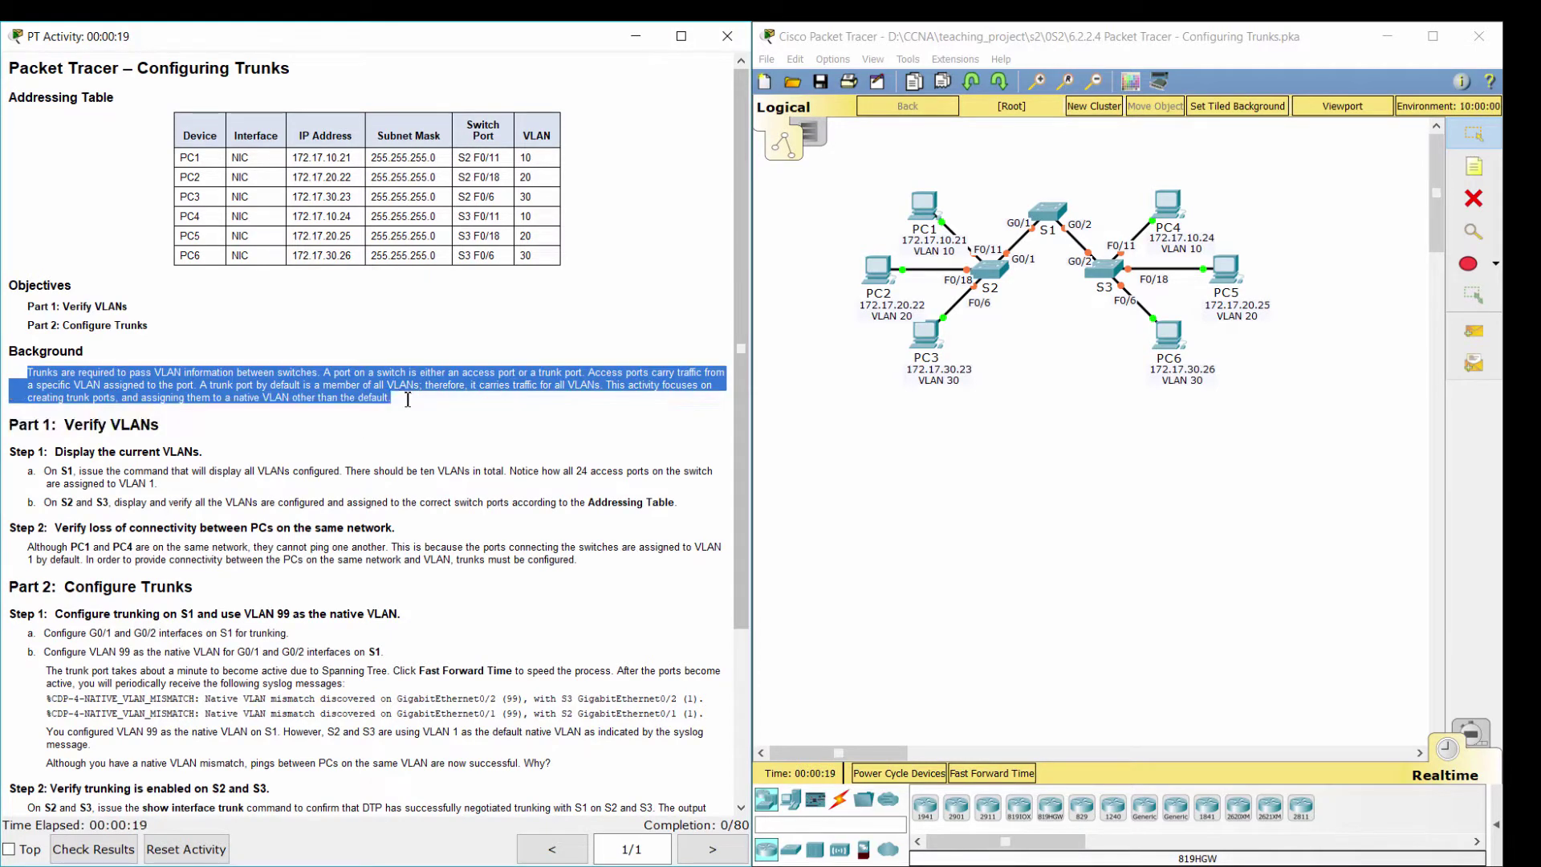
drag(741, 446, 763, 599)
click(223, 257)
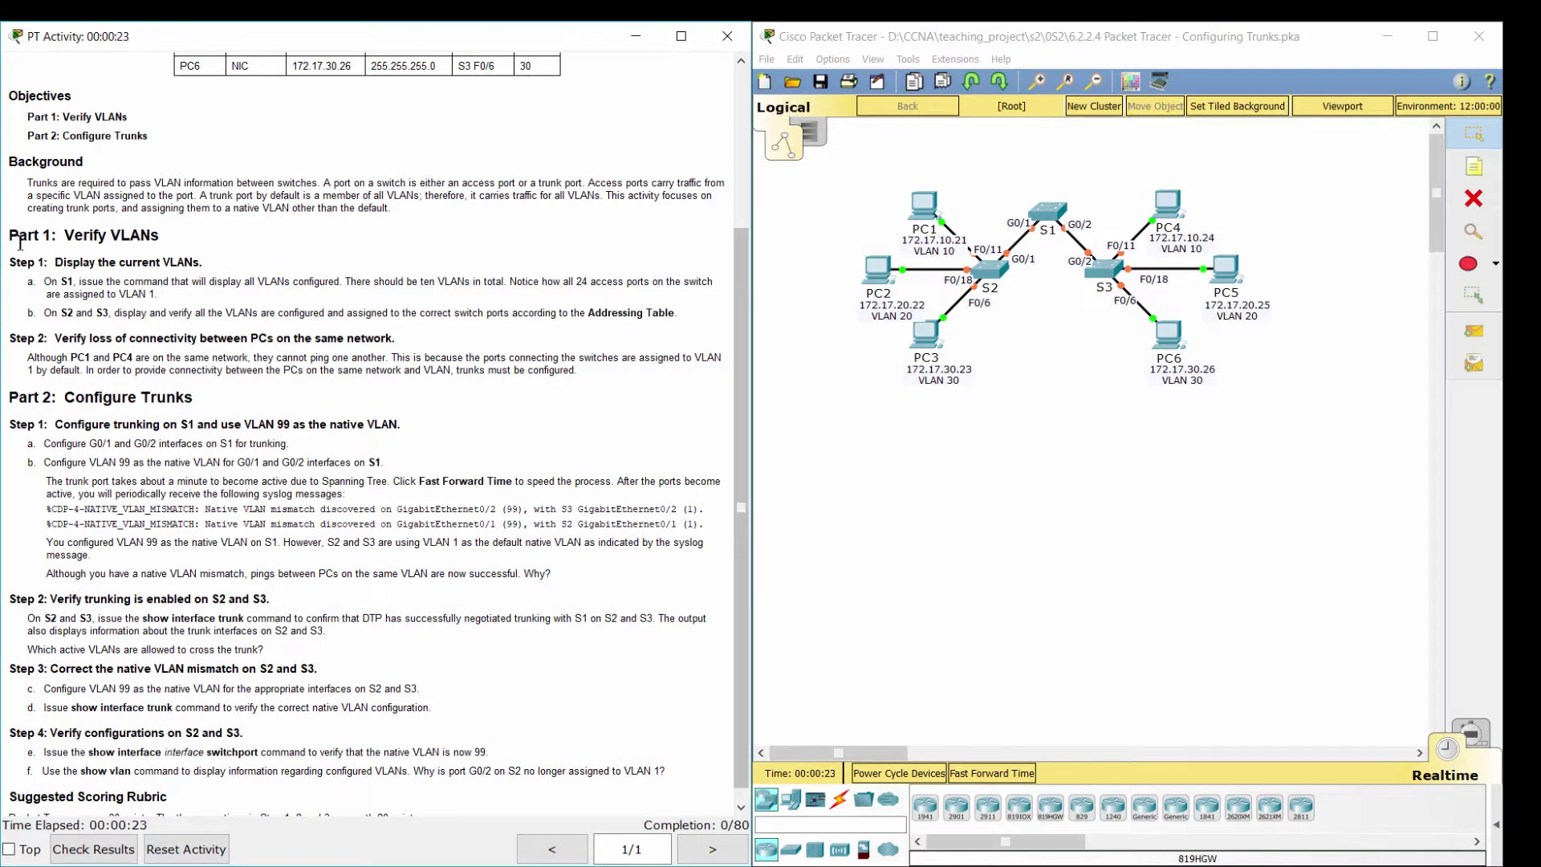
drag(15, 239, 192, 240)
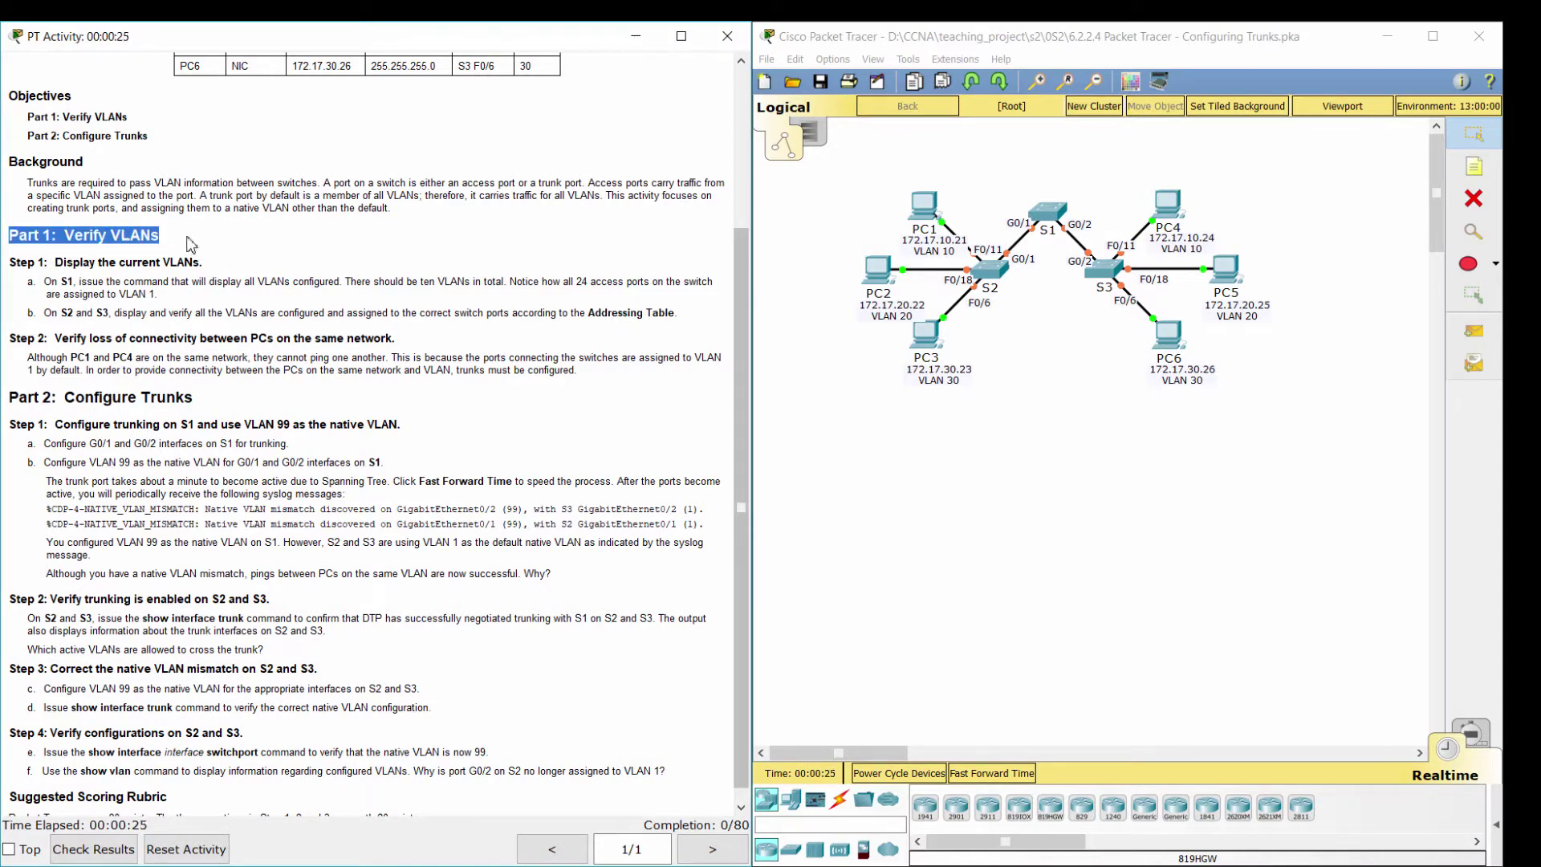
drag(10, 263, 238, 258)
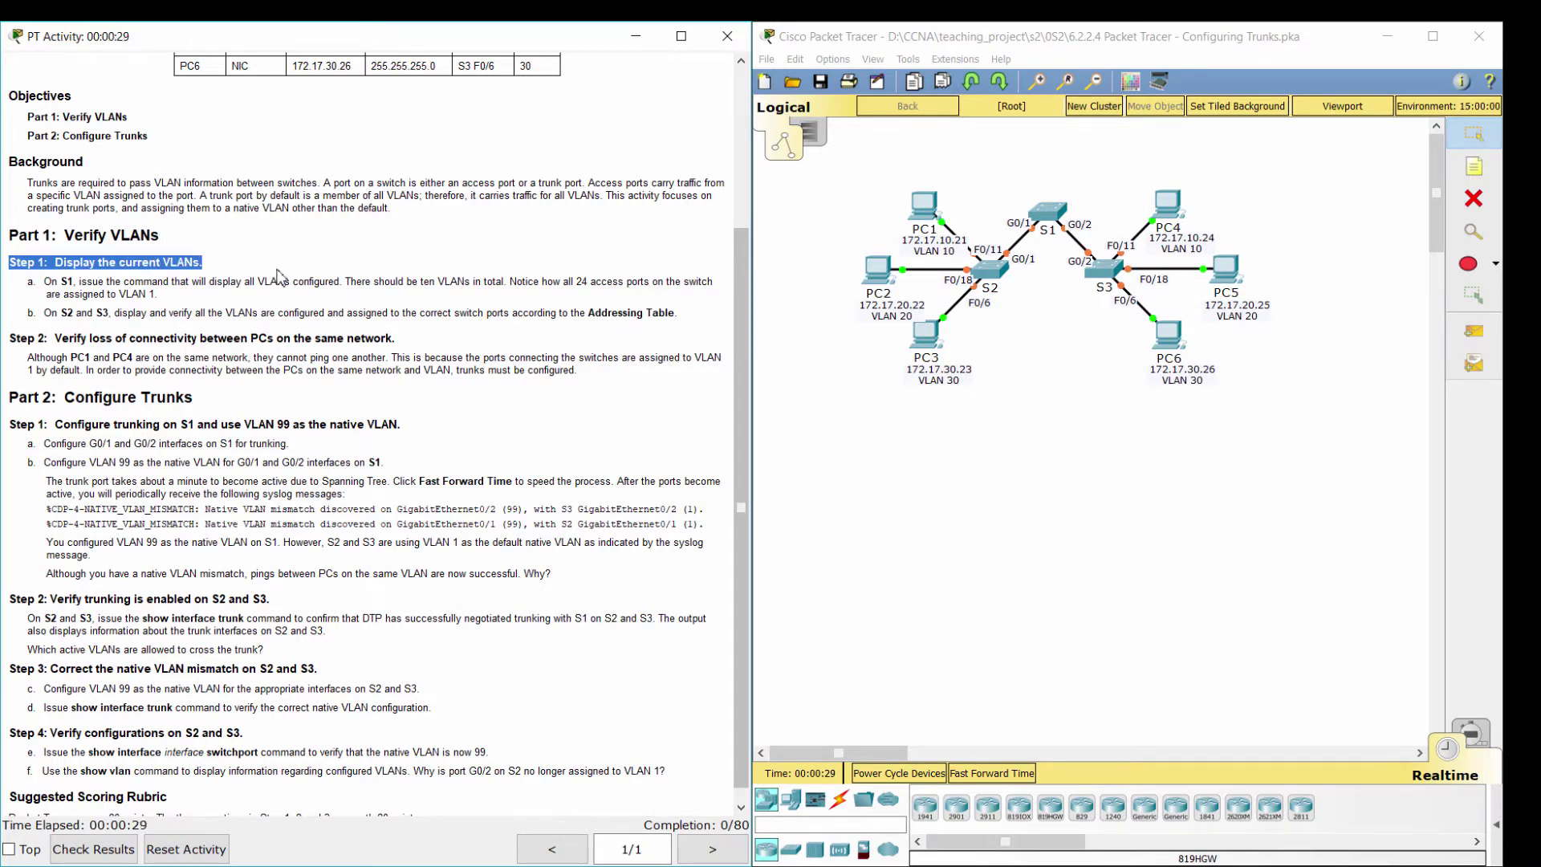
click(281, 277)
drag(30, 282, 680, 316)
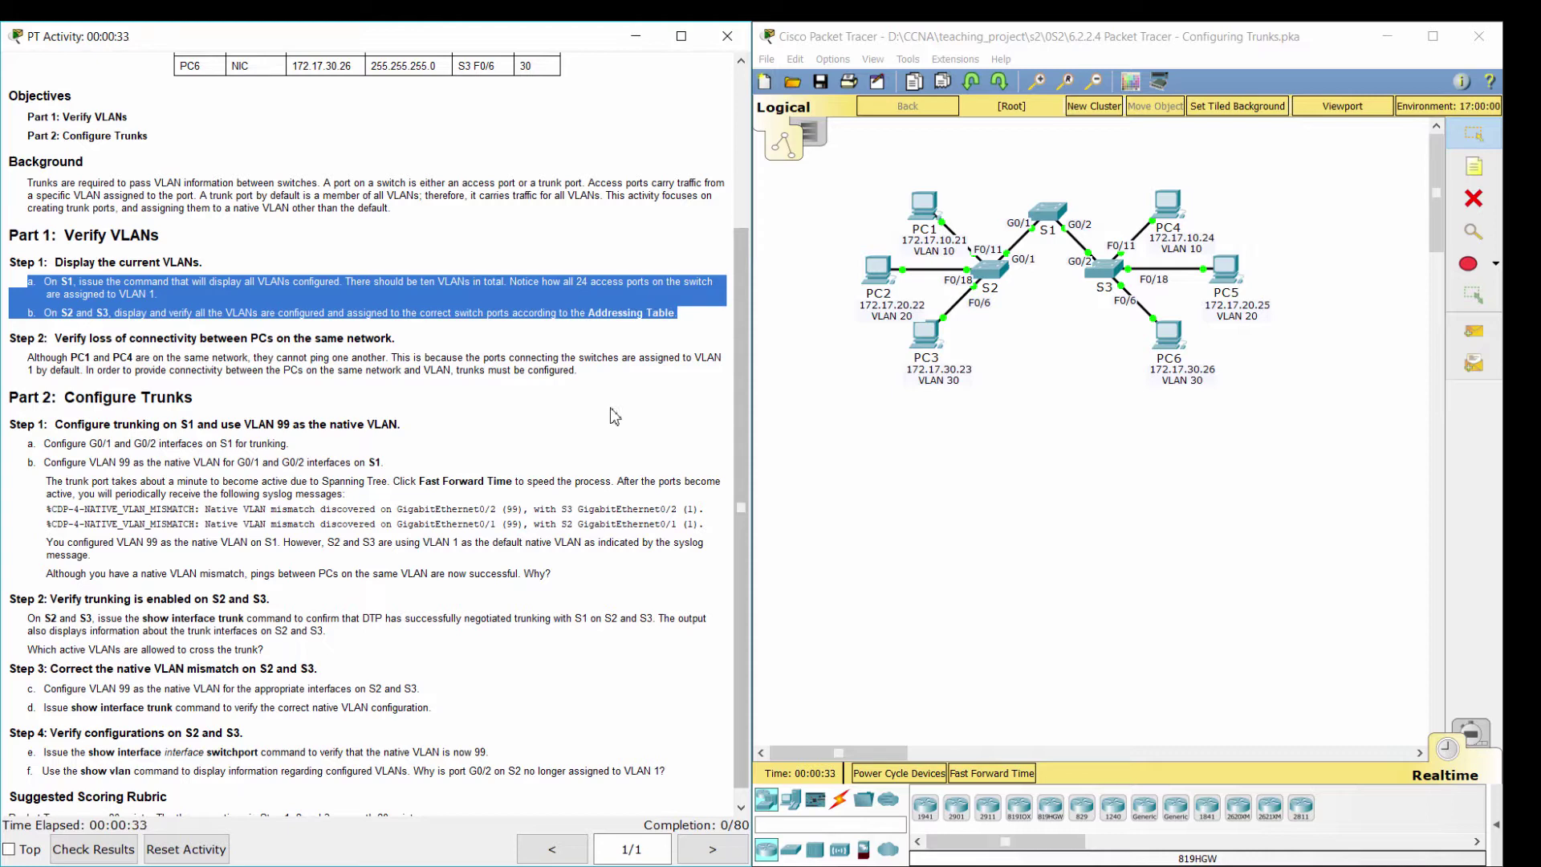
scroll(610, 414, up, 3)
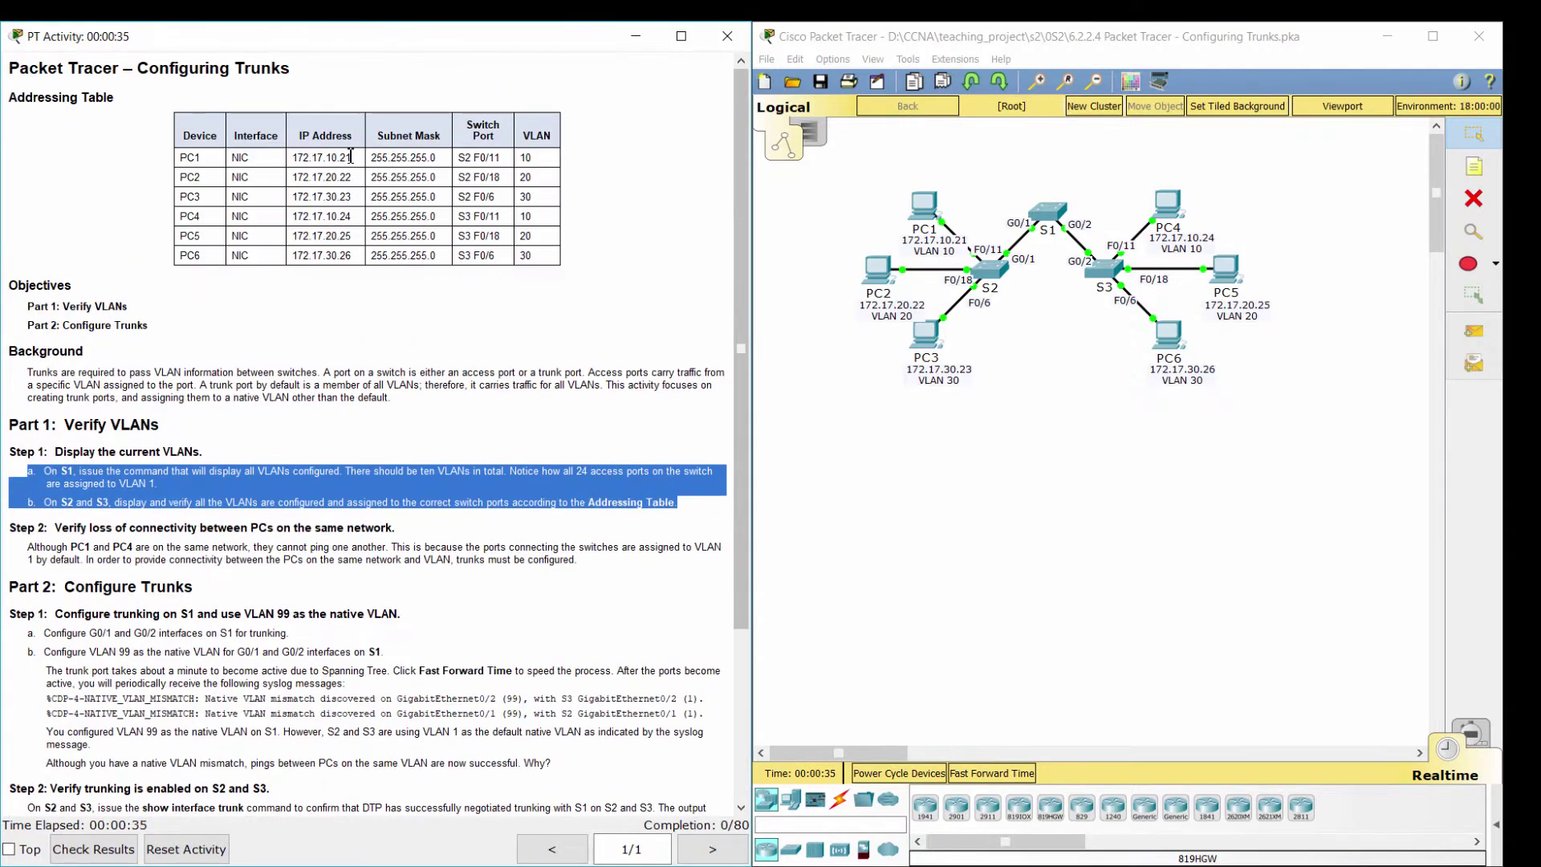
- In S1's CLI, enter enable and run show vlan brief to list VLANs 10, 20, 30, 88, 99
click(1057, 212)
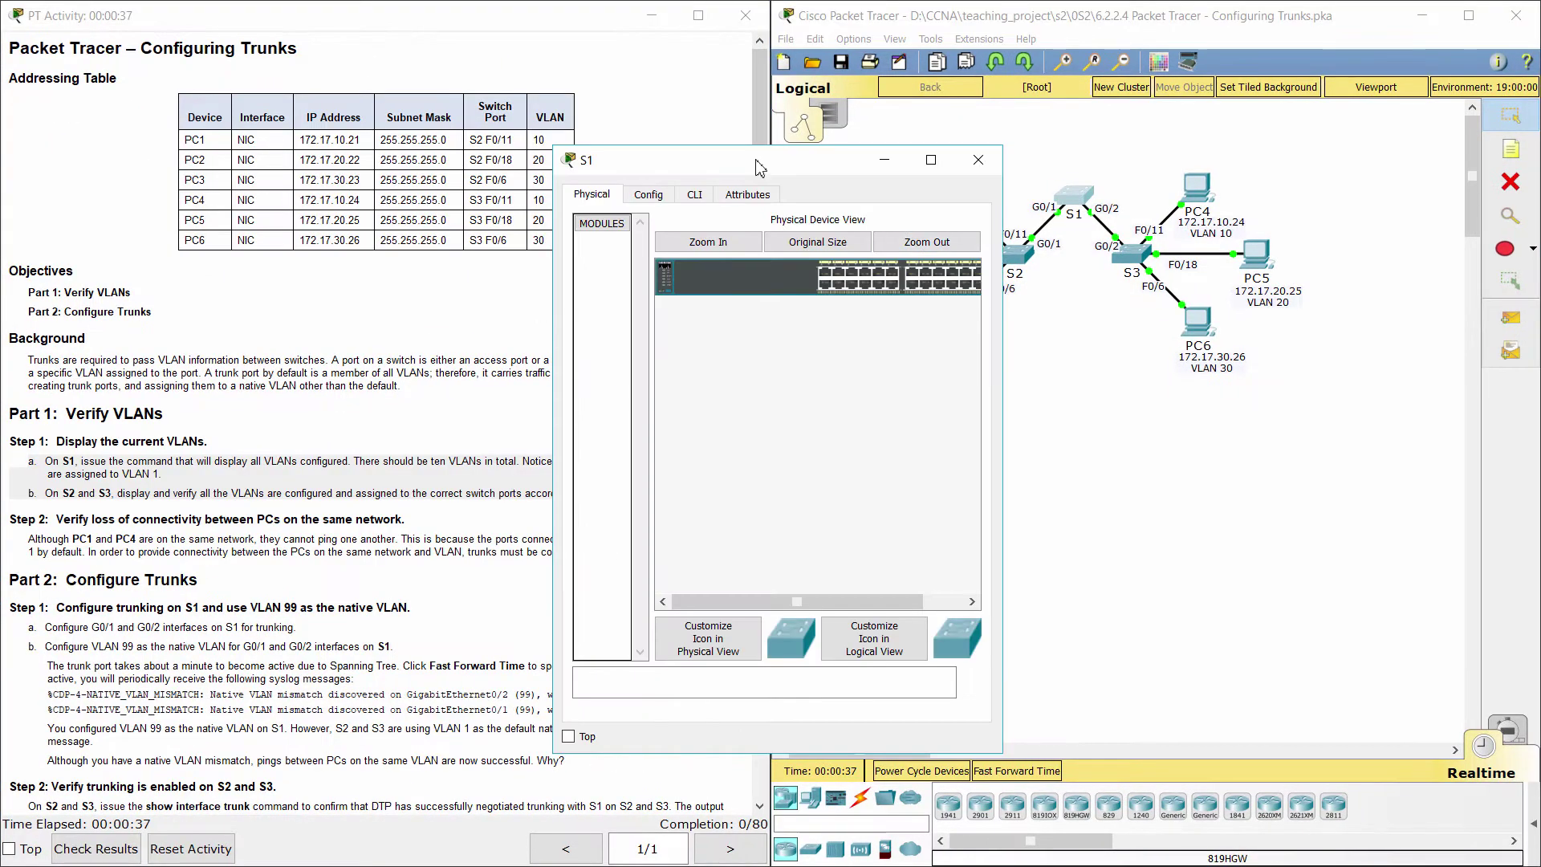
drag(747, 183, 799, 77)
drag(1035, 312, 1228, 284)
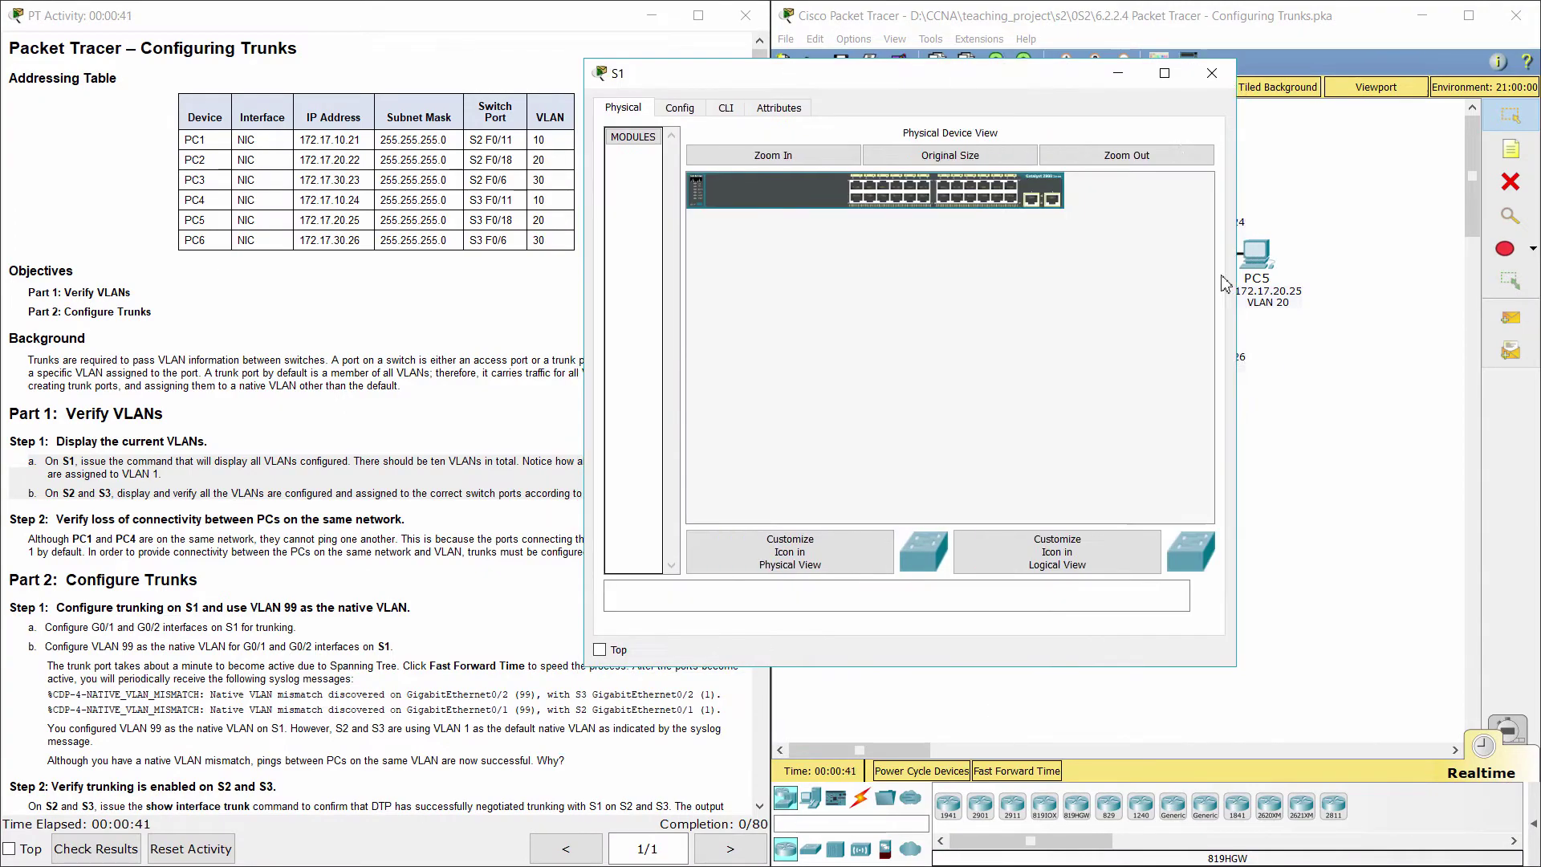
click(726, 108)
key(Return)
text(ena)
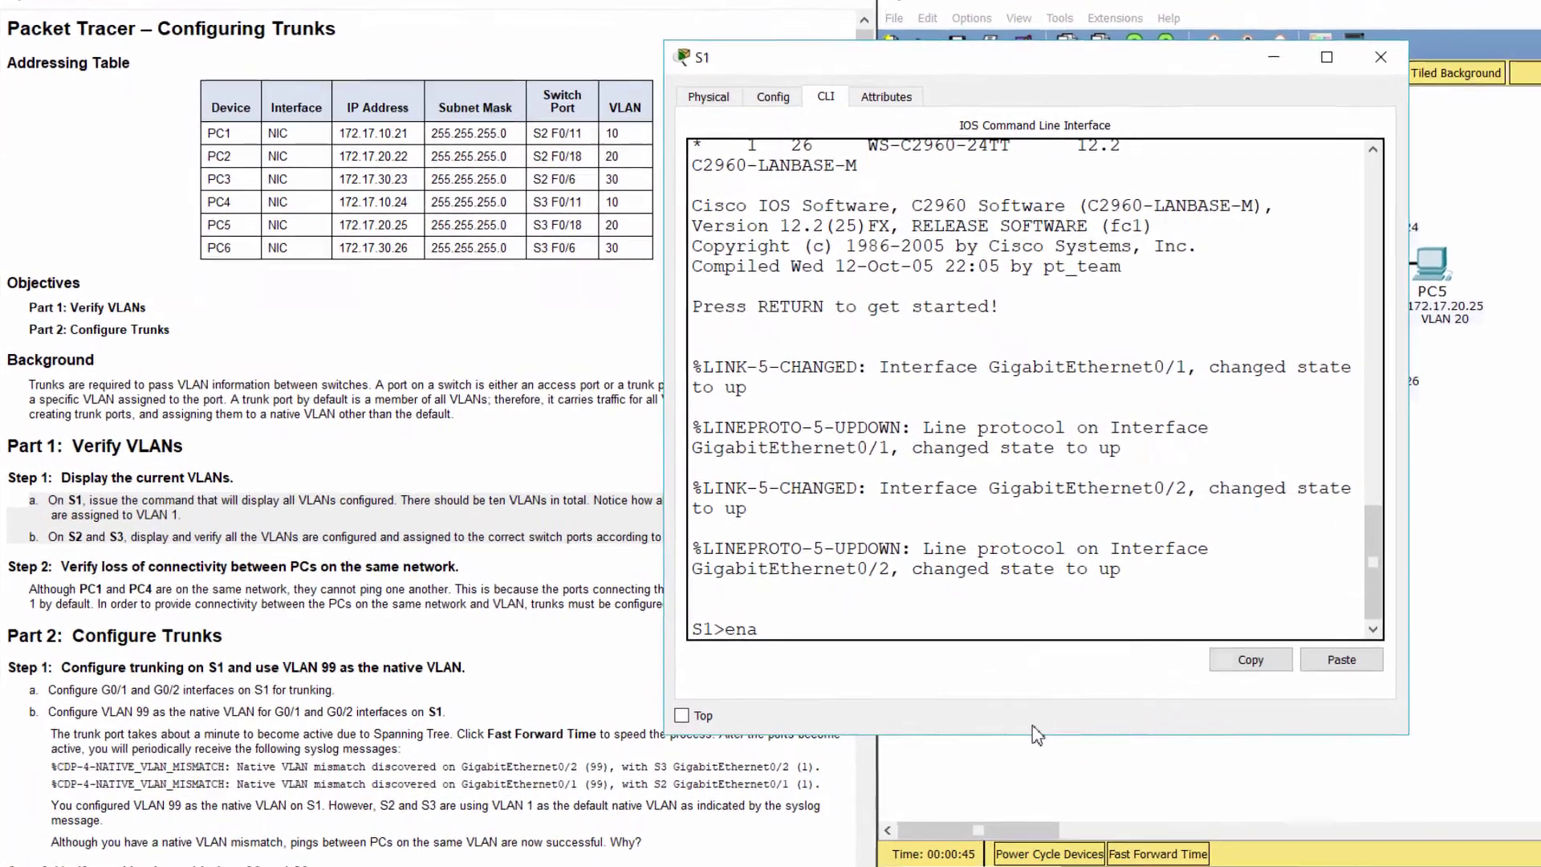
key(Return)
text(show vl)
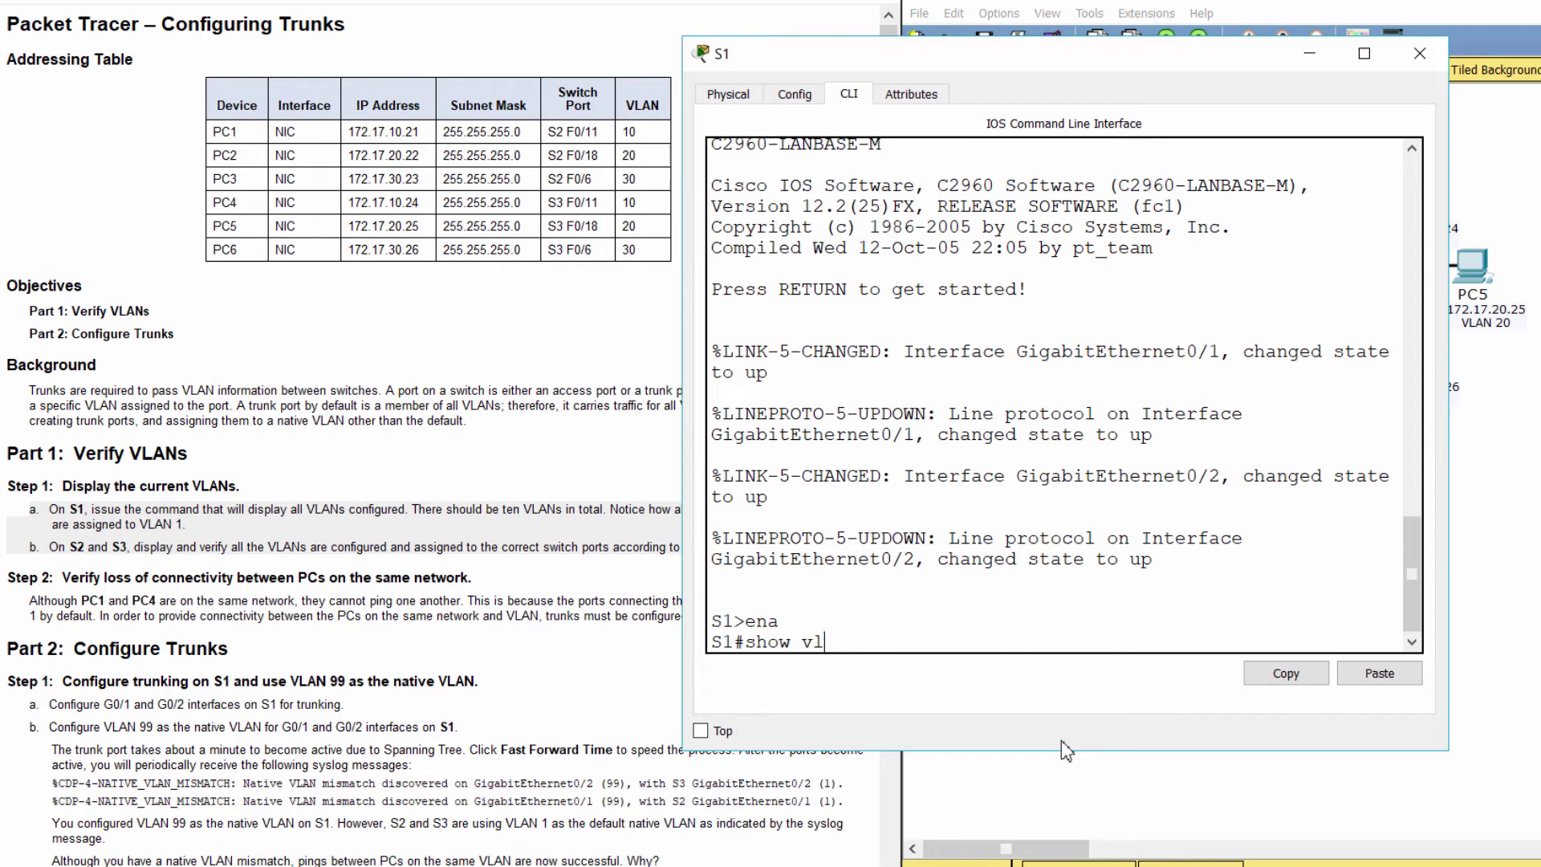
text(an brief)
key(Return)
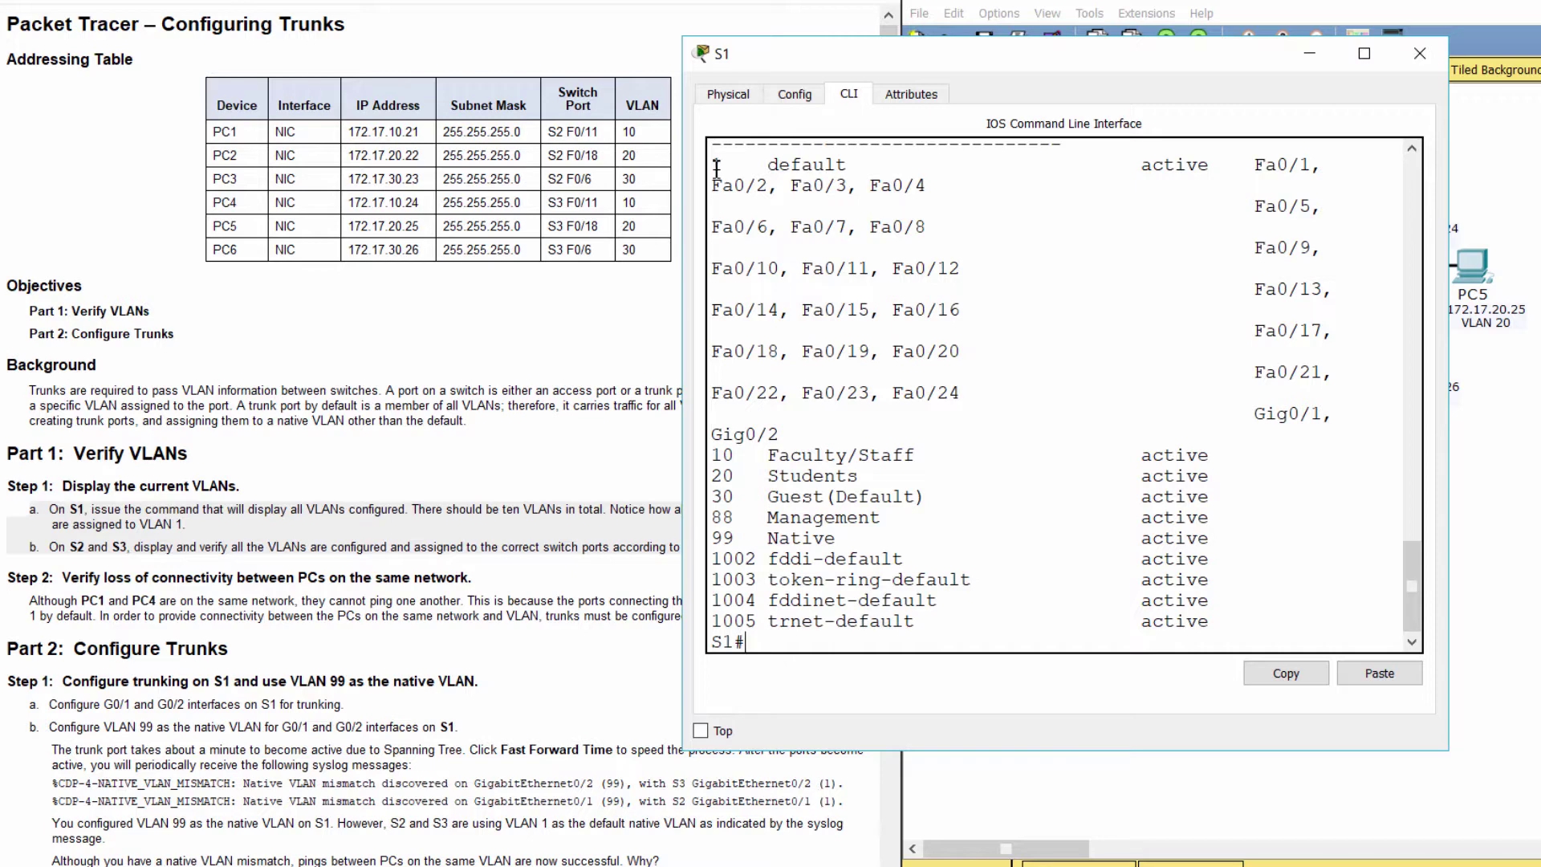
drag(712, 165, 711, 536)
- Run show vlan brief in S2's privileged CLI and review its VLAN list
click(1528, 465)
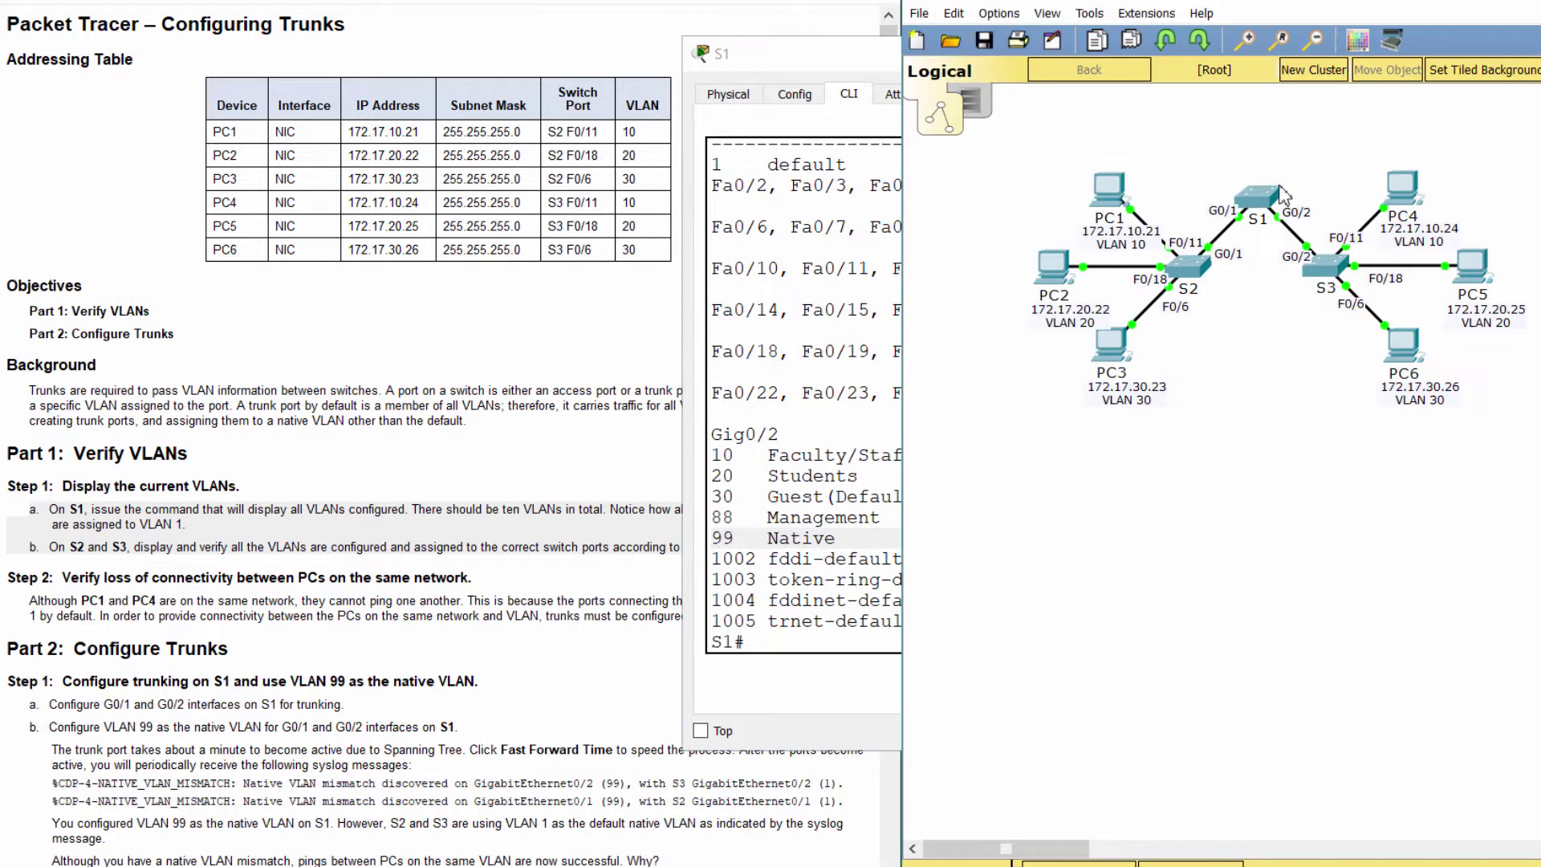
double_click(1192, 269)
drag(897, 155, 933, 44)
drag(1212, 241, 1450, 240)
click(849, 85)
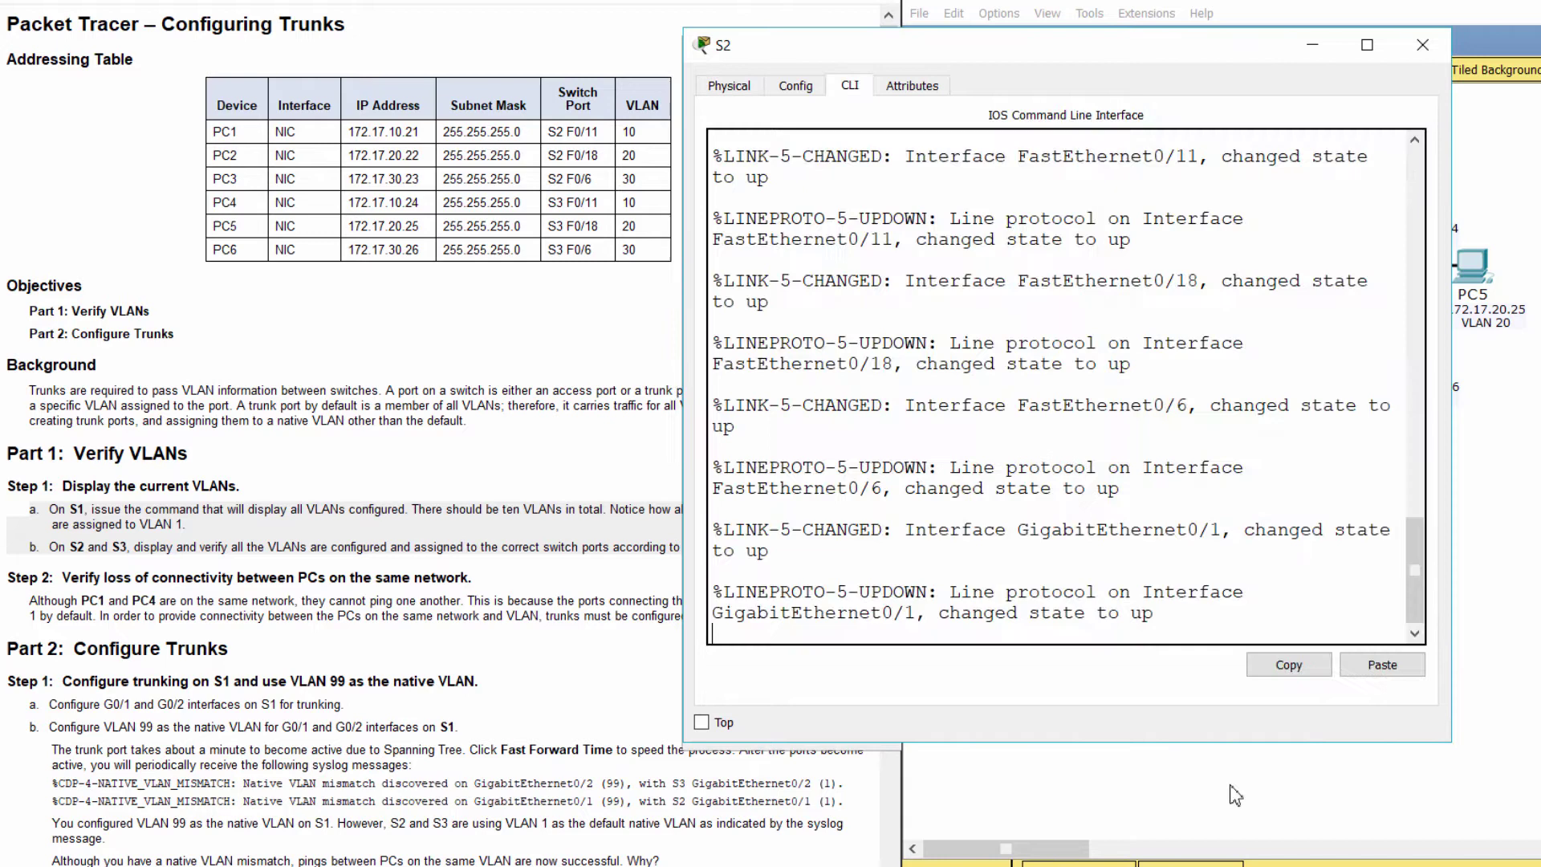
key(Return)
text(ena)
key(Return)
text(show )
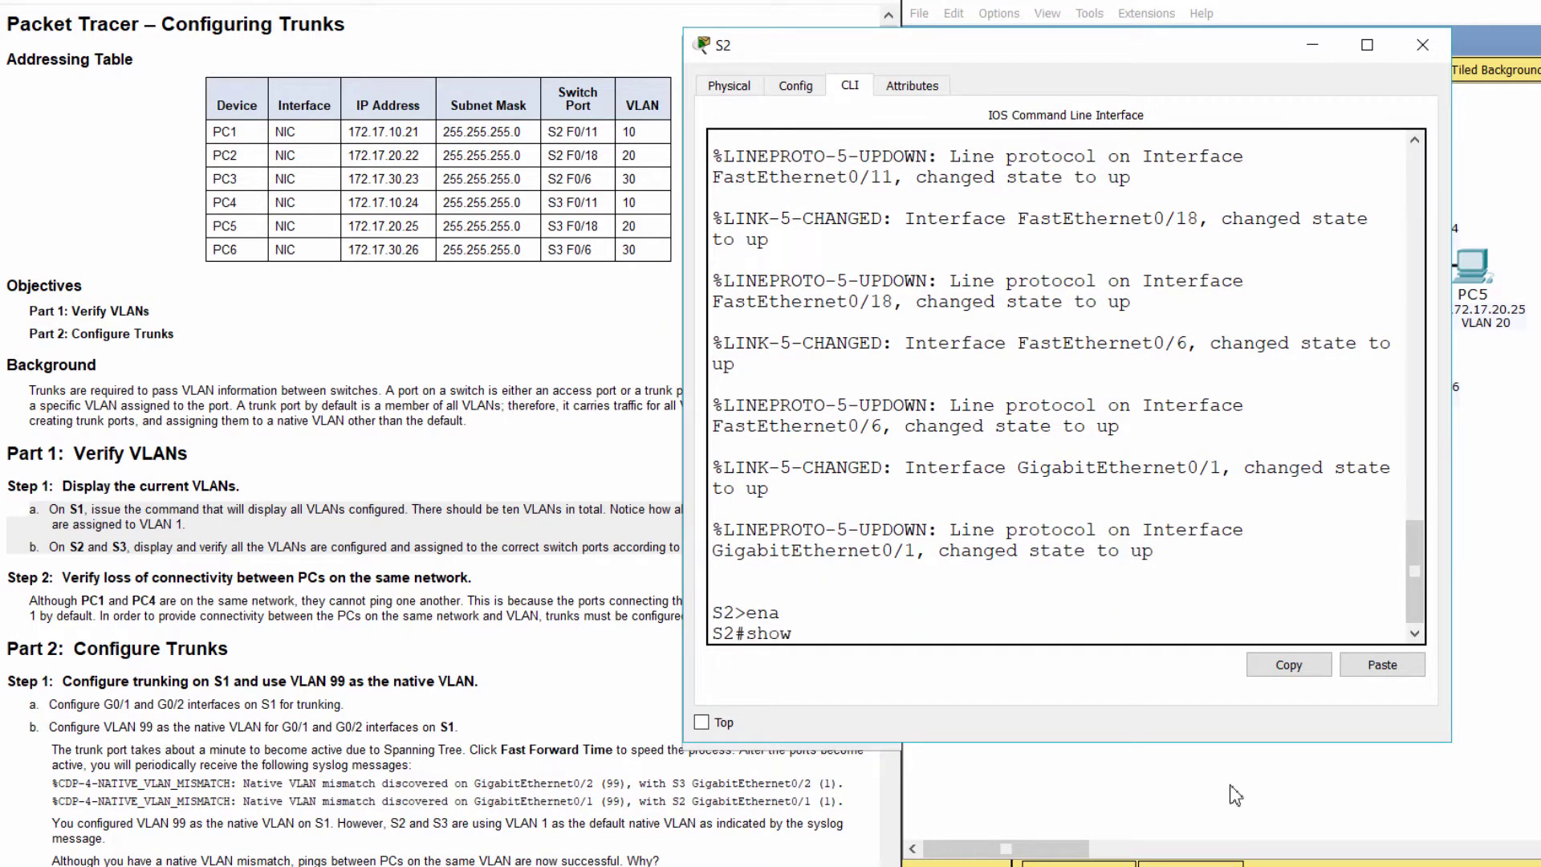
text(vlan brief)
key(Return)
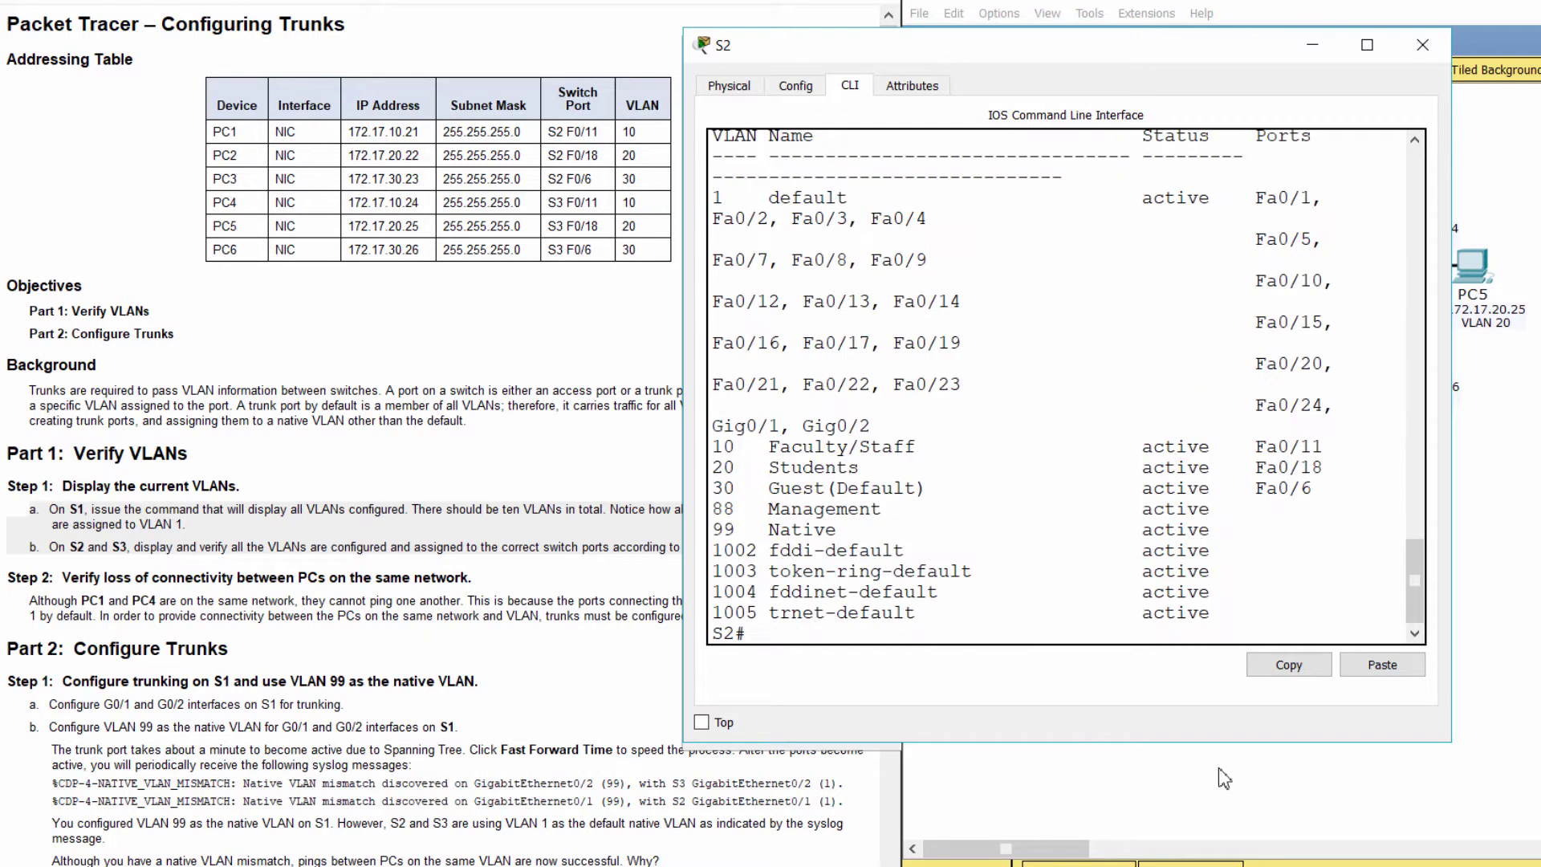
drag(713, 198, 1358, 526)
- Run show vlan brief on S3, showing VLAN 10 on Fa0/11, 20 on Fa0/18, 30 on Fa0/6
click(1468, 353)
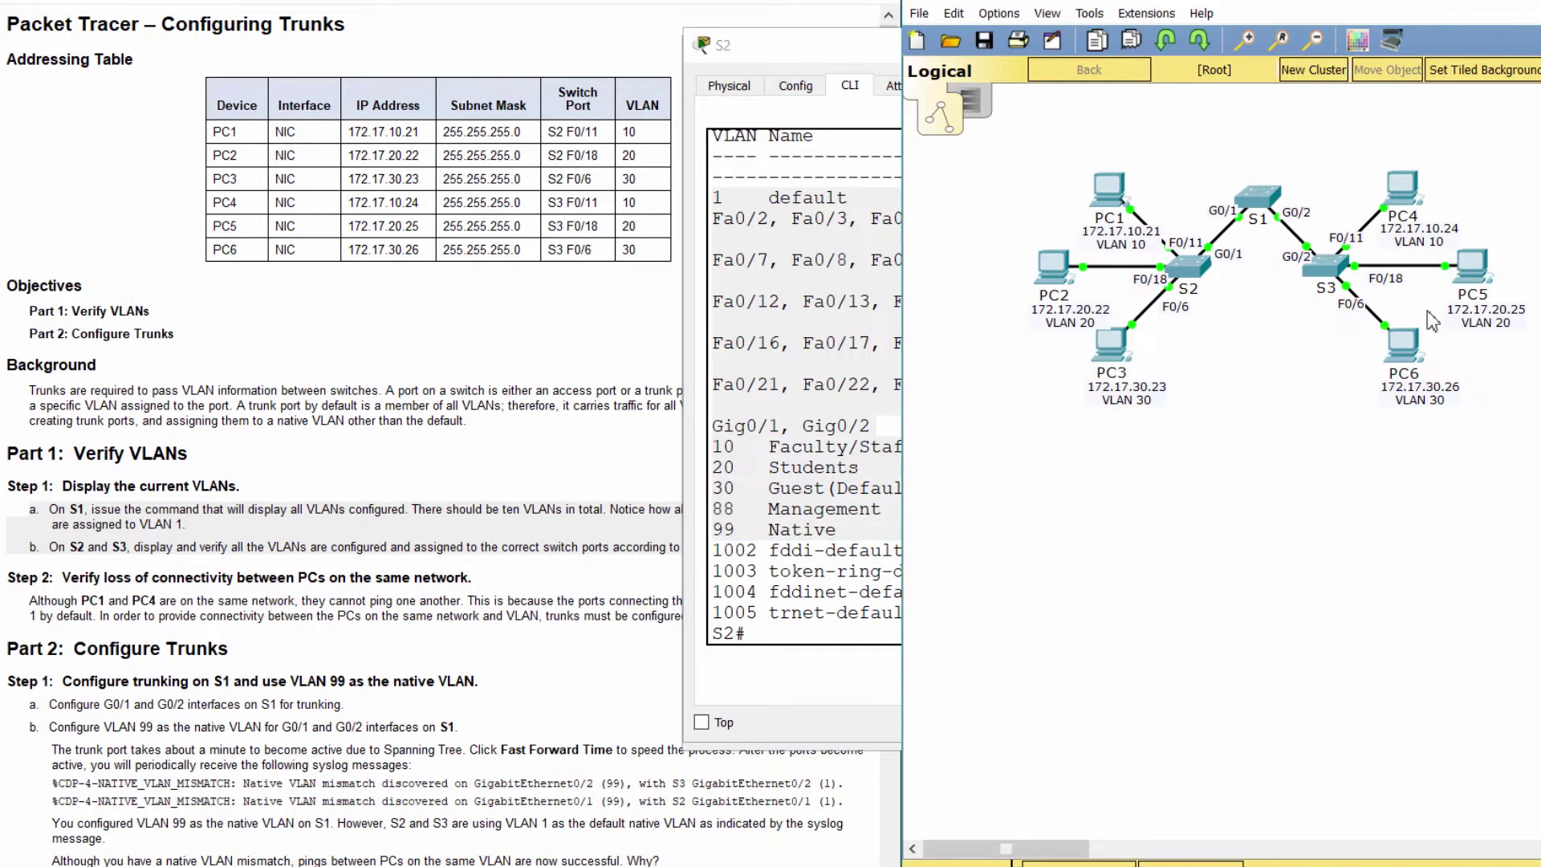
click(1320, 268)
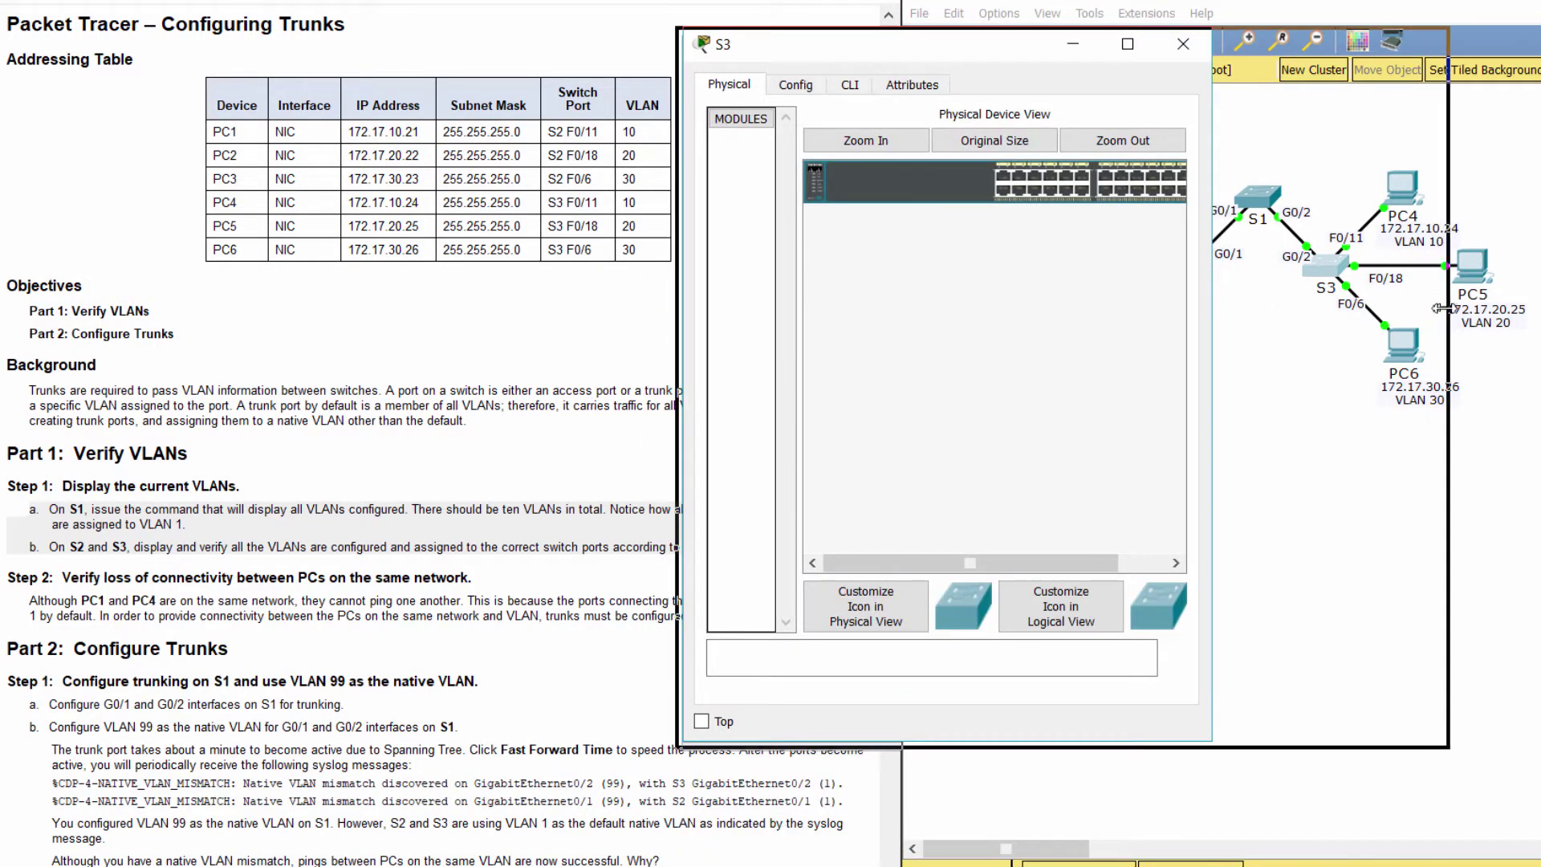
click(850, 84)
key(Return)
text(ena)
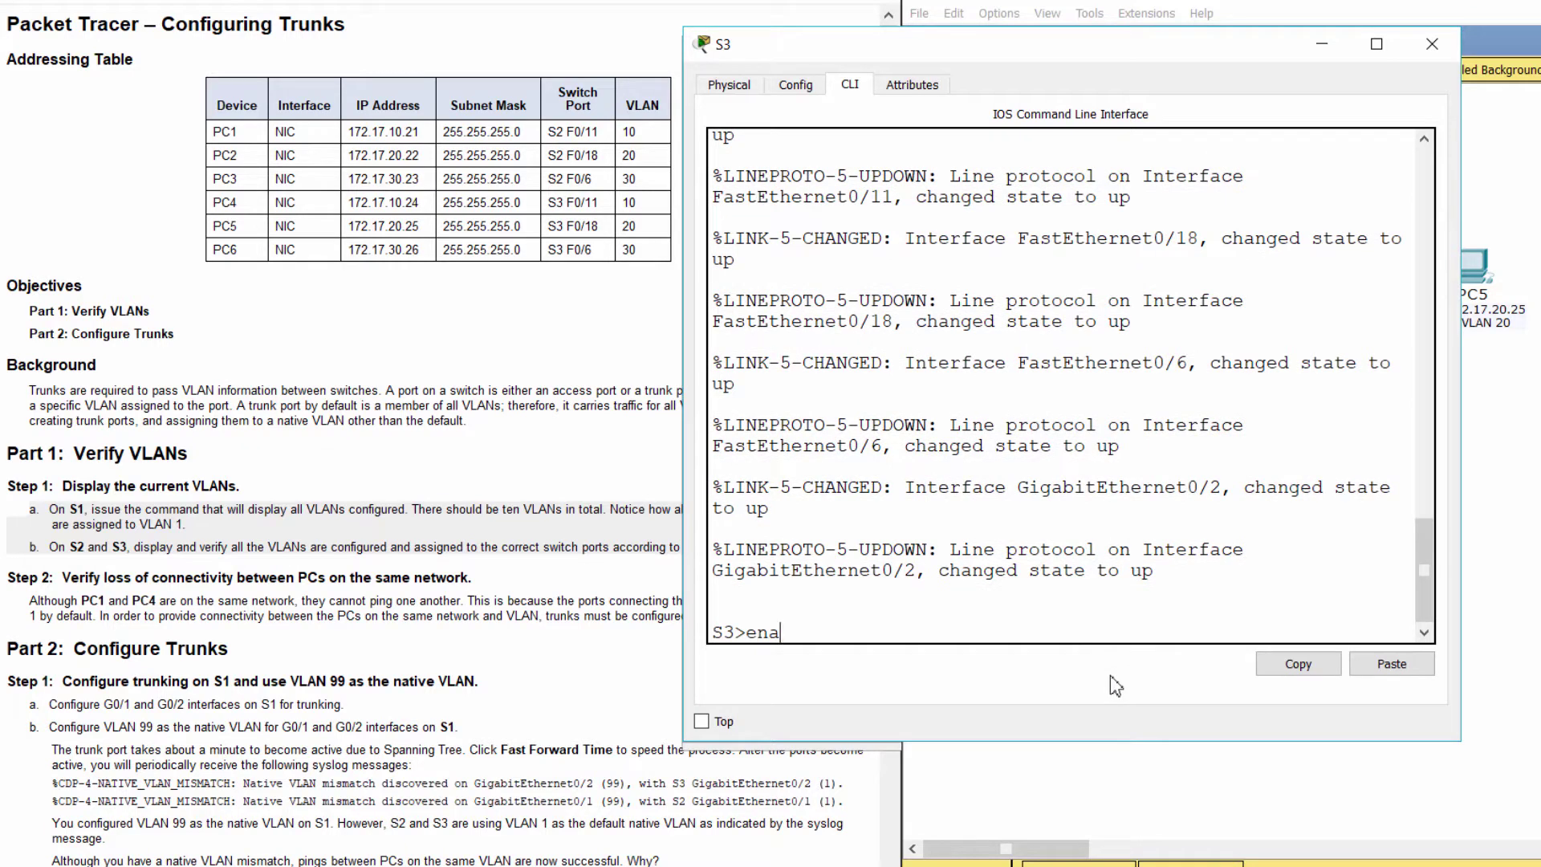
key(Return)
text(show)
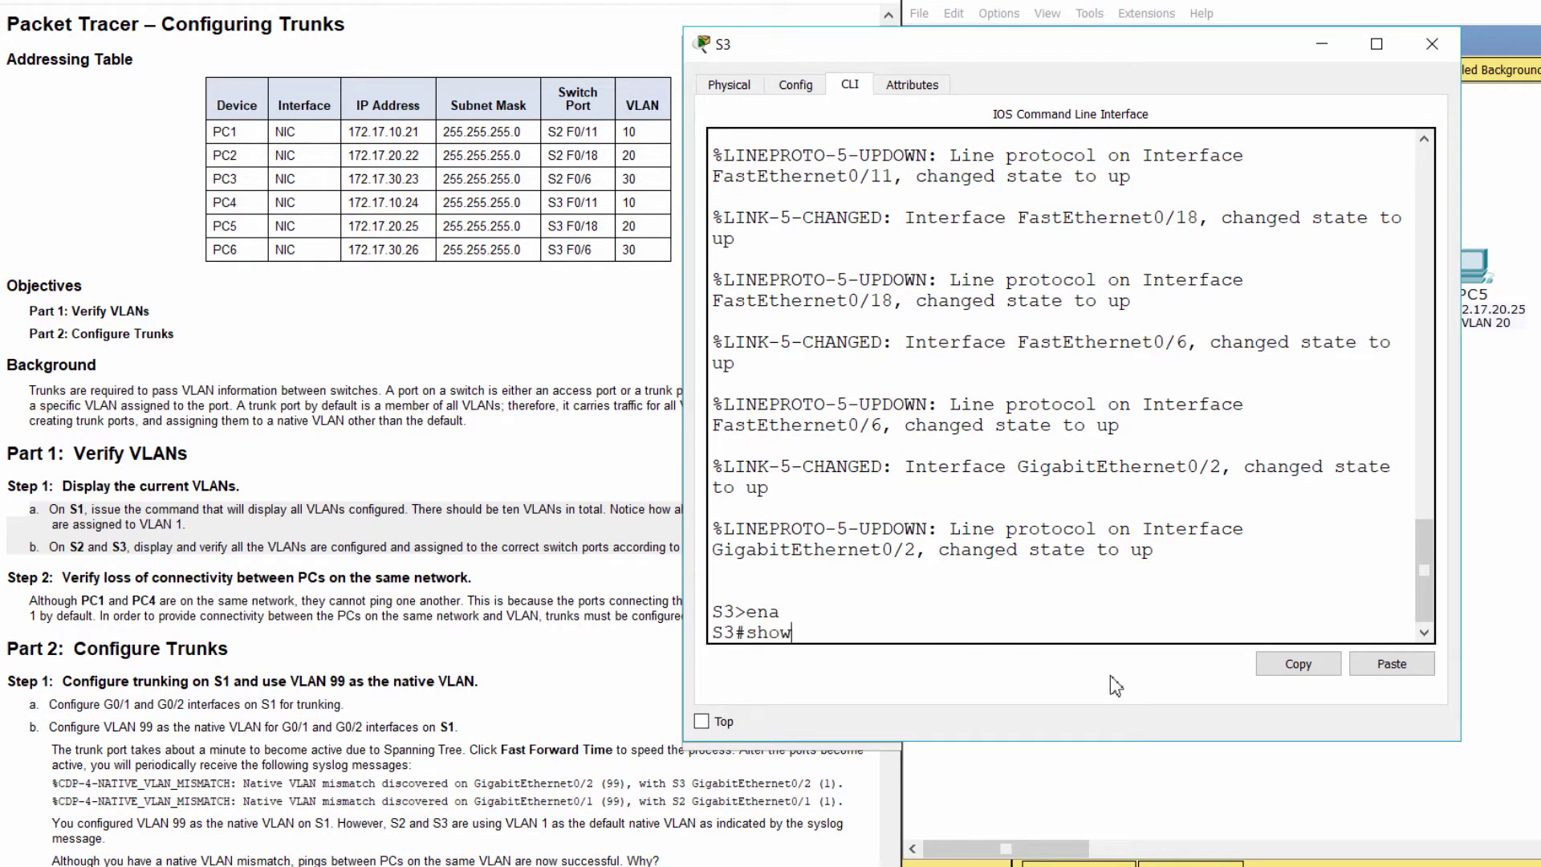
text( vlan brief)
key(Return)
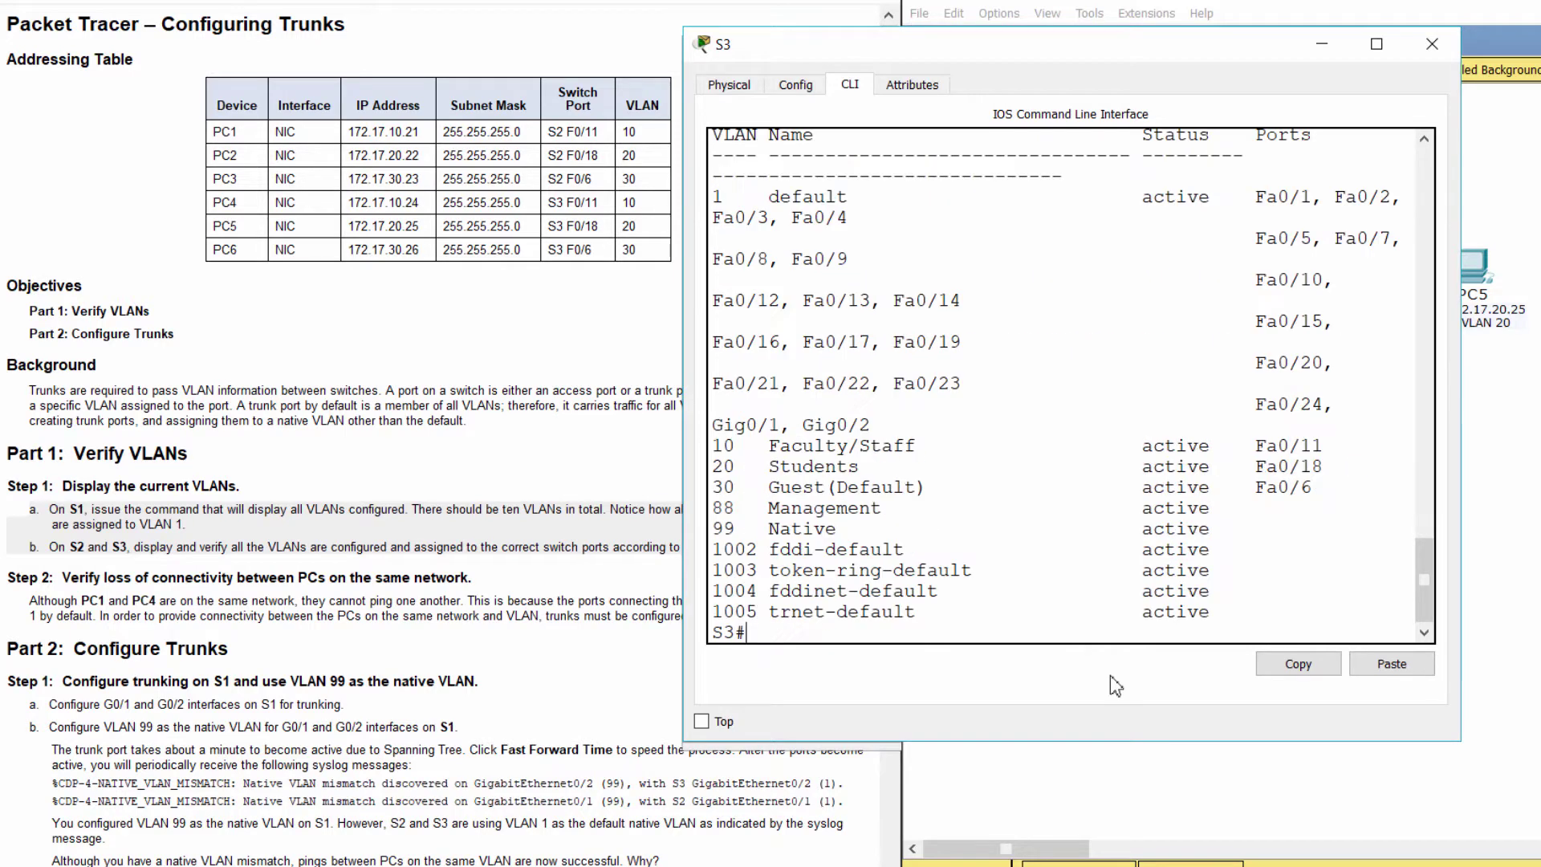
drag(722, 190, 1323, 530)
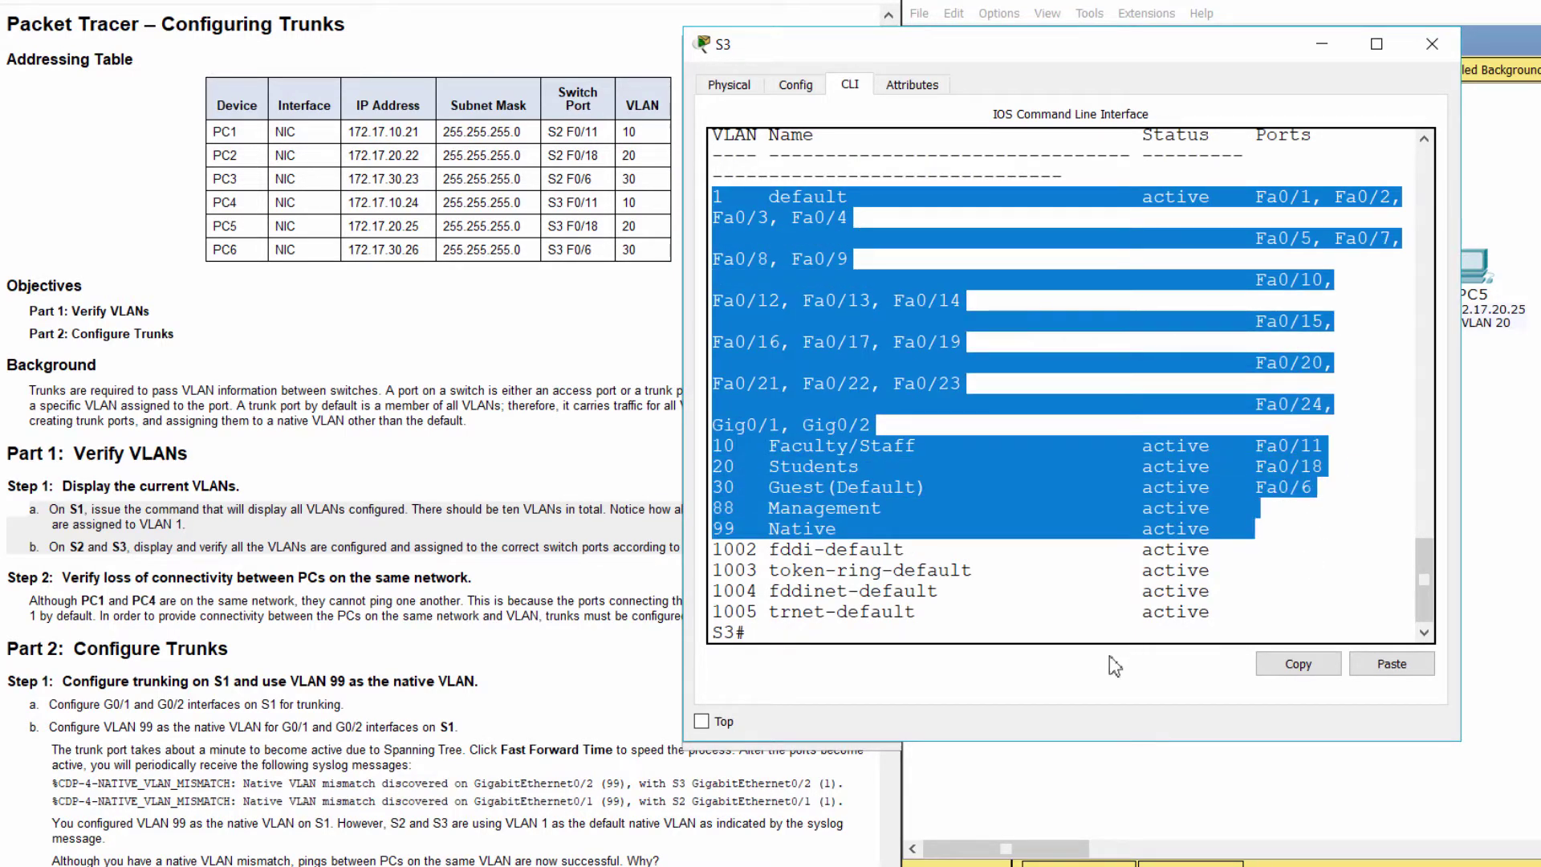
- Read the Step 2 connectivity instructions in the lab document
click(139, 565)
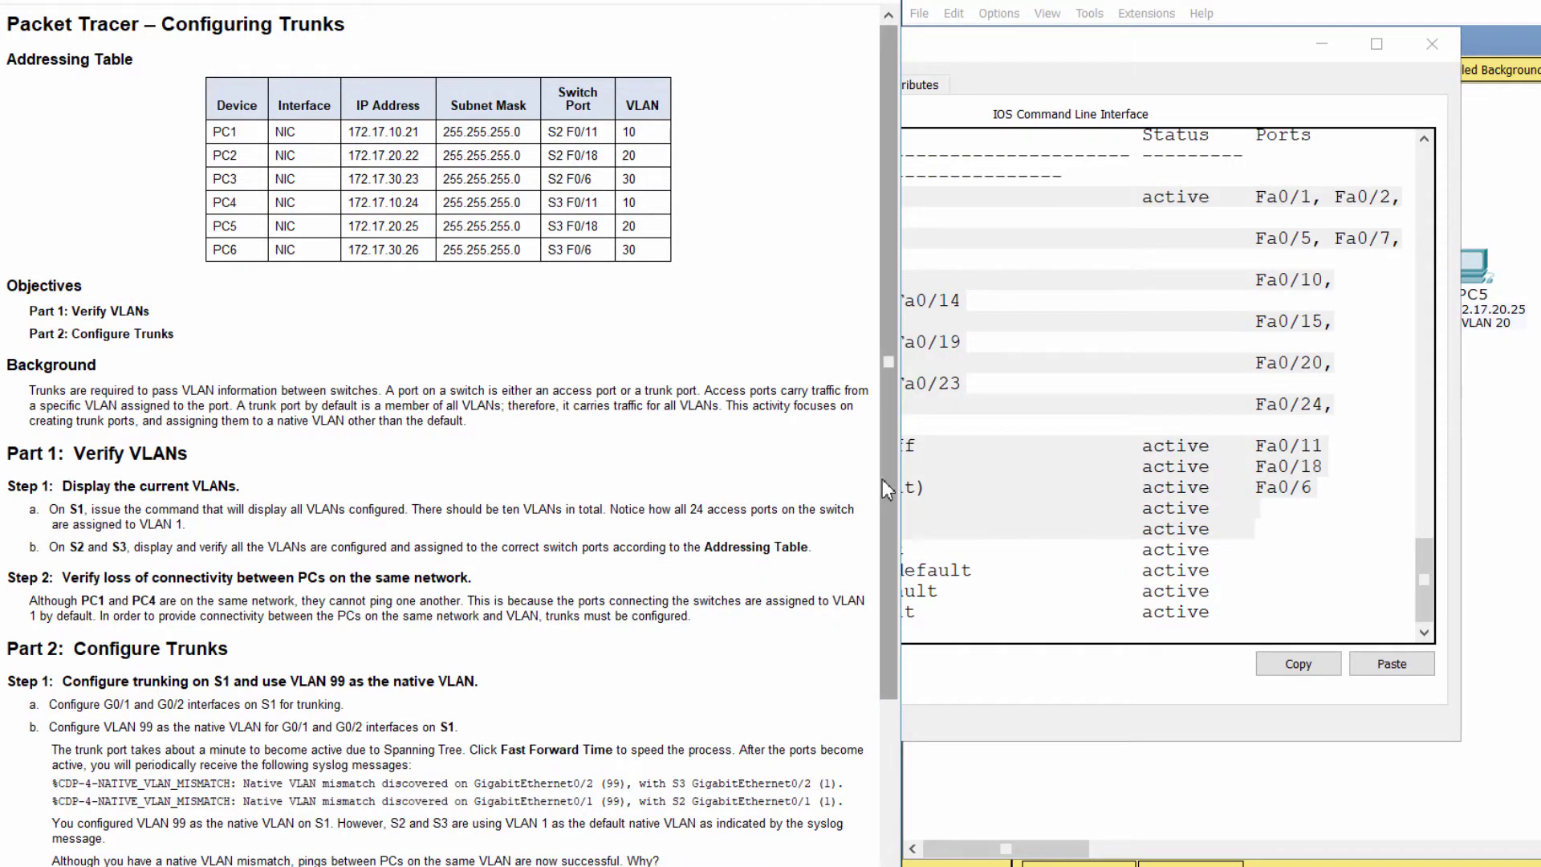
drag(885, 505, 886, 631)
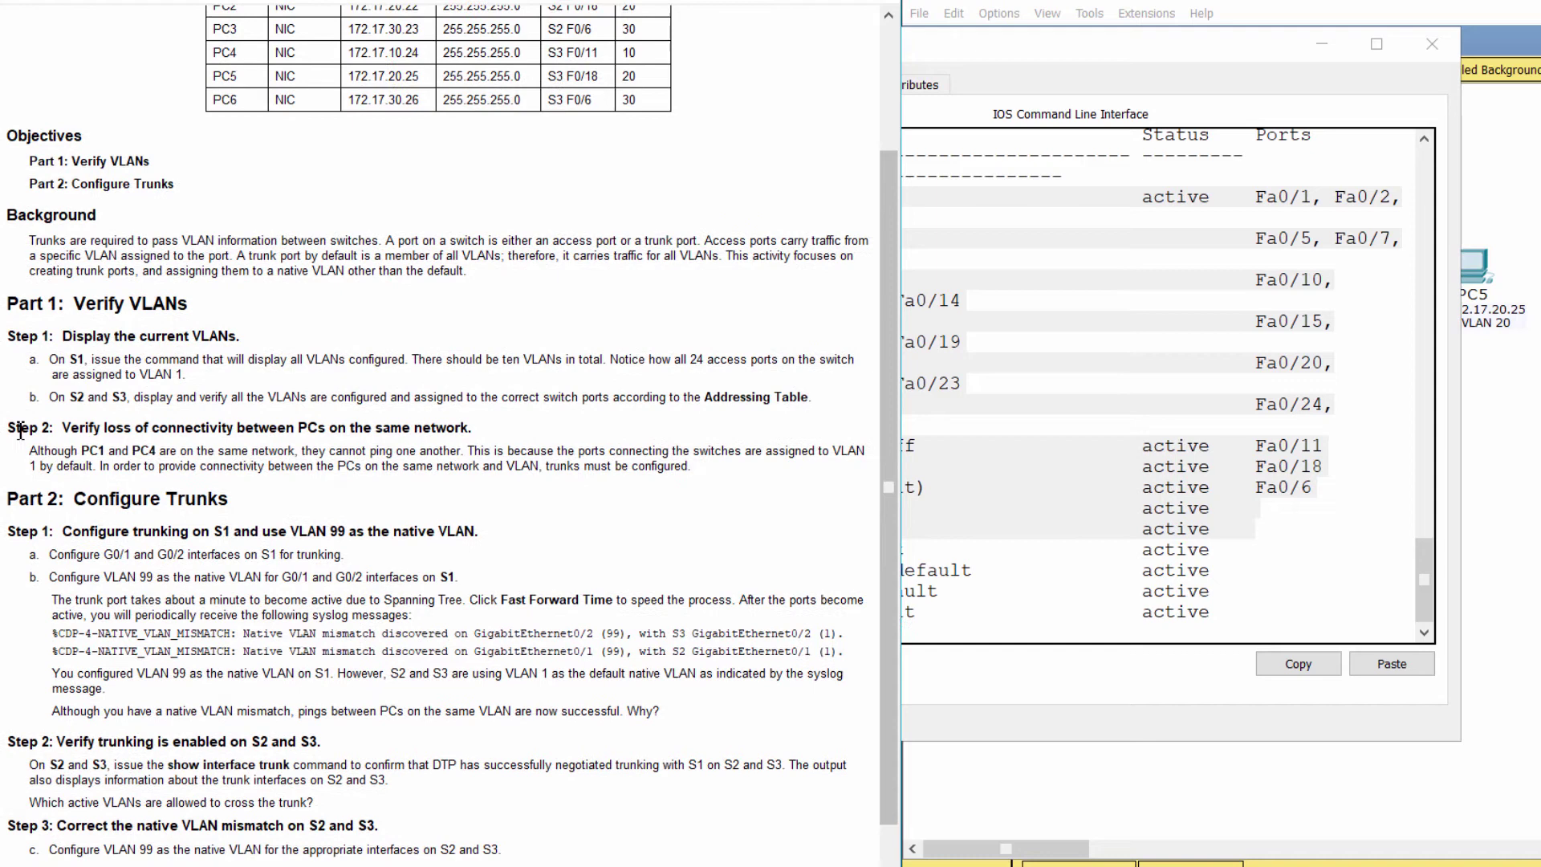
drag(8, 427, 486, 422)
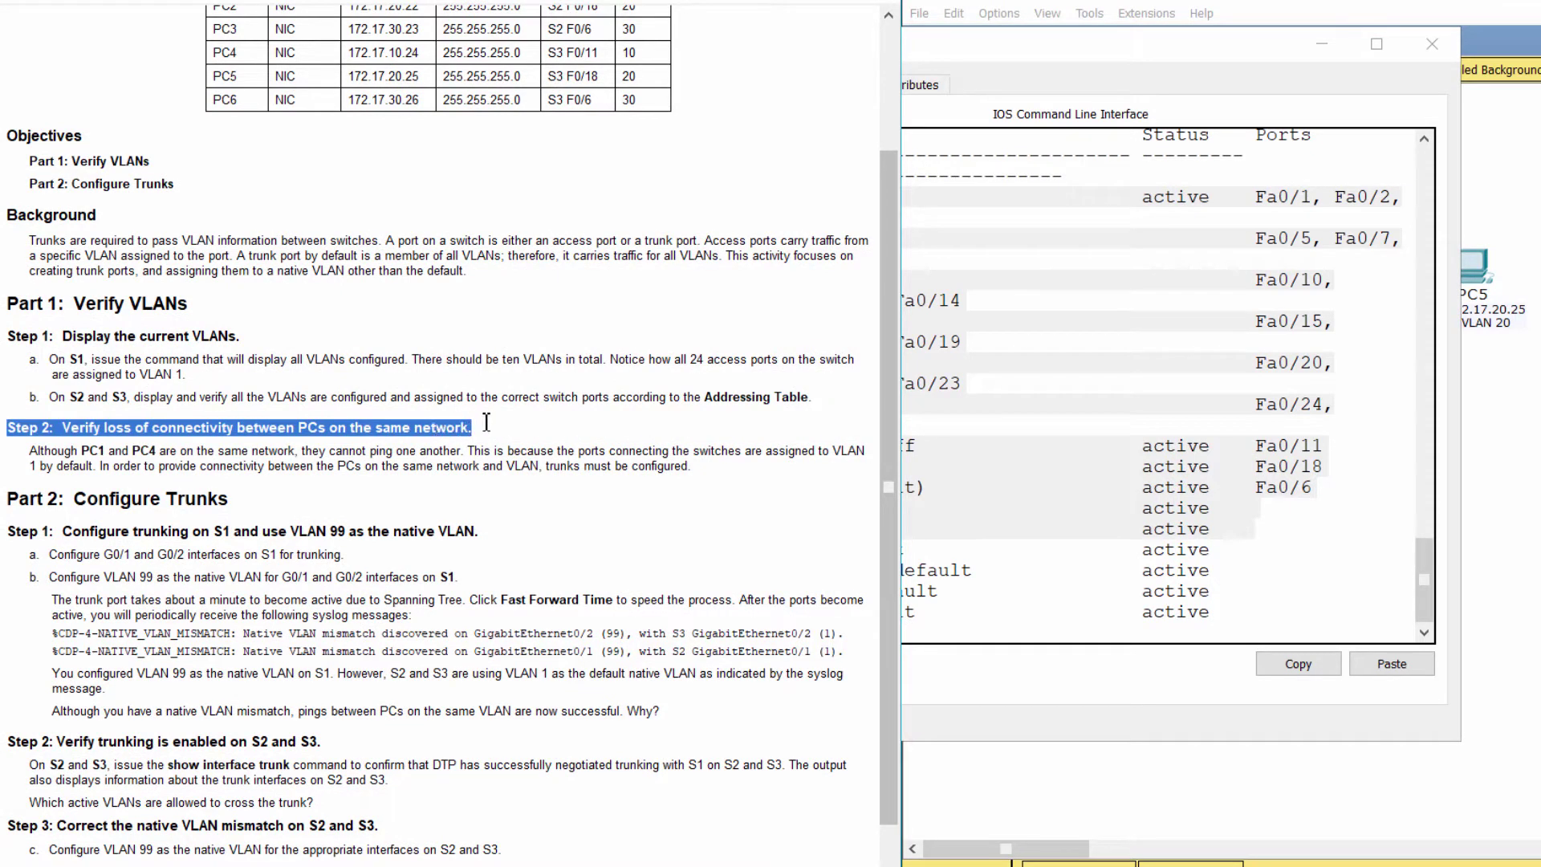
drag(39, 454, 472, 451)
- Ping 172.17.10.24 from PC1's Command Prompt and observe 100% packet loss
click(1484, 353)
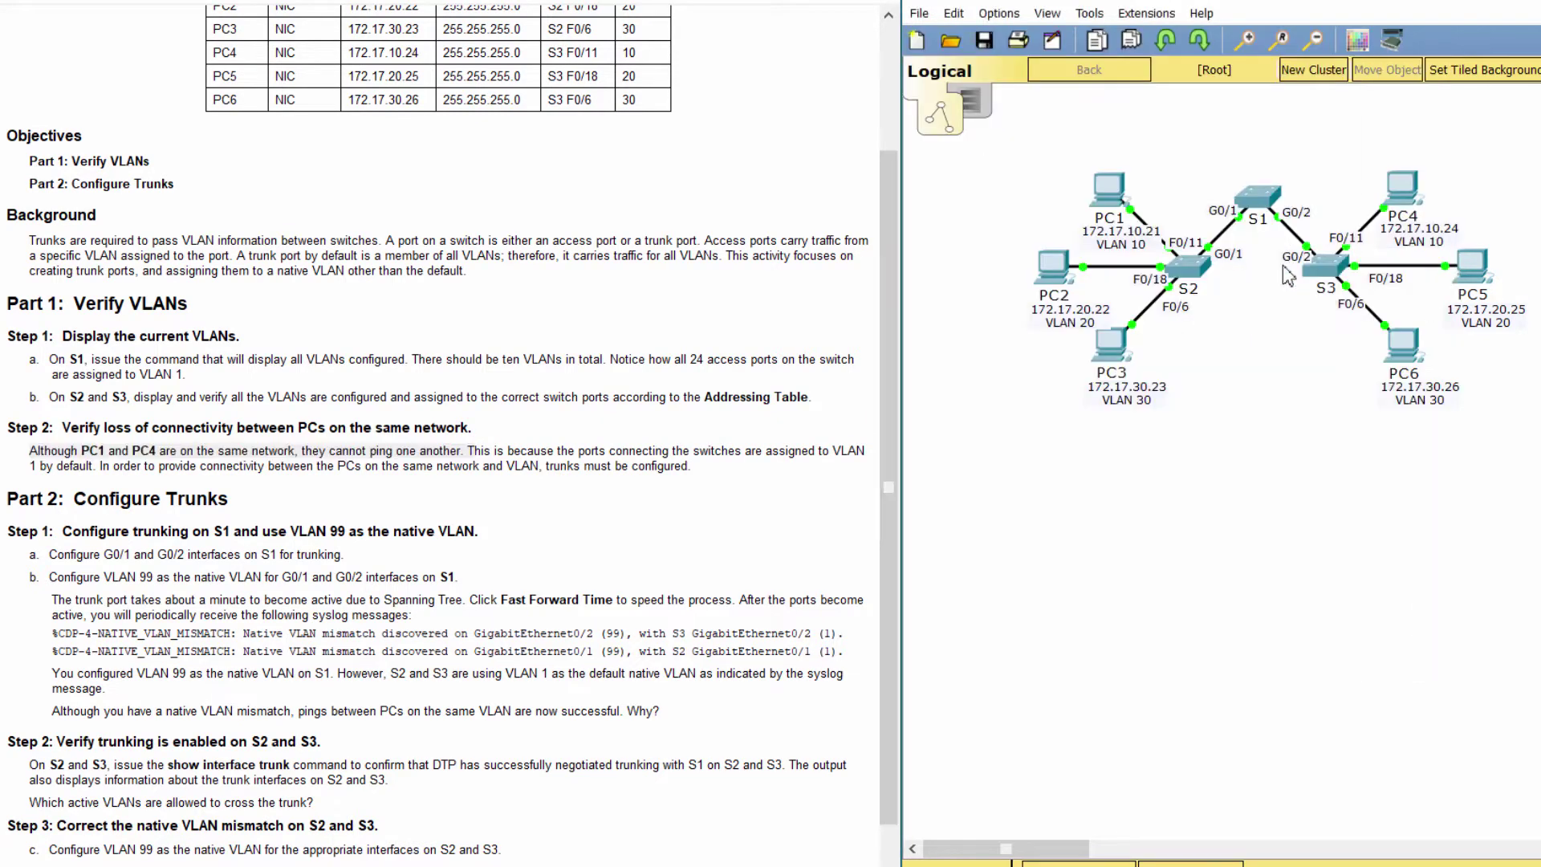
click(1119, 190)
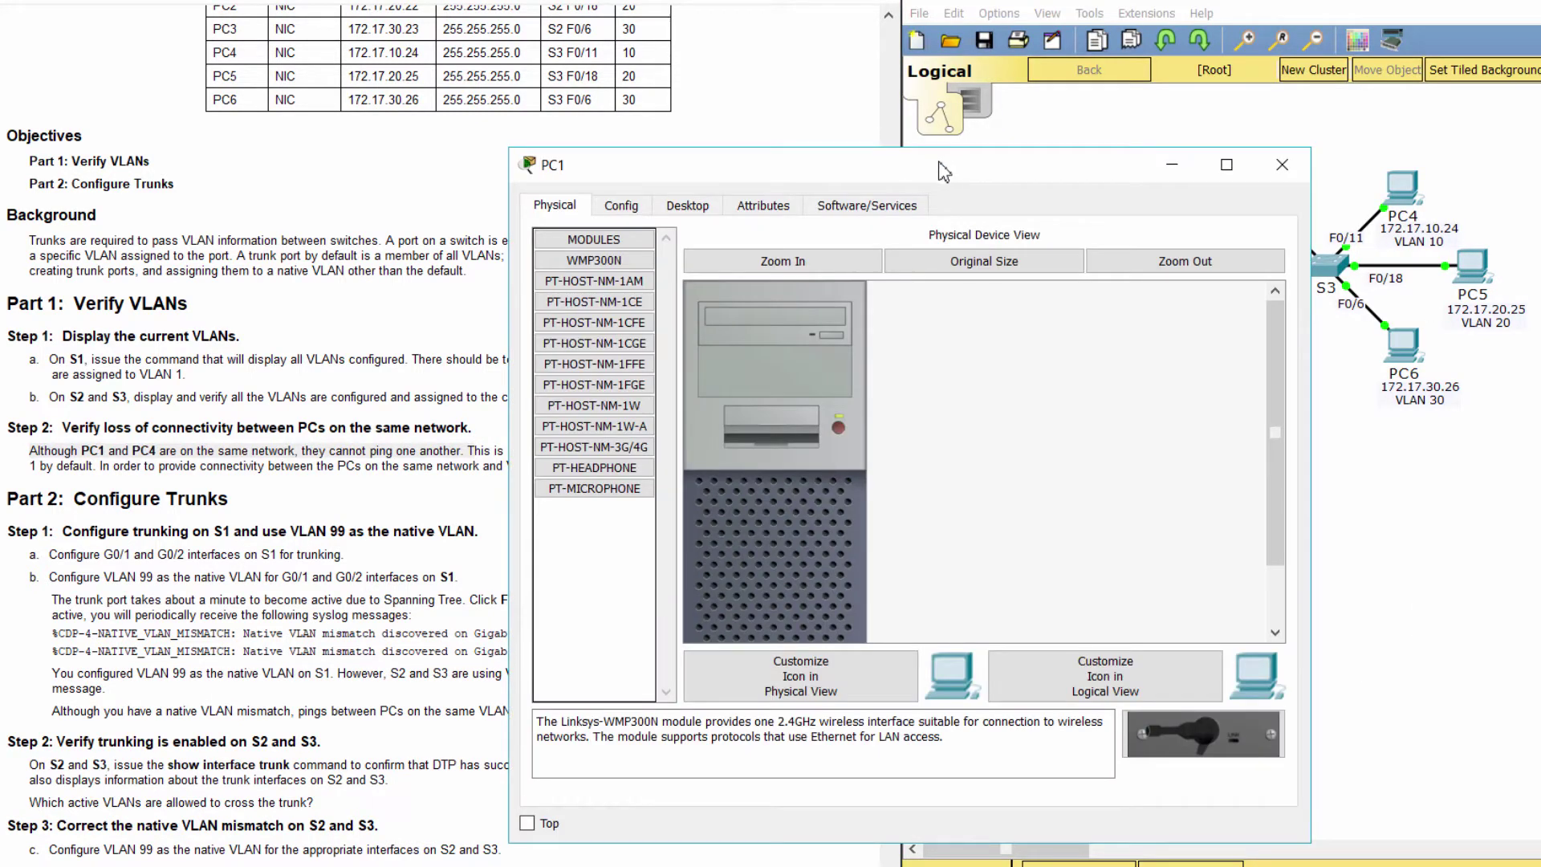
click(704, 207)
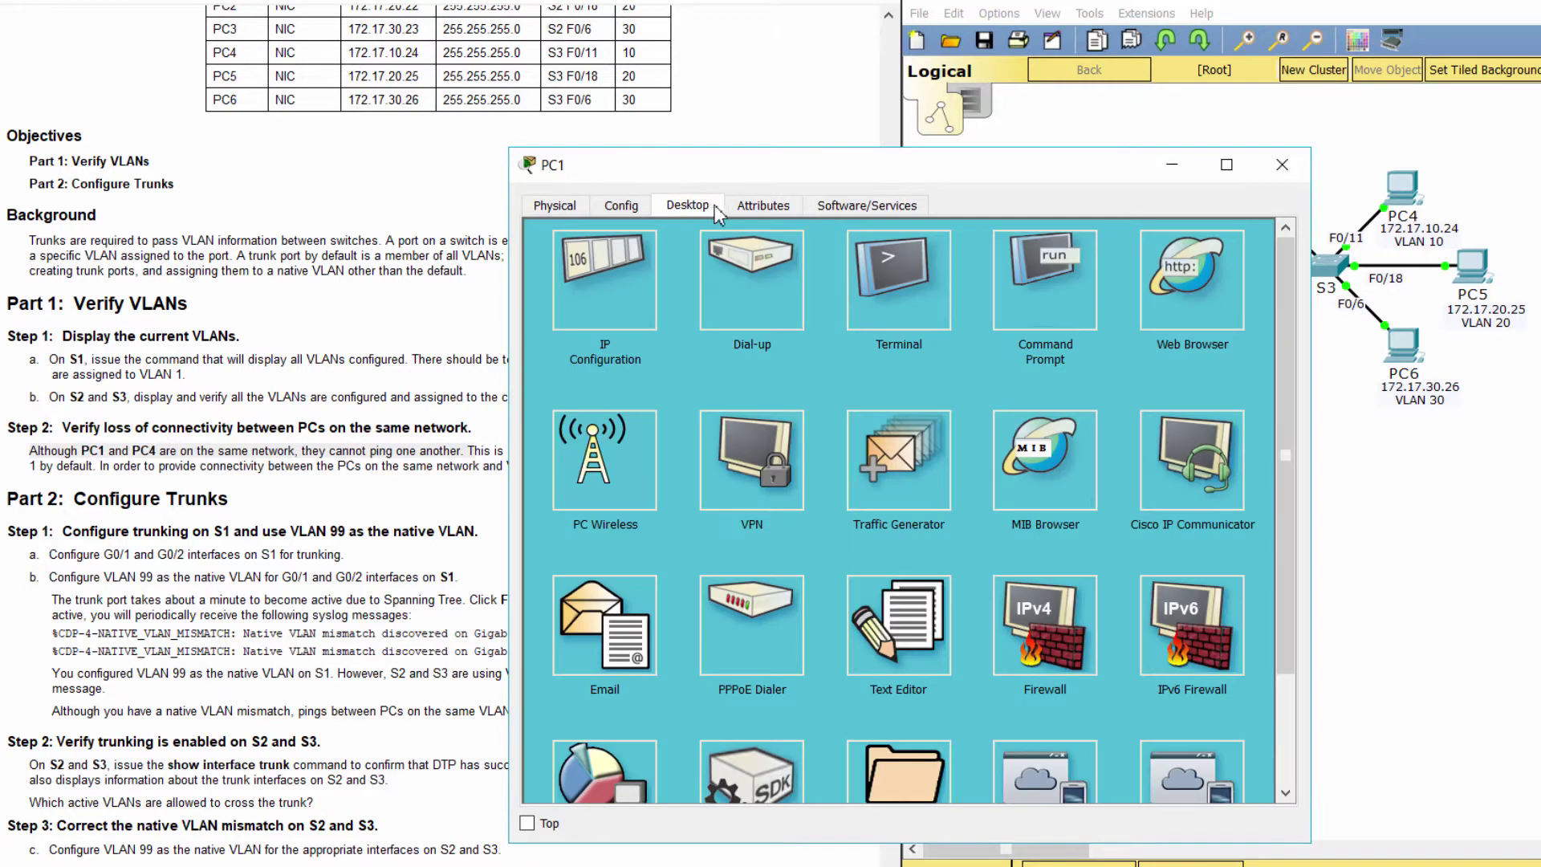
click(1051, 267)
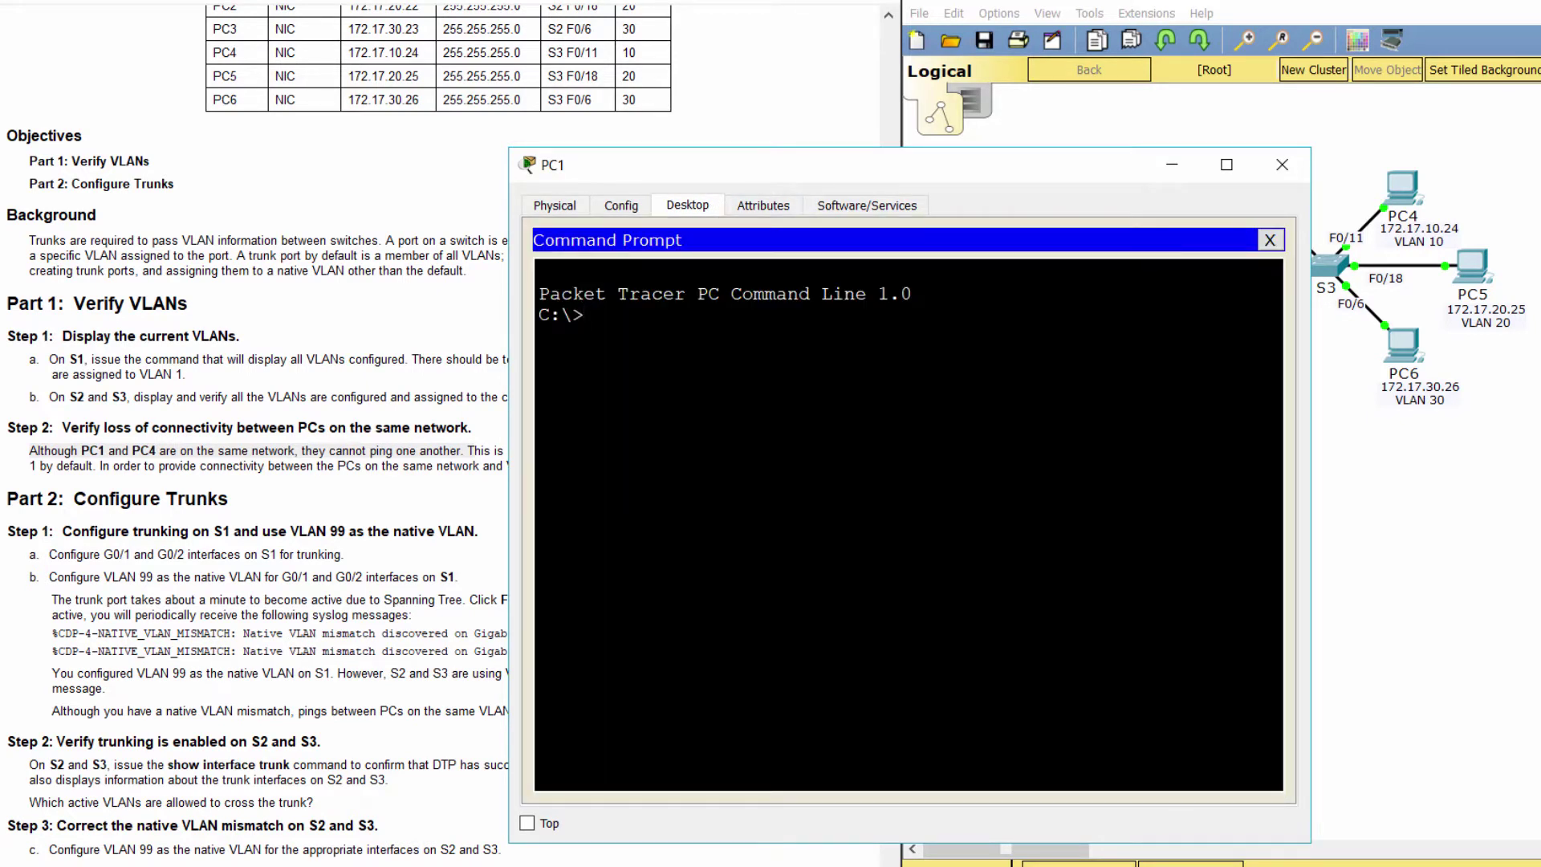
text(ping 172.17.10.24)
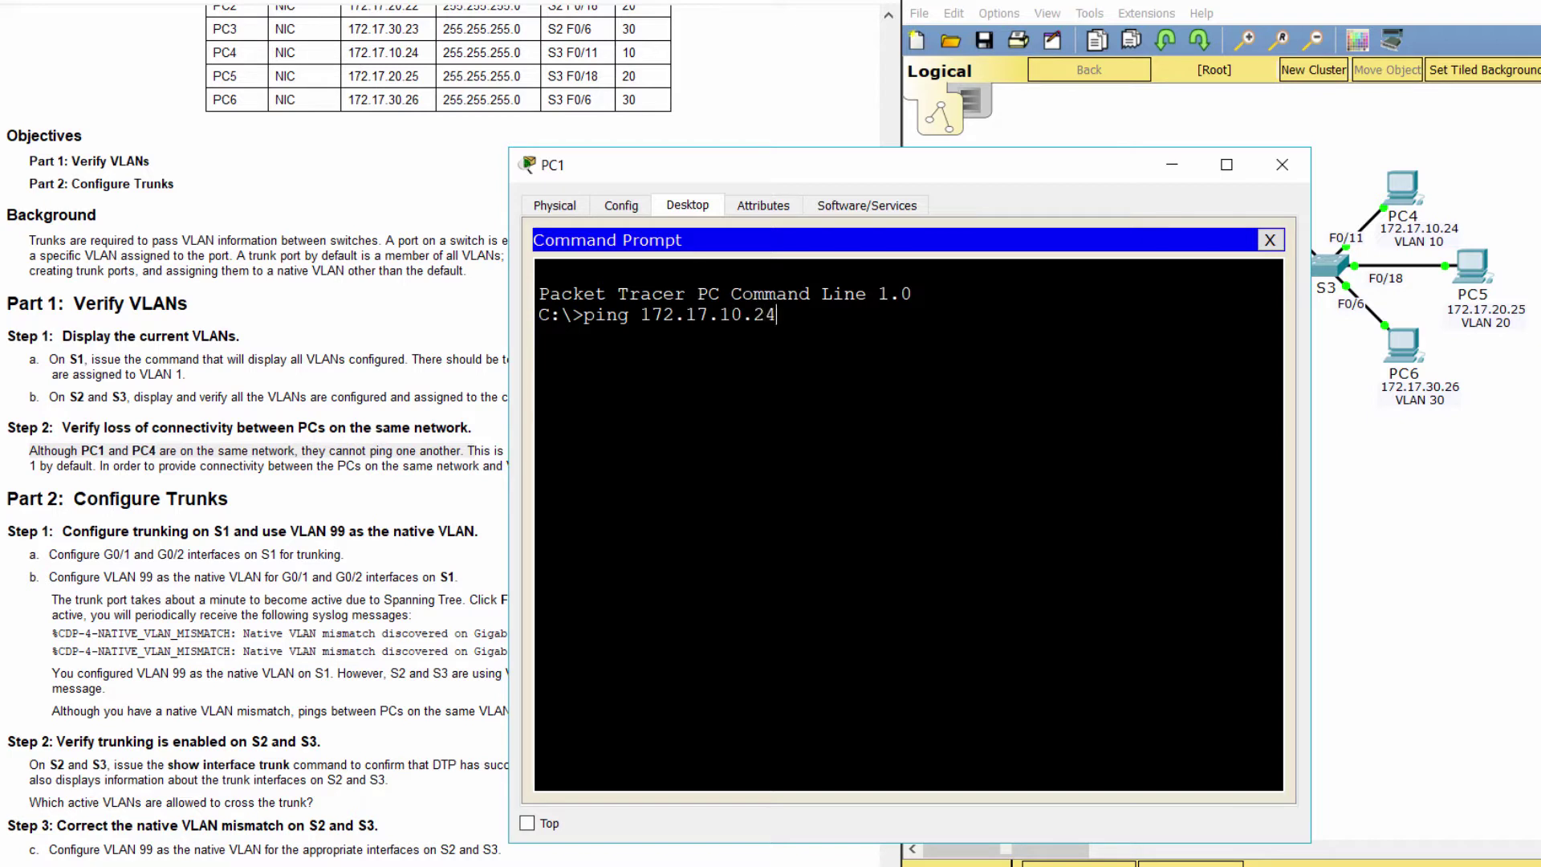
key(Return)
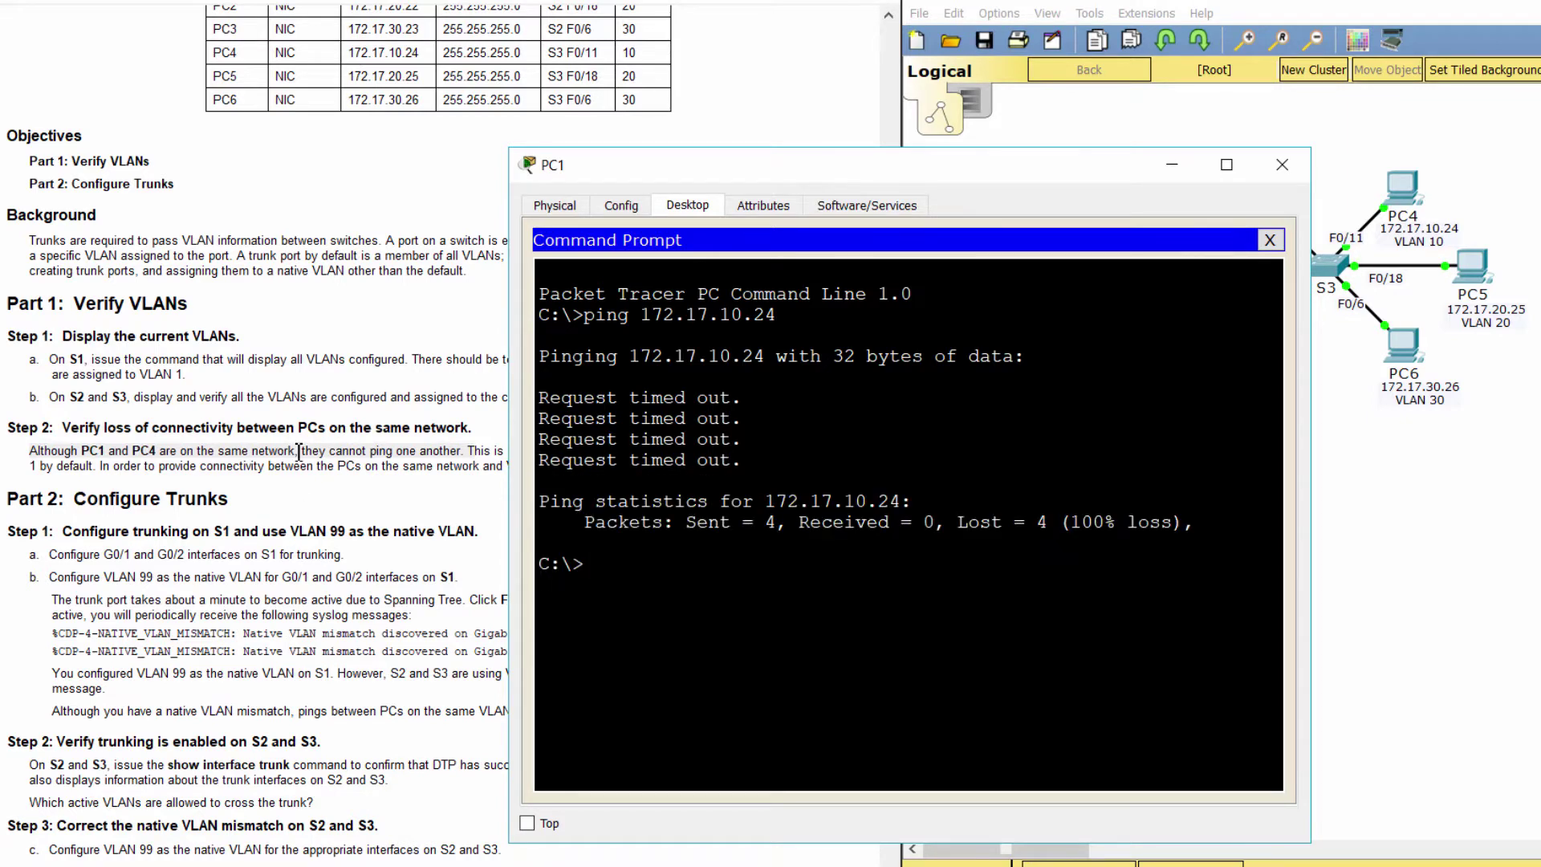
click(309, 509)
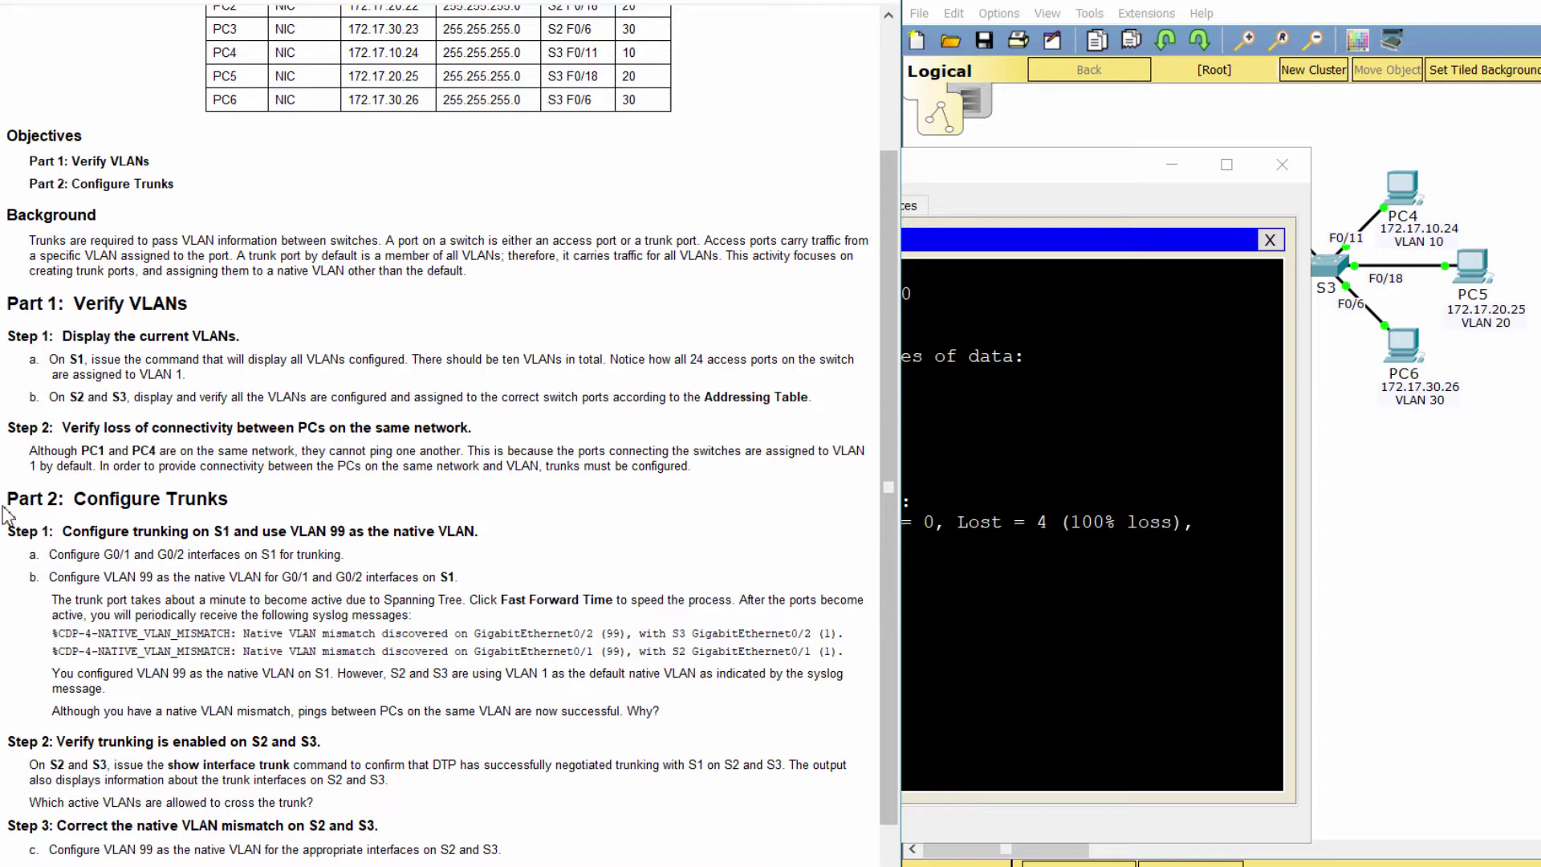
- Read the Part 2 Step 1 trunk configuration instructions
drag(7, 499, 243, 499)
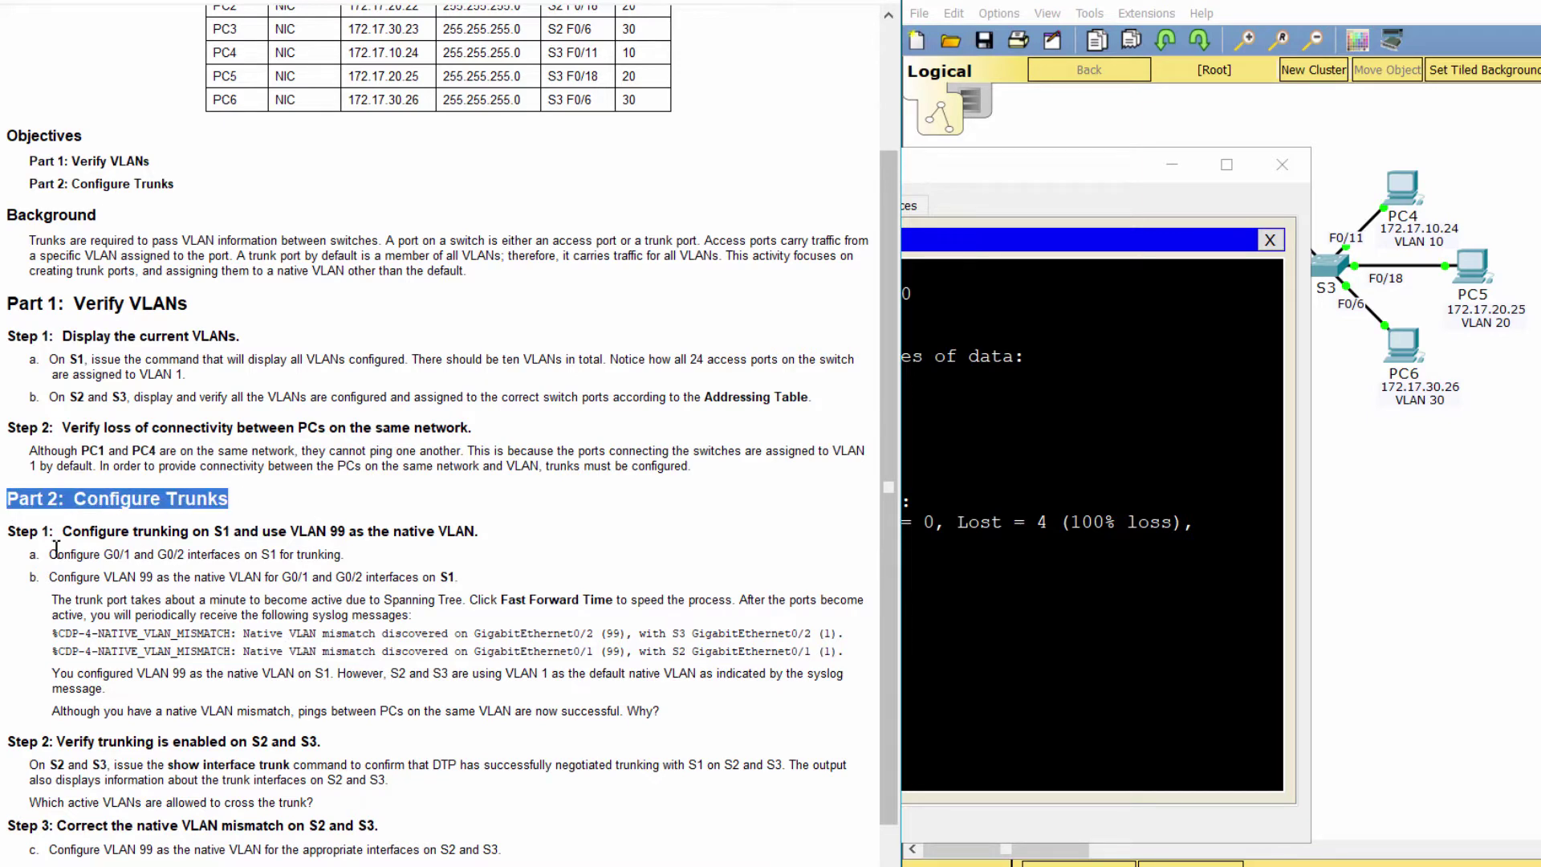
drag(6, 531, 502, 520)
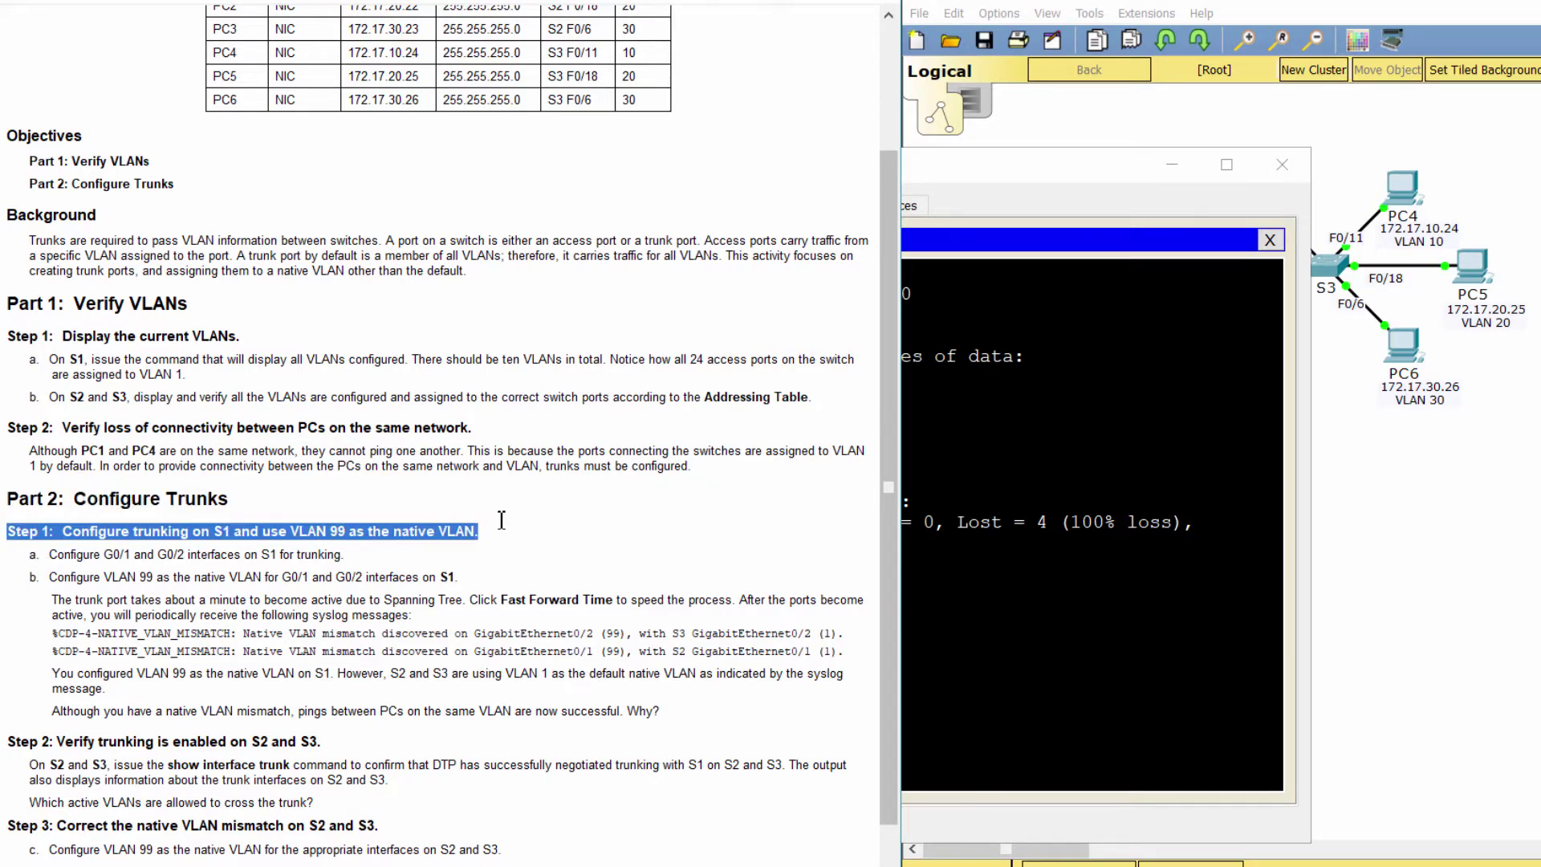
click(562, 566)
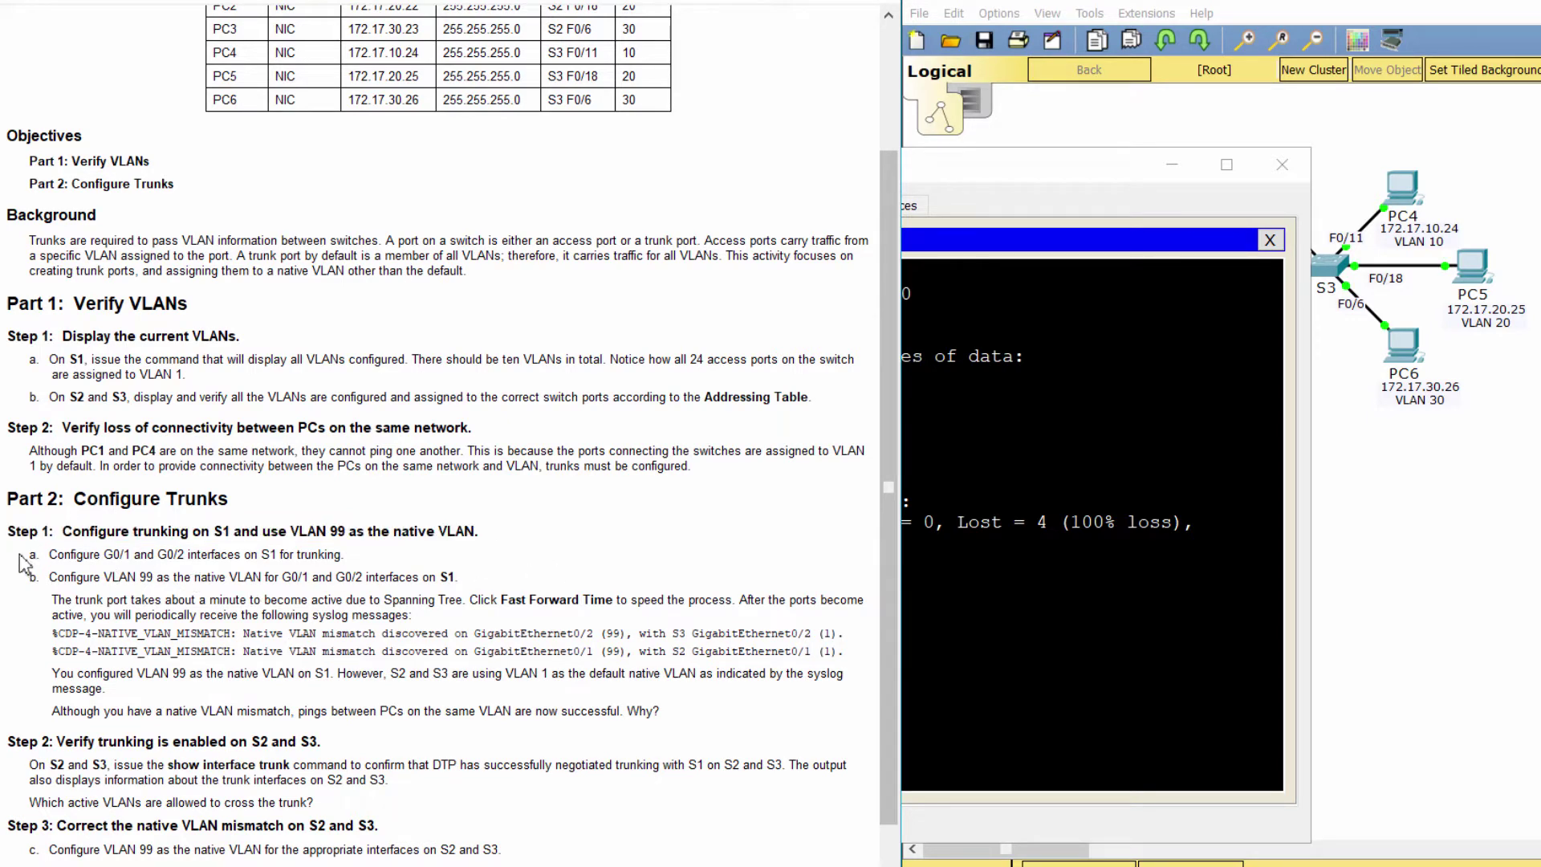
drag(29, 558, 487, 685)
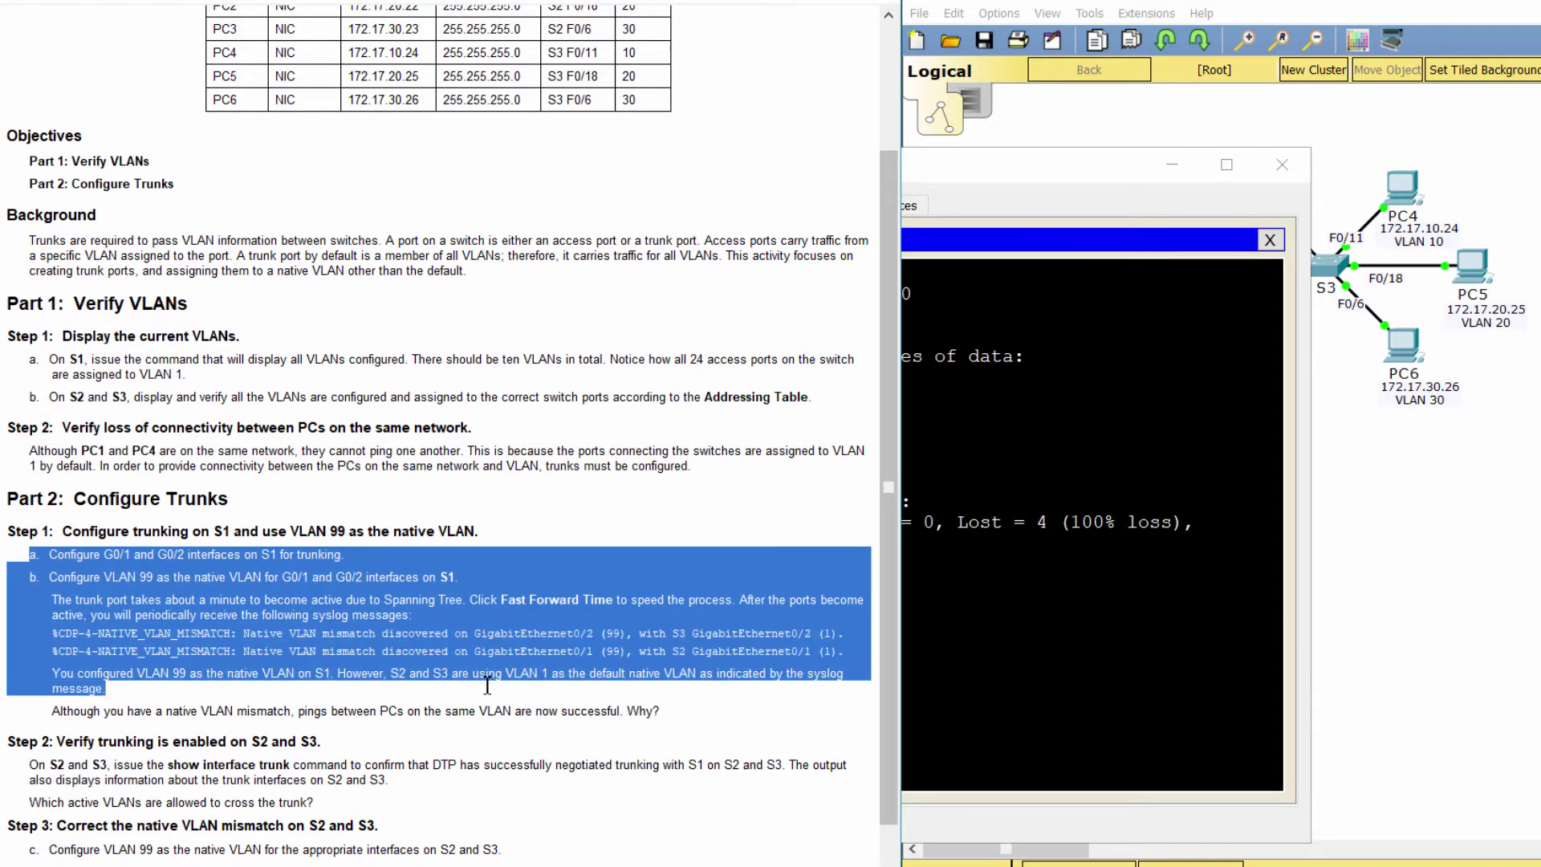
- On S1, configure G0/1–2 as trunk ports with native VLAN 99
click(1417, 505)
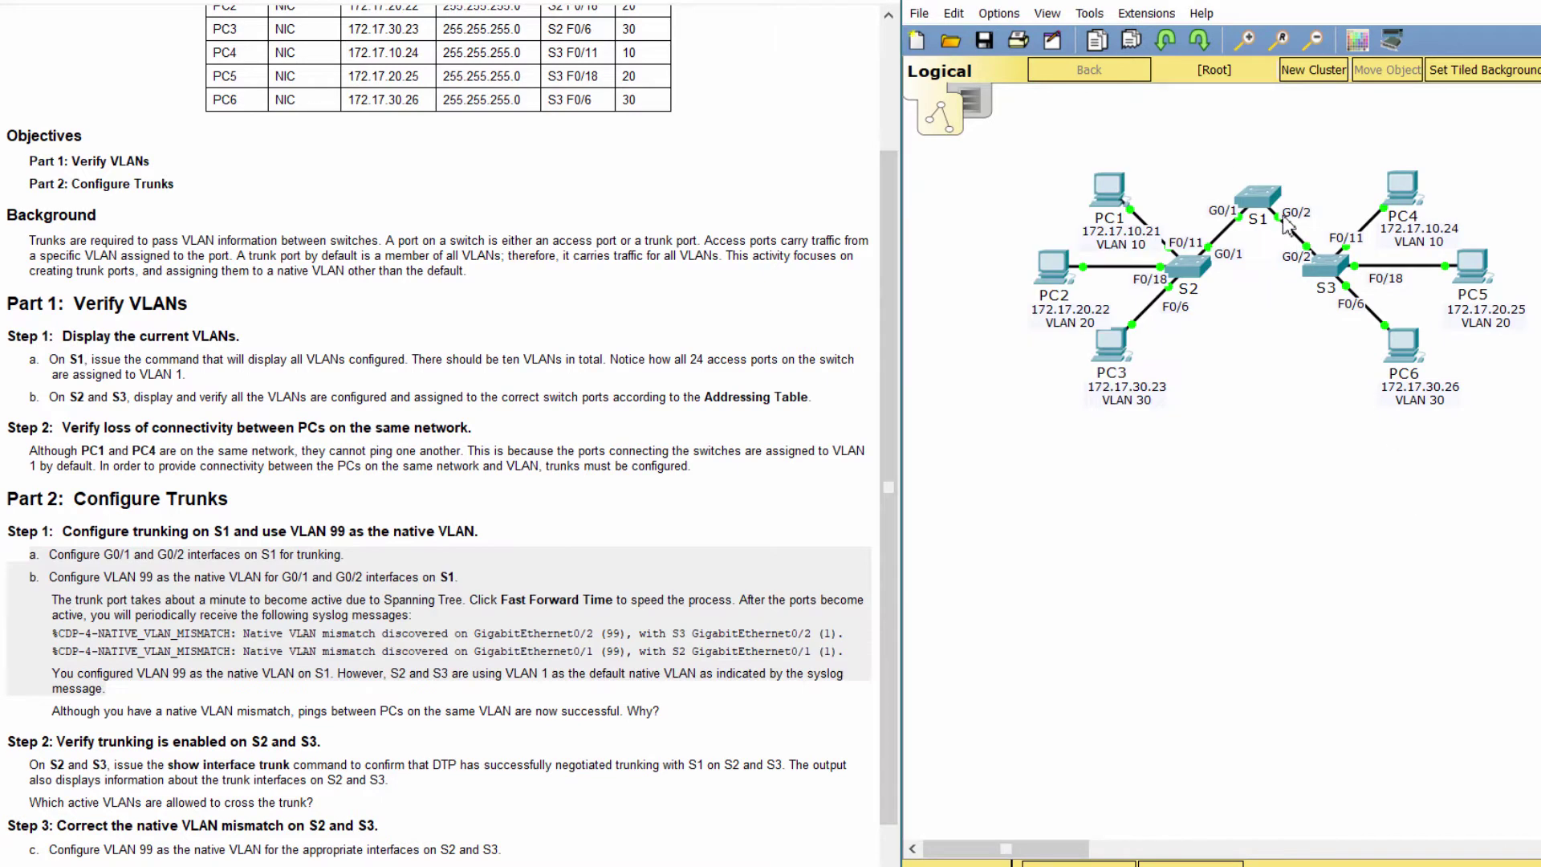
click(1257, 197)
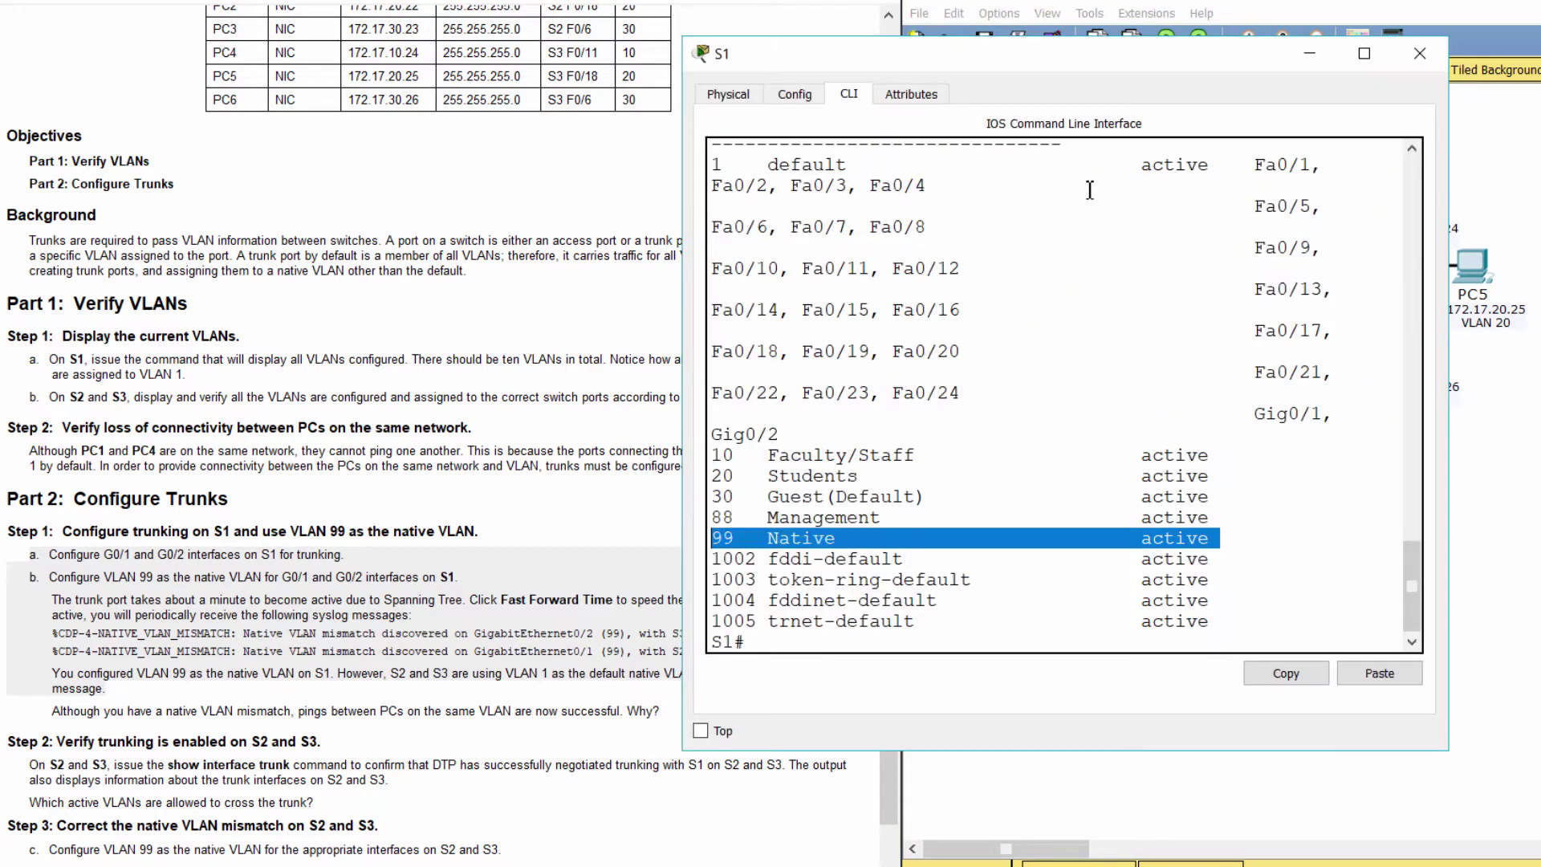
click(853, 642)
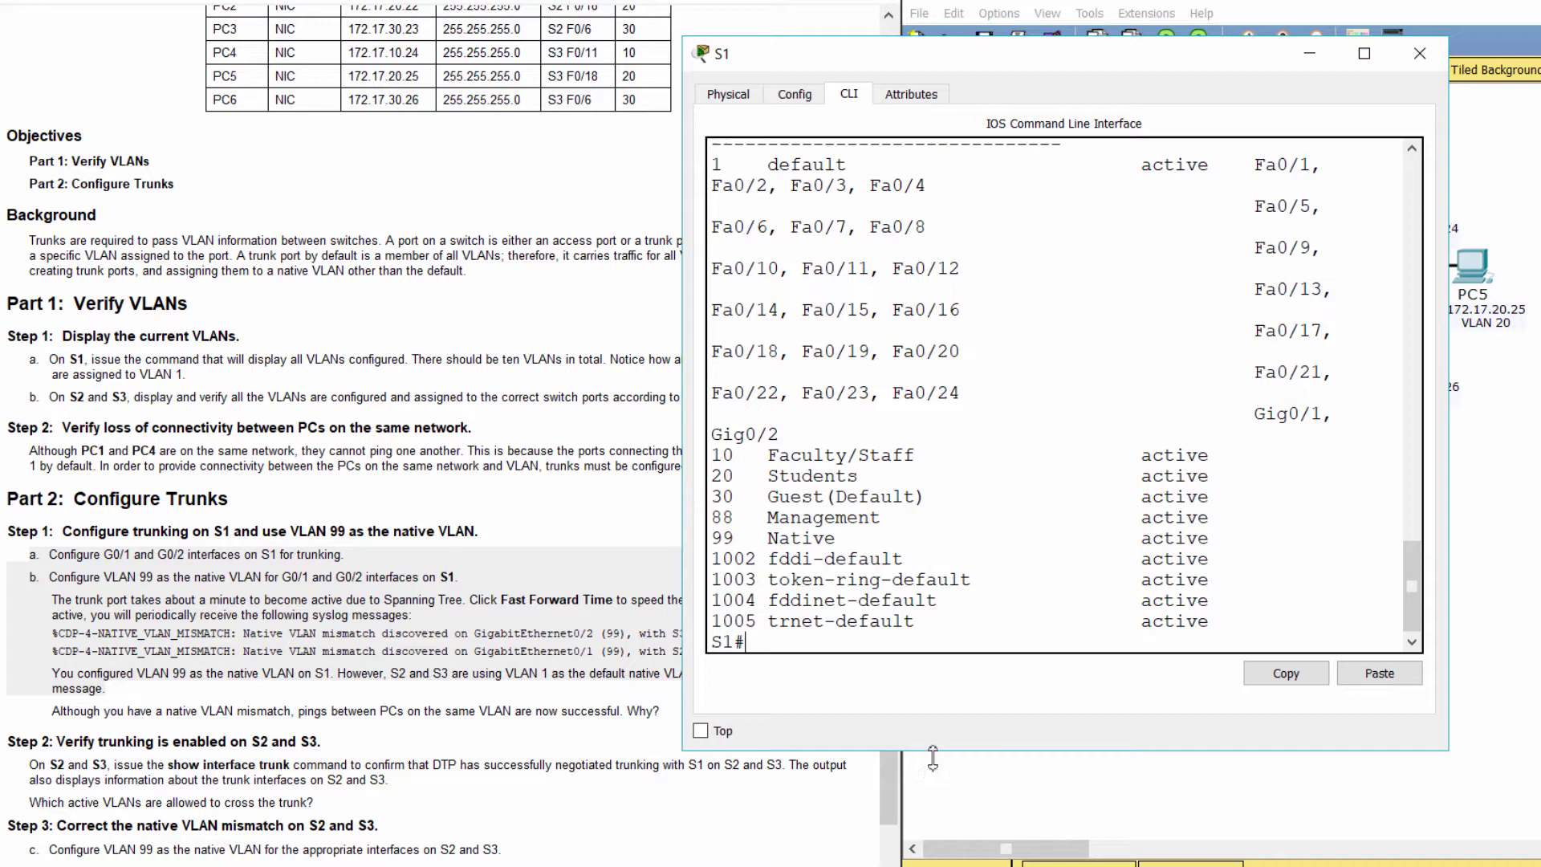
text(conf t)
key(Return)
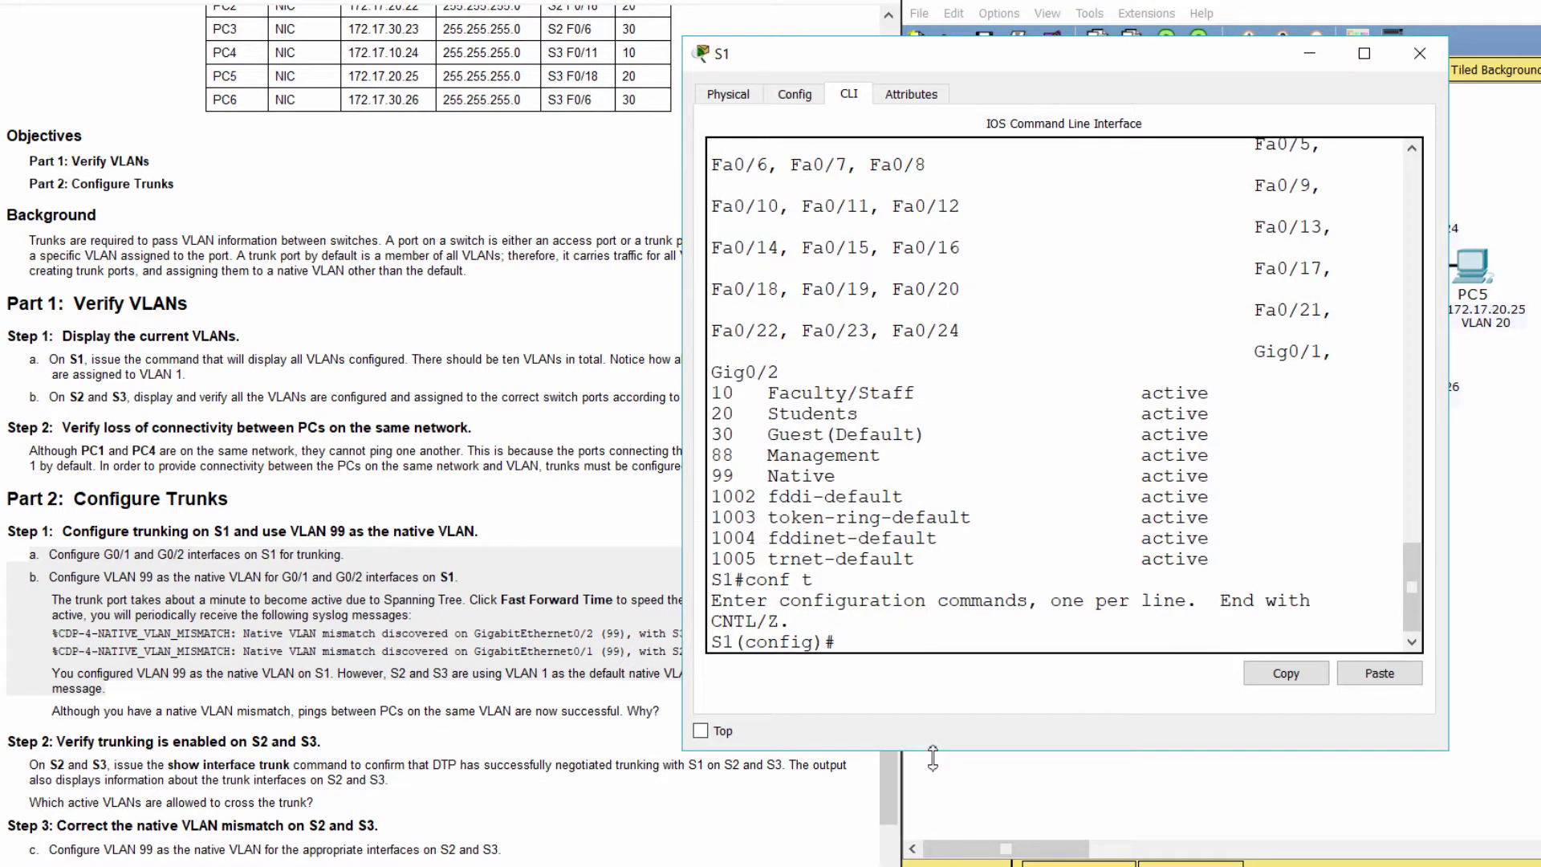
text(int range g0/1-2)
key(Return)
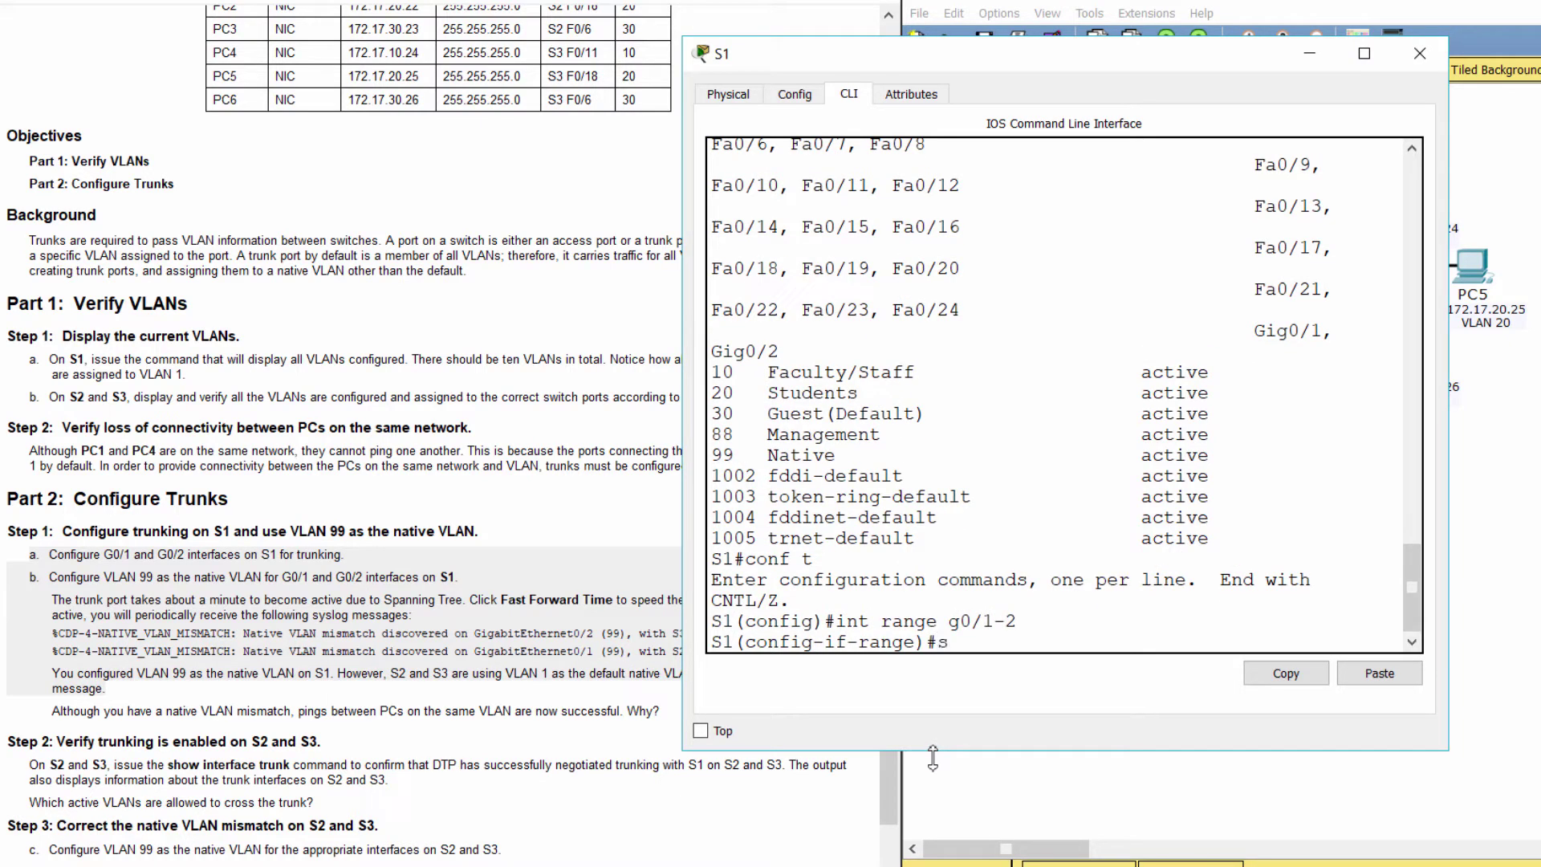
text(switchport mode)
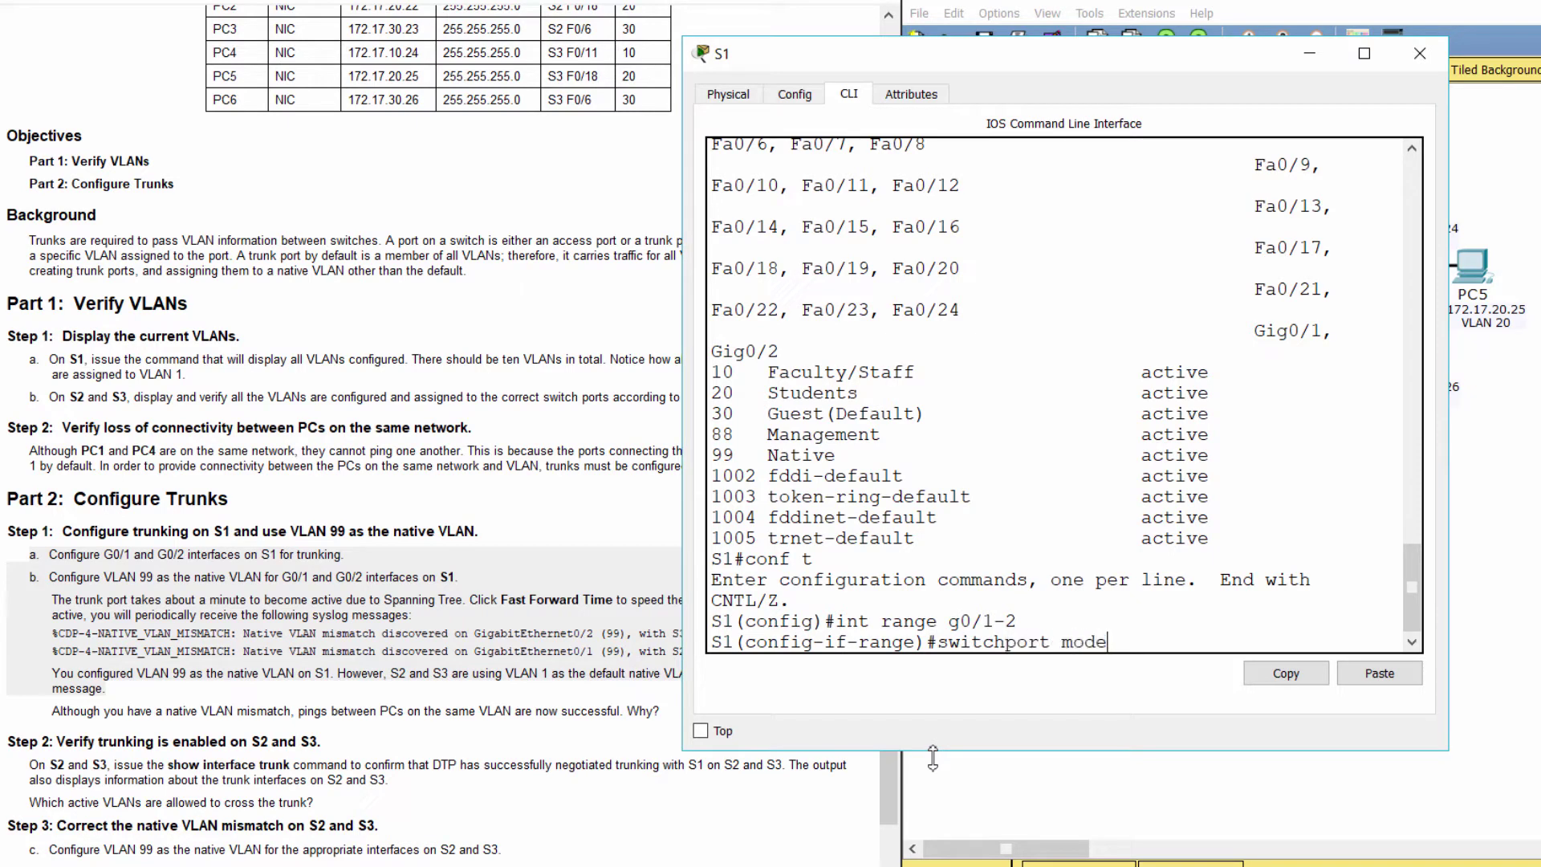
text( trunk)
key(Return)
text(swi)
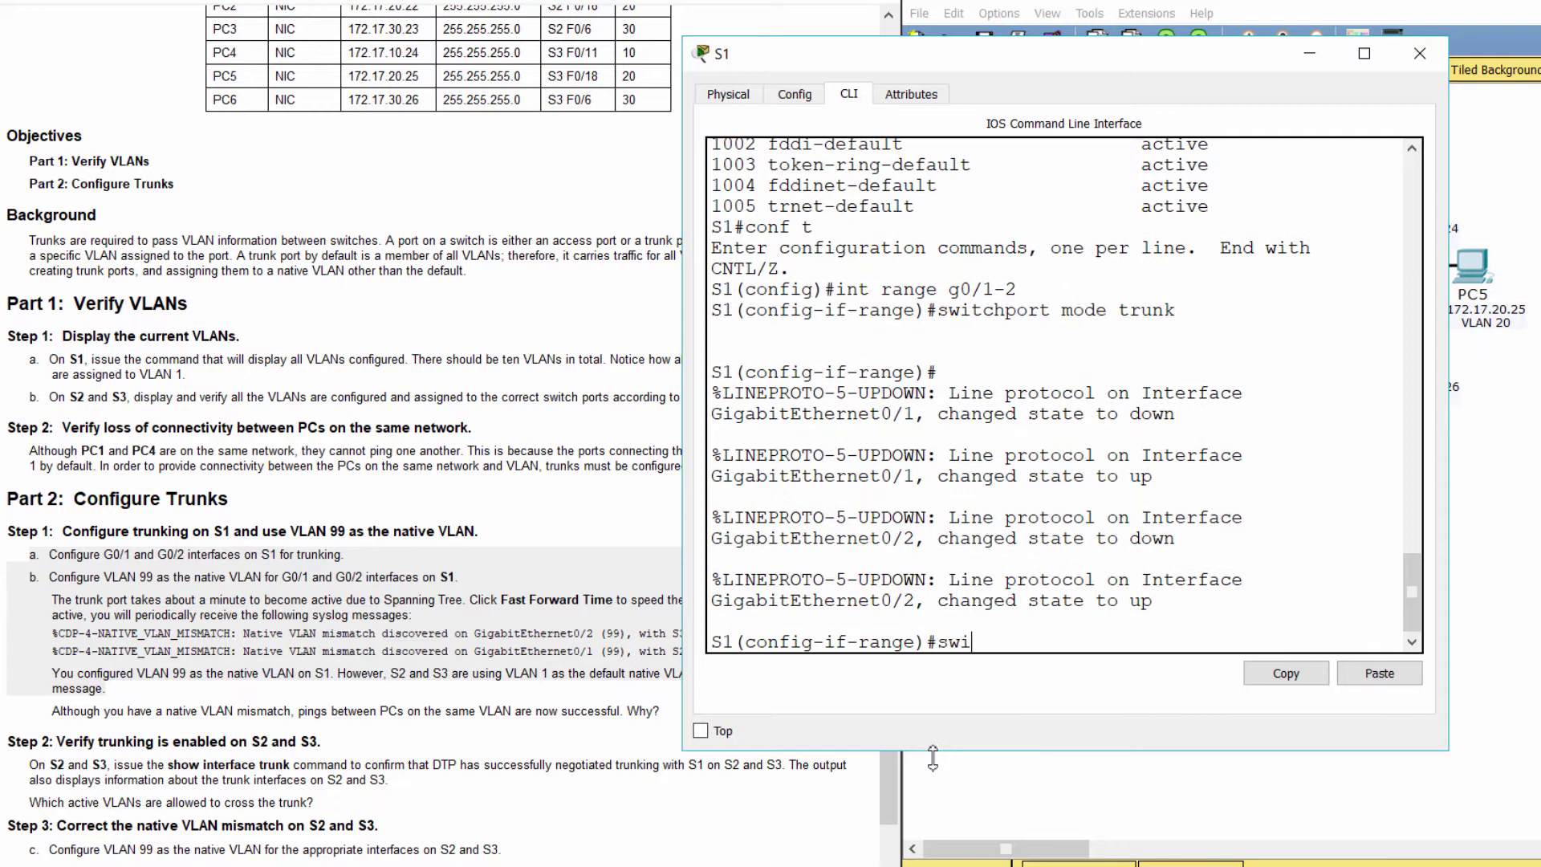
text(tchport trunk nat)
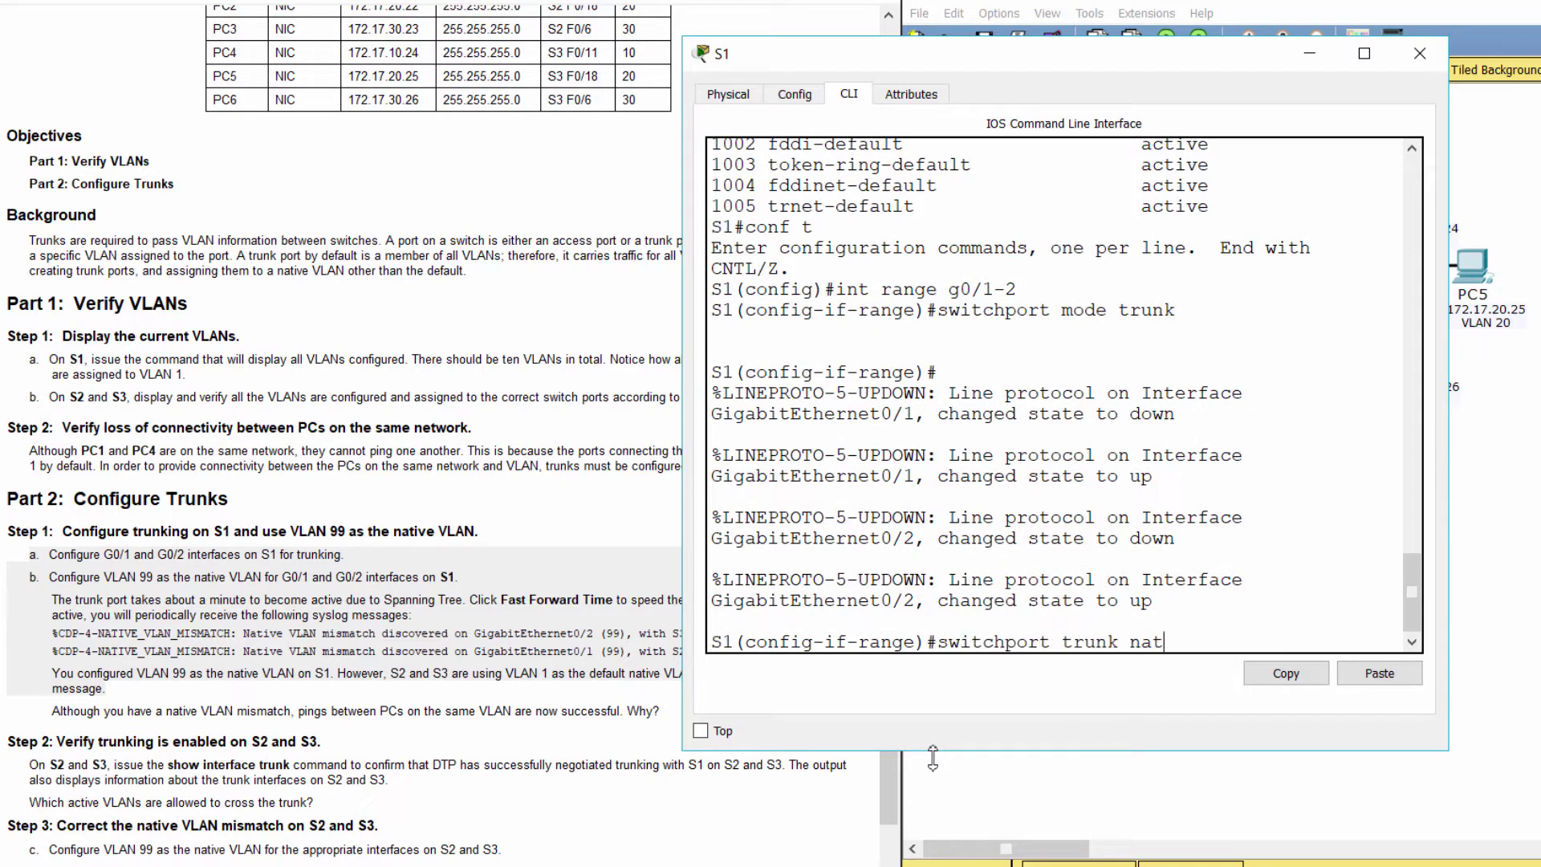
text(ive vlan 99)
key(Return)
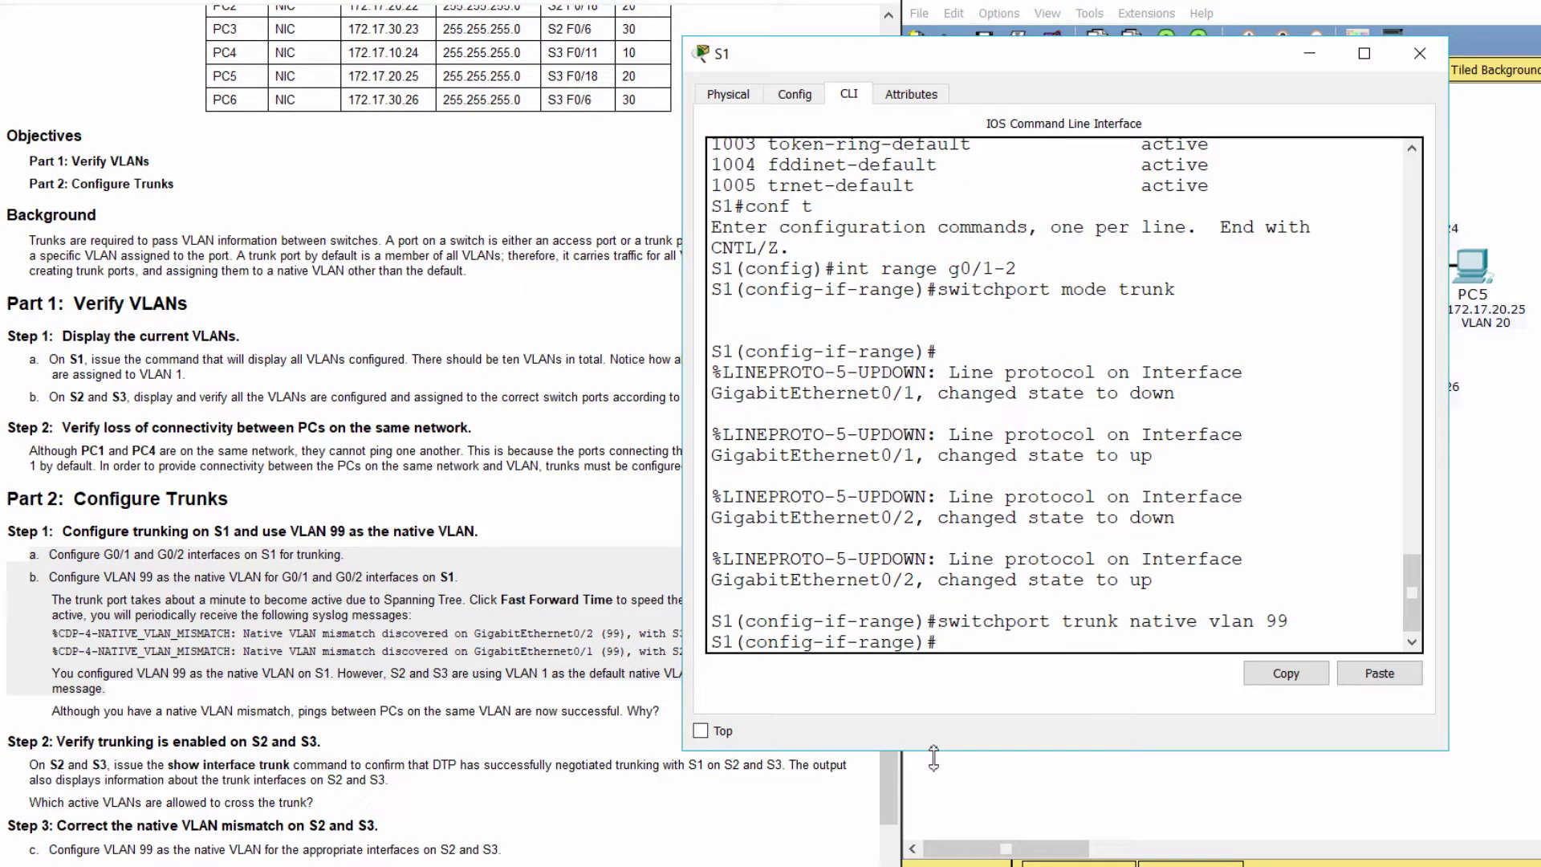
- Review S1's native VLAN mismatch messages for the links to S2 and S3
click(311, 698)
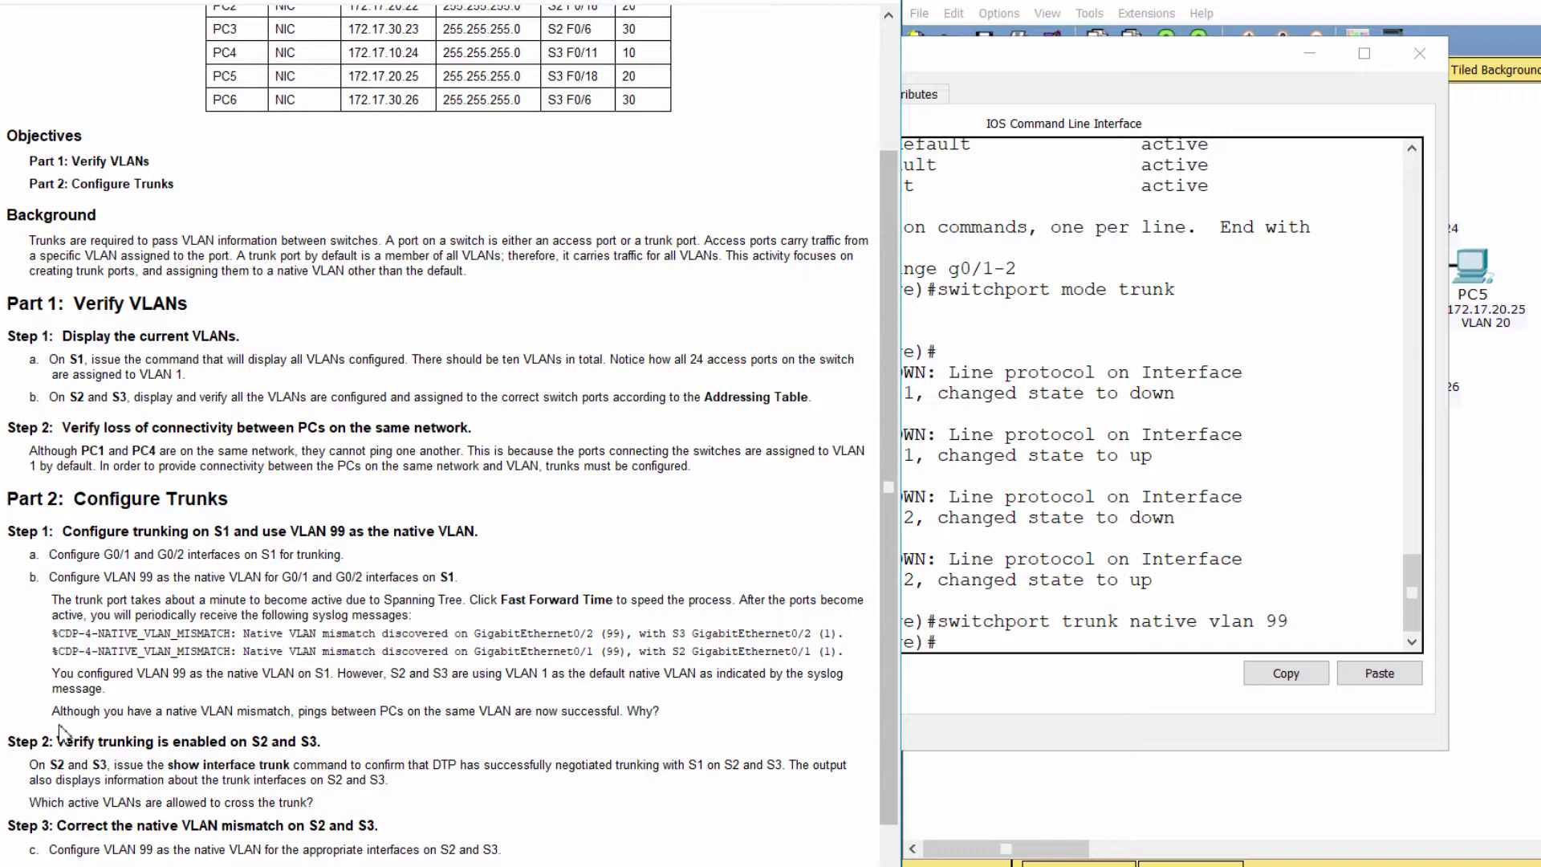
click(929, 831)
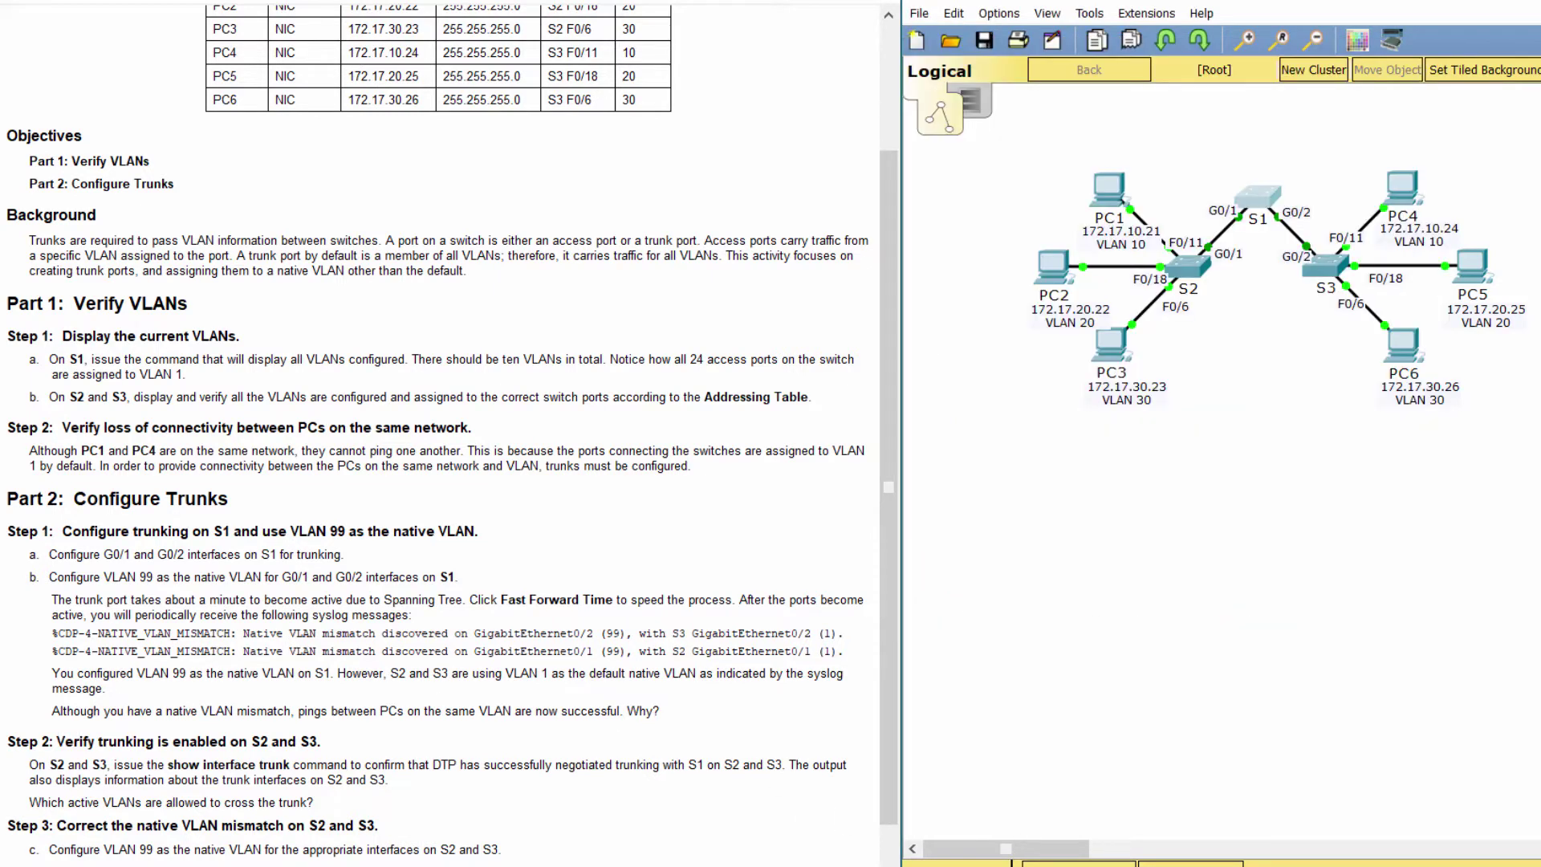
click(1253, 199)
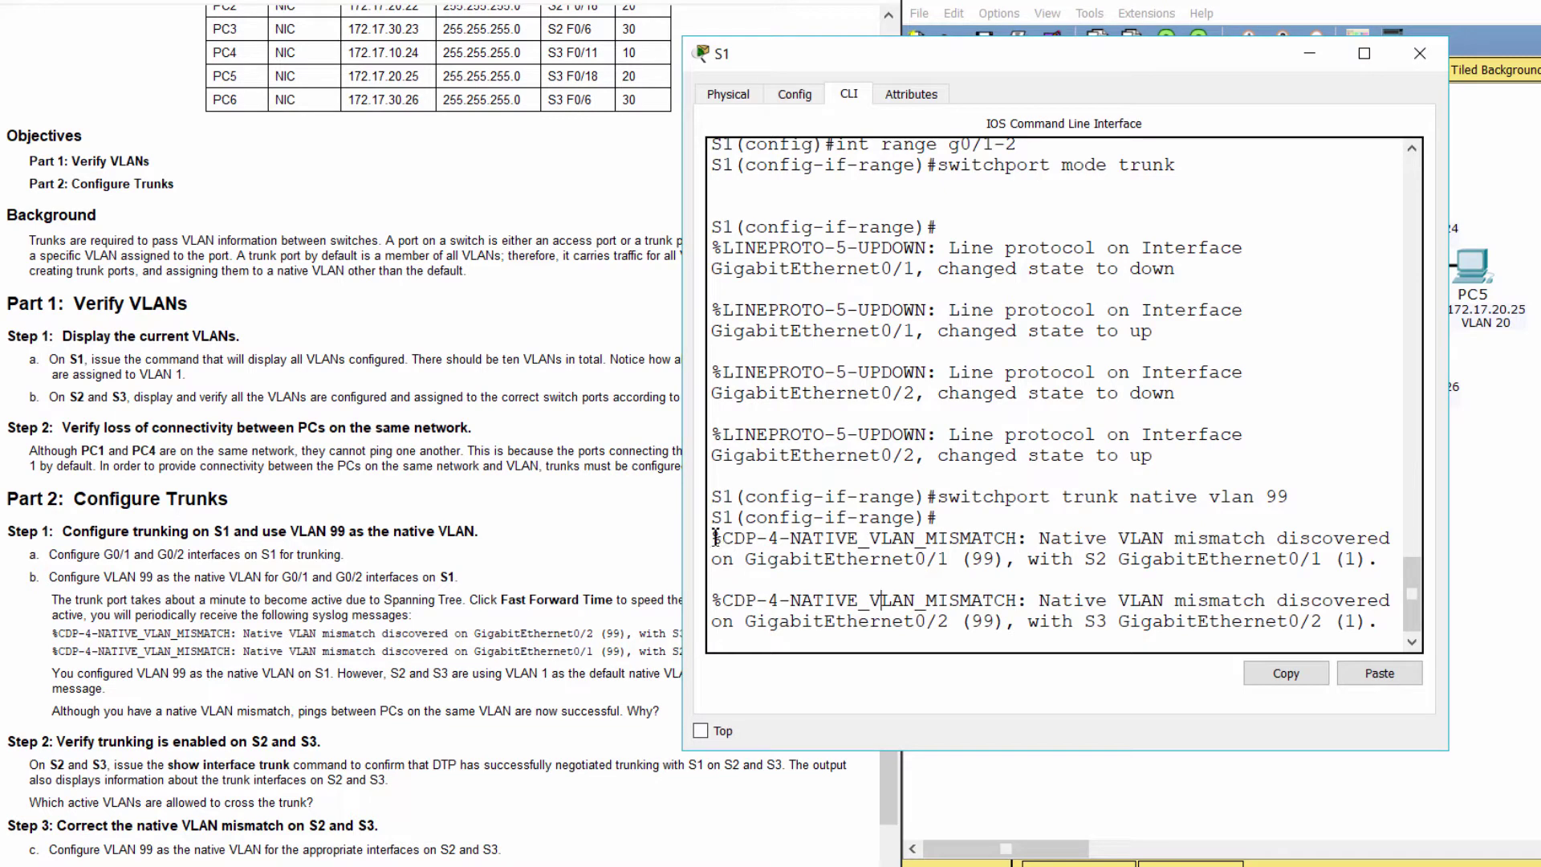
drag(713, 536, 1405, 636)
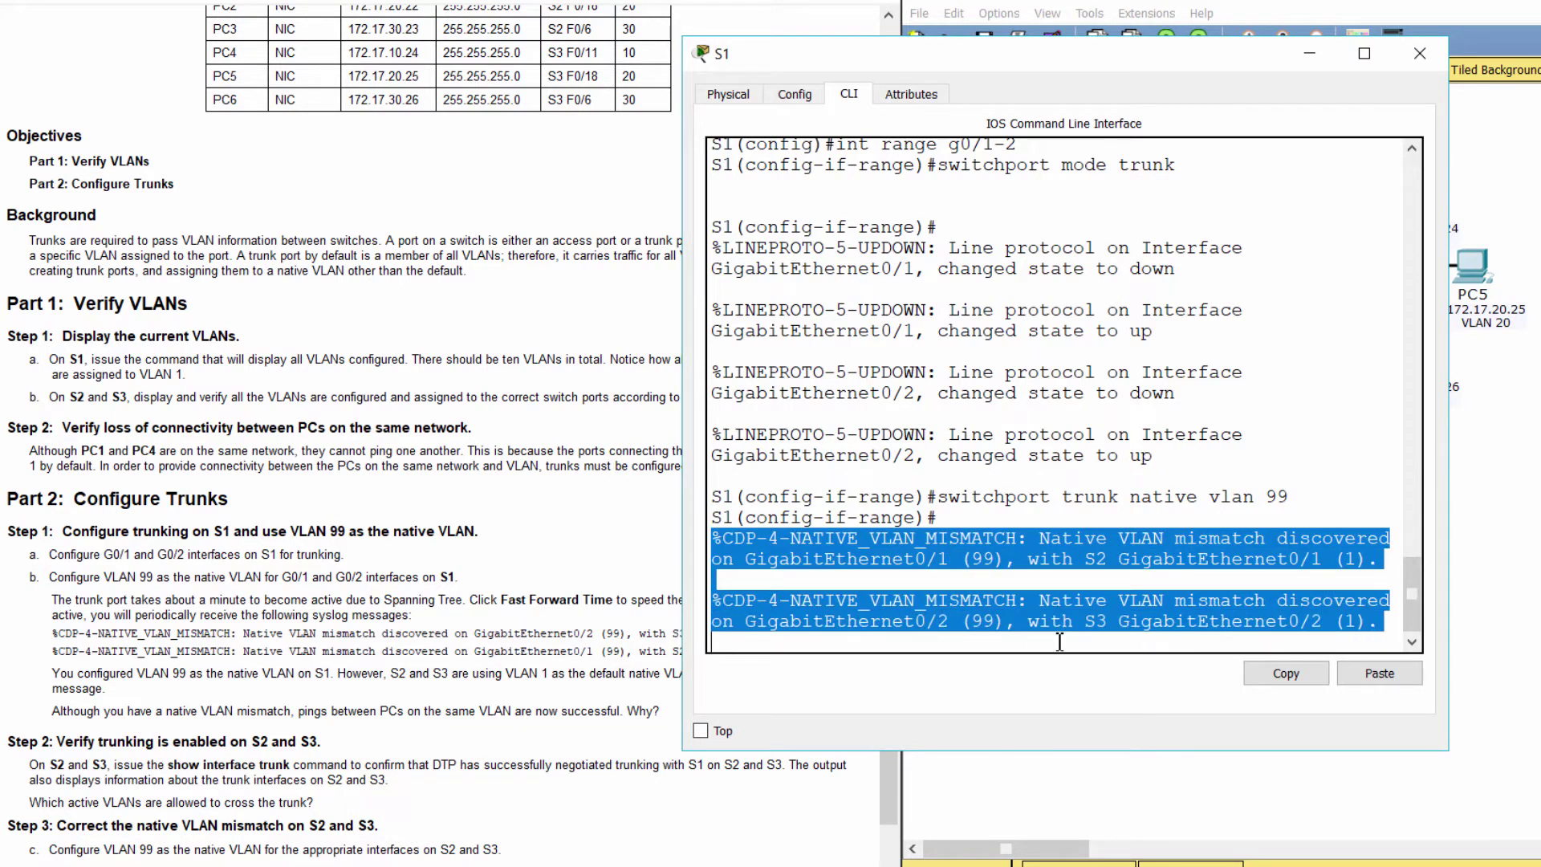
click(145, 691)
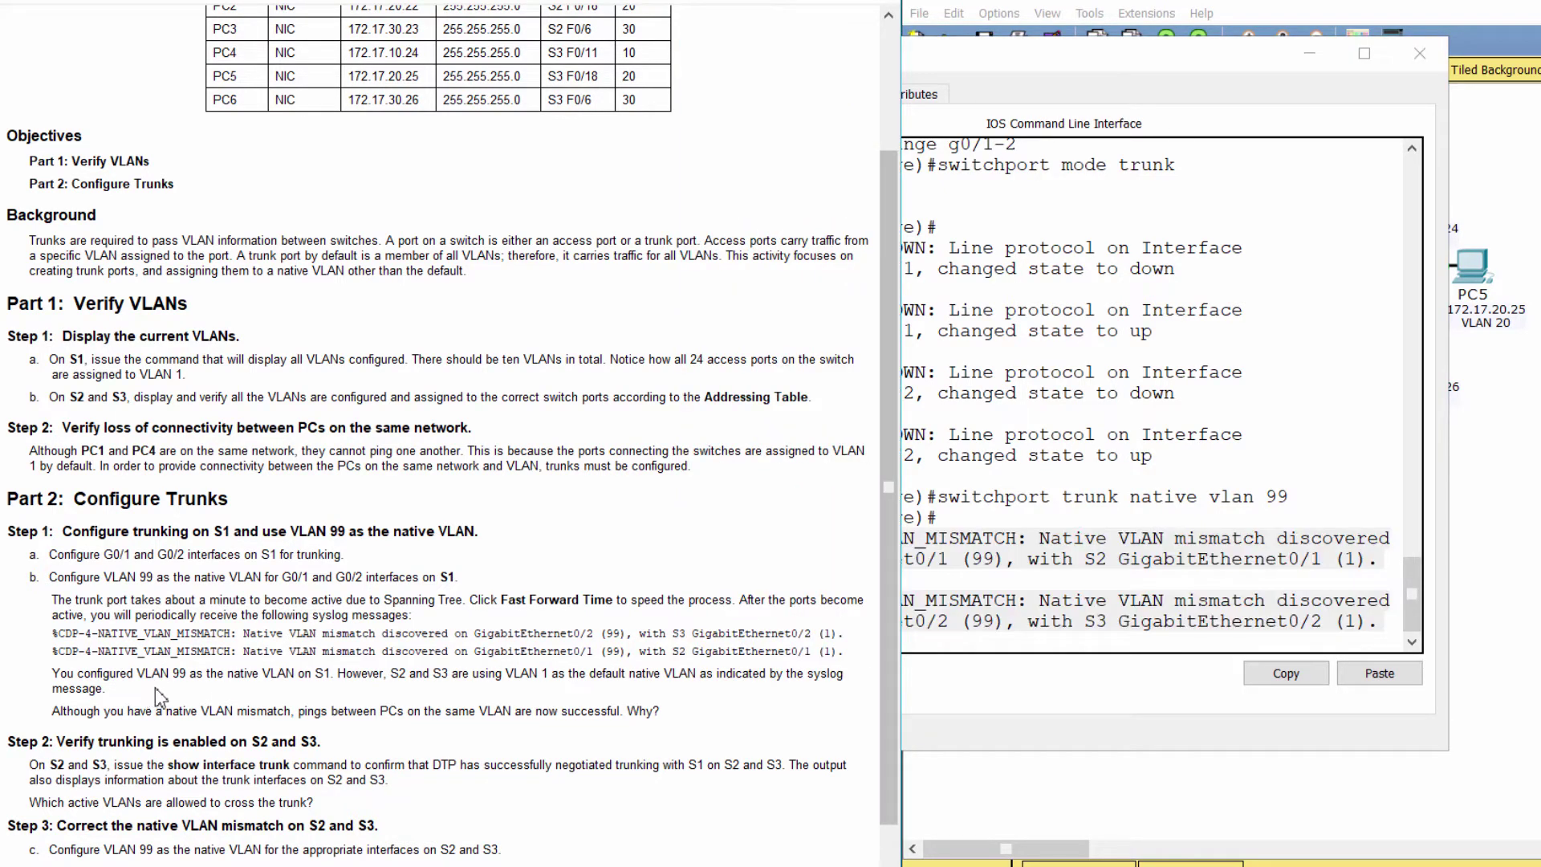
- Rerun PC1's ping to 172.17.10.24, which now succeeds with 0% loss
click(1529, 446)
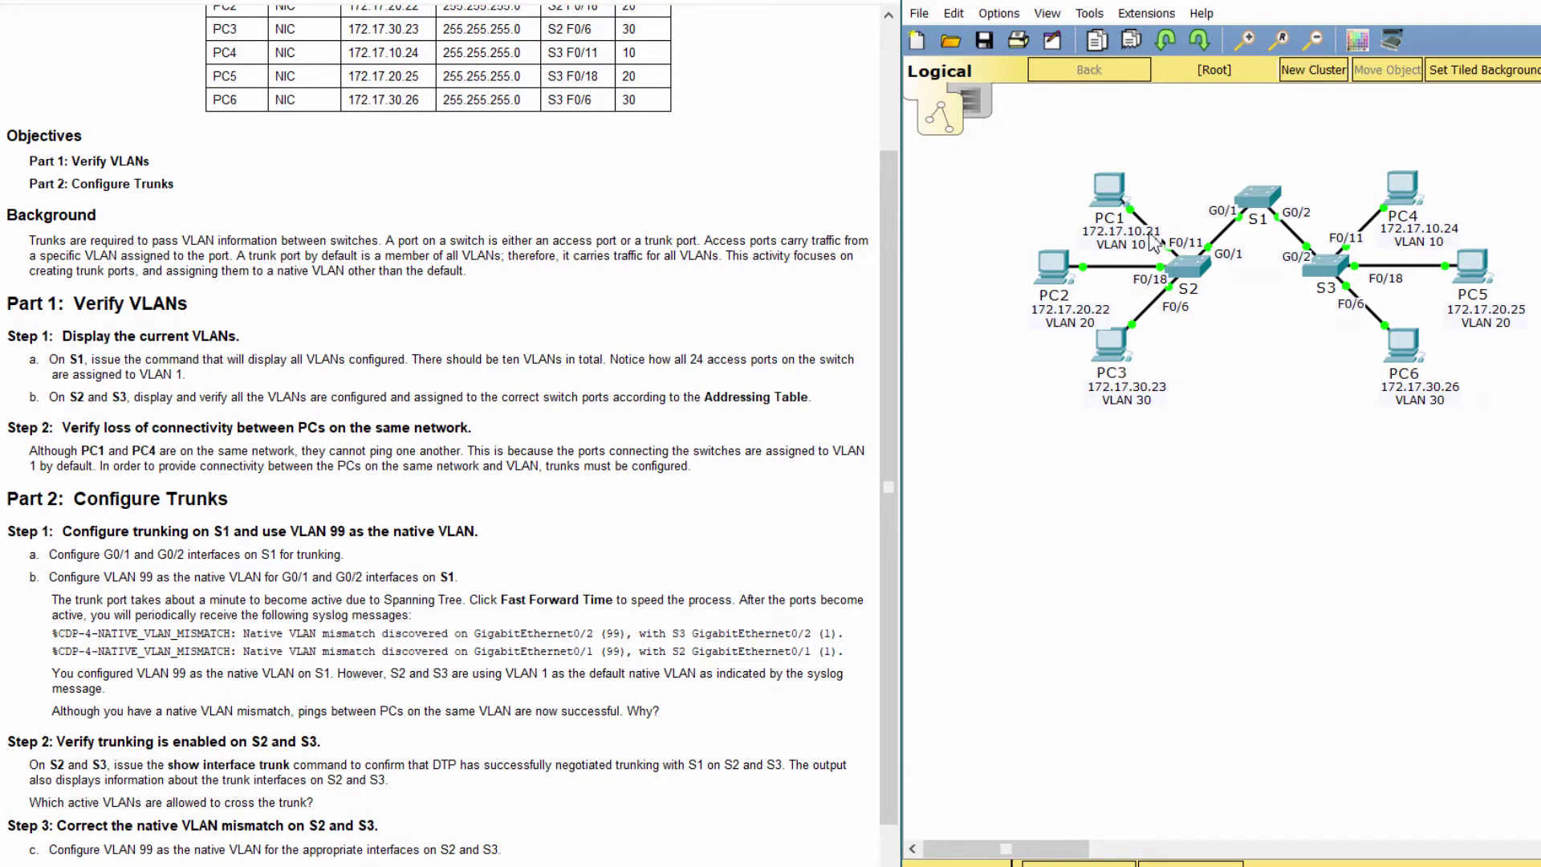
click(1119, 194)
key(Up)
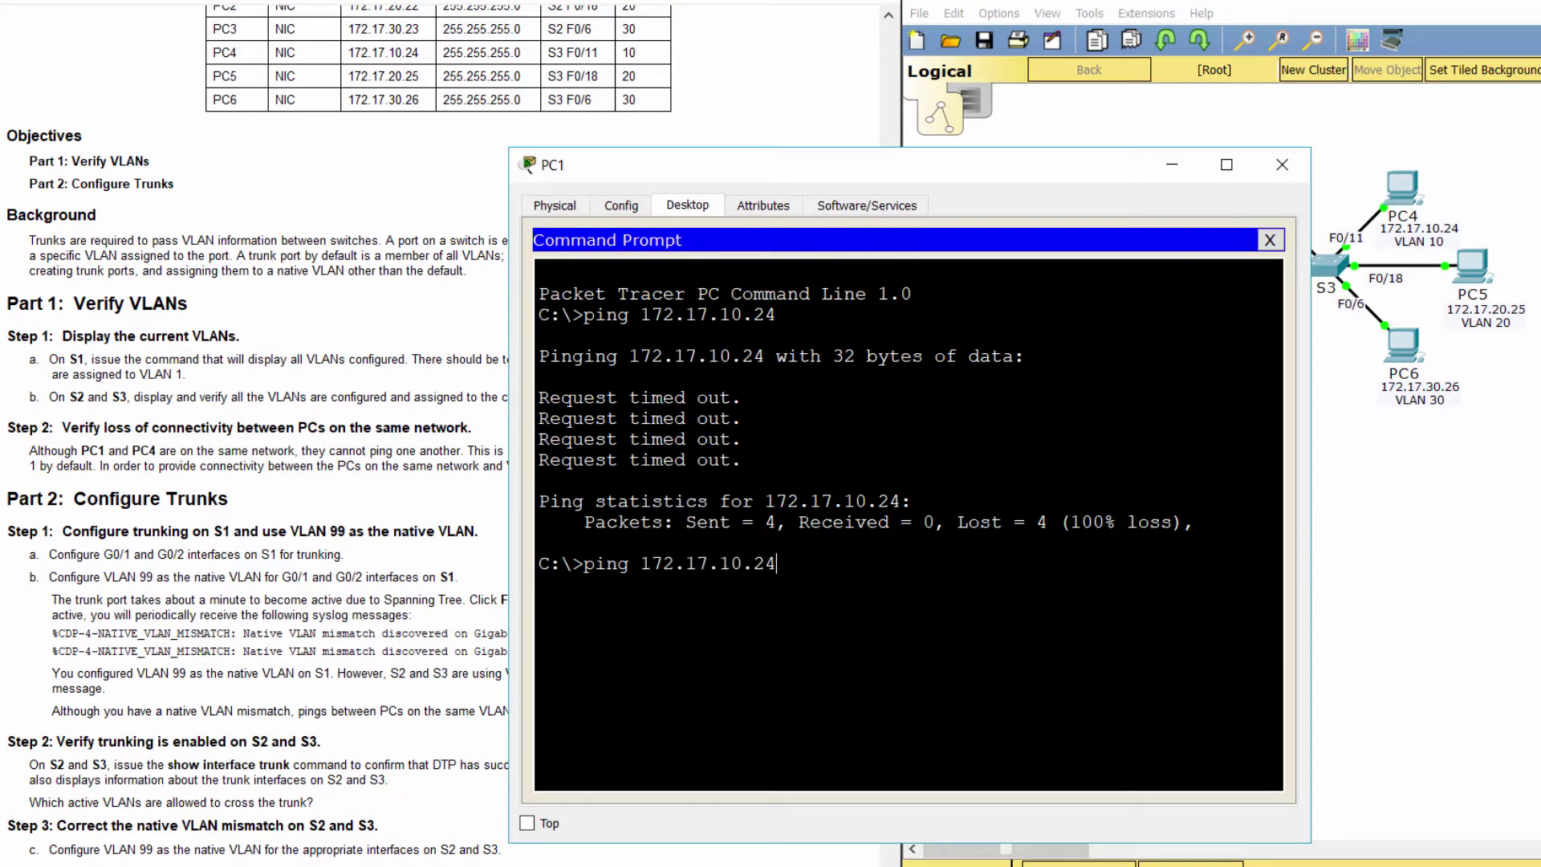
key(Return)
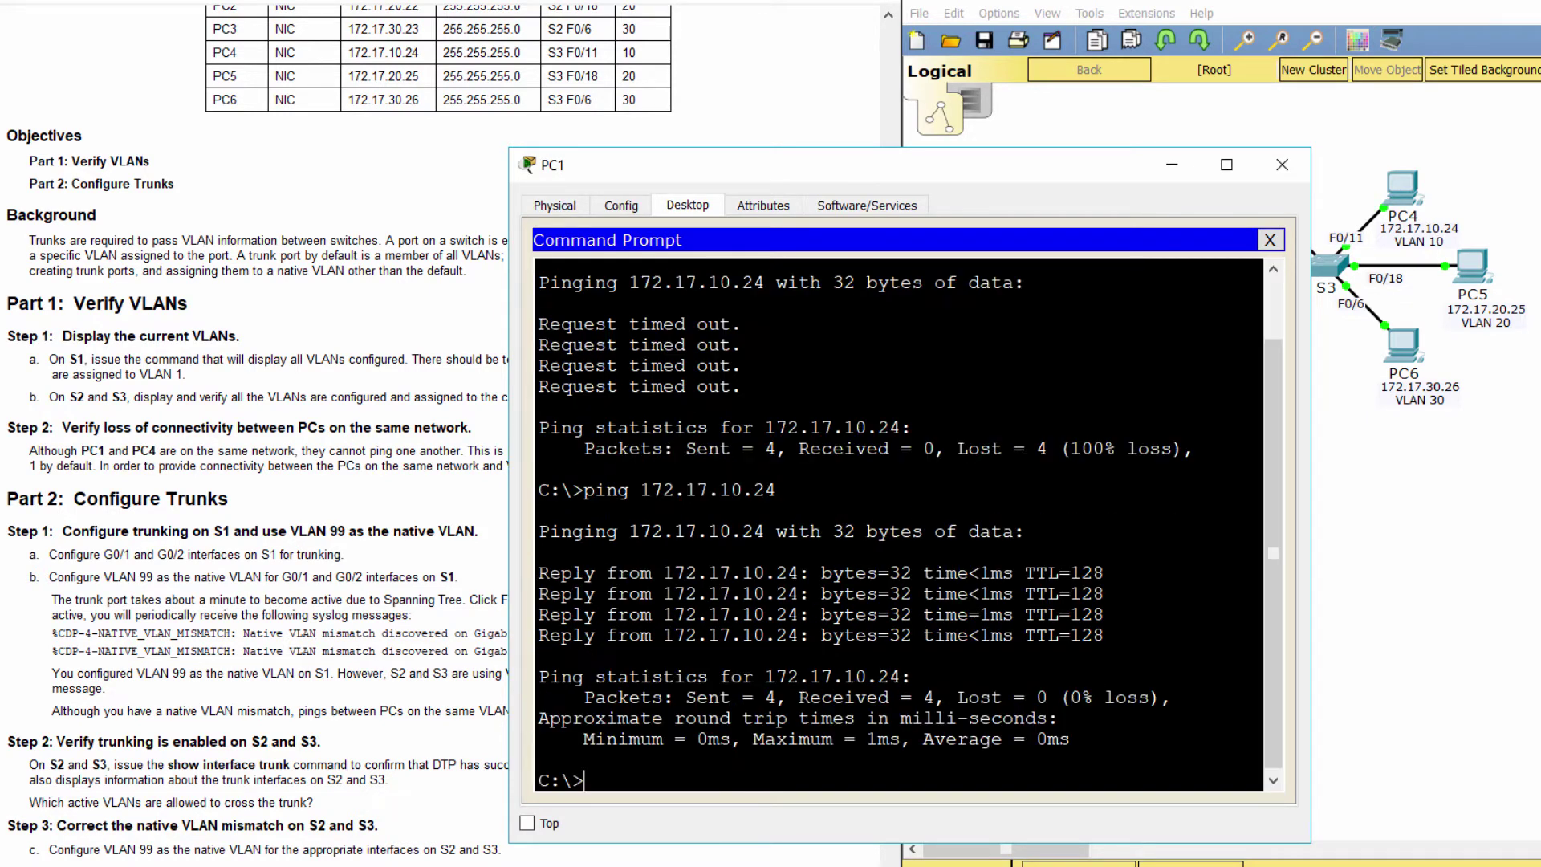
- Read the question on why pings succeed and the Step 2 verify trunking paragraph
click(393, 732)
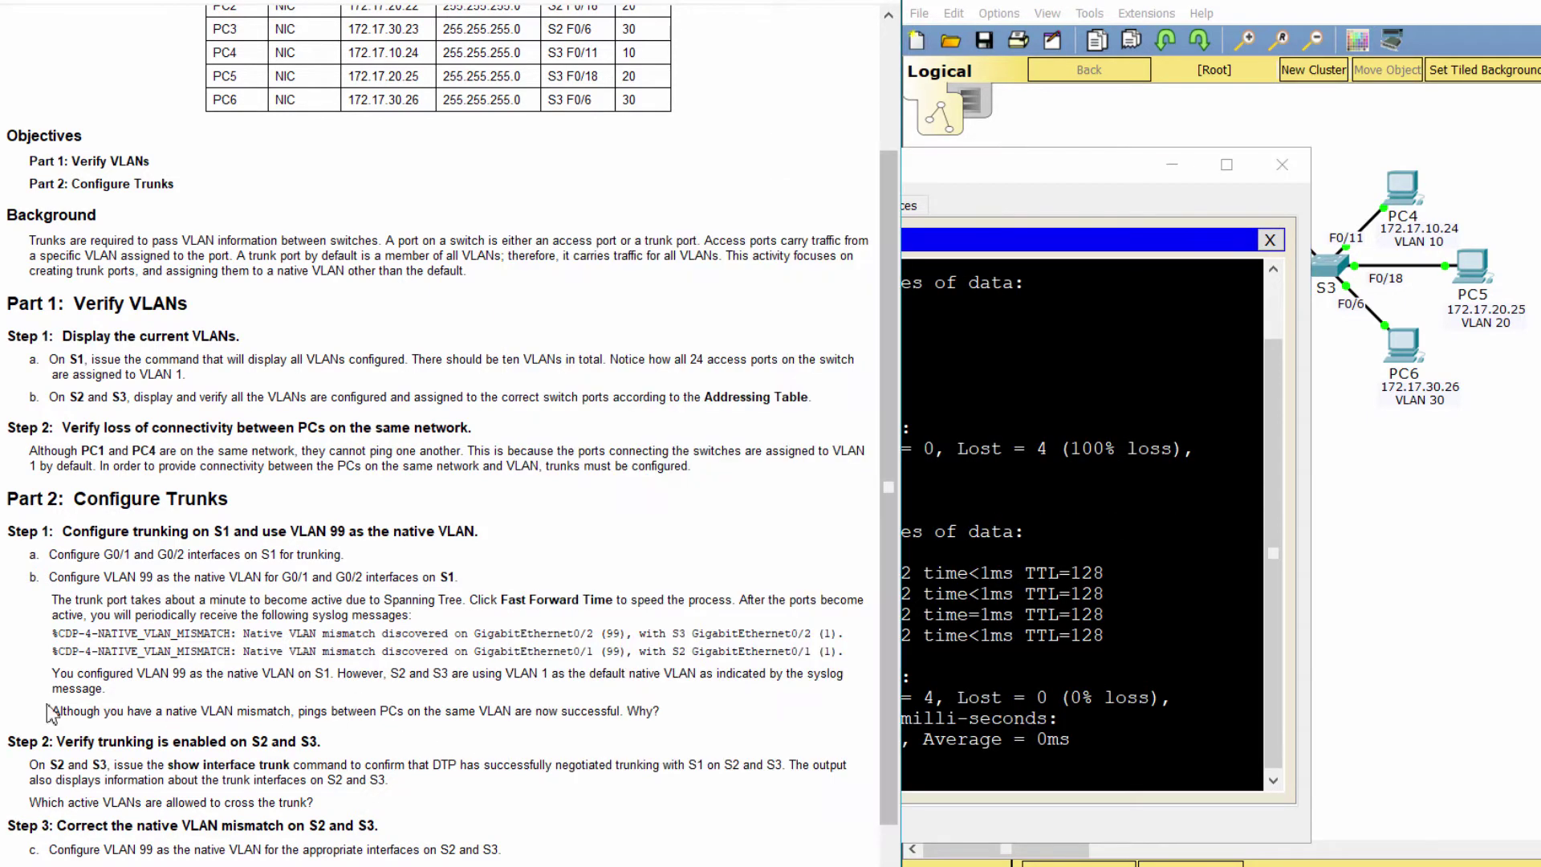
drag(52, 711, 642, 712)
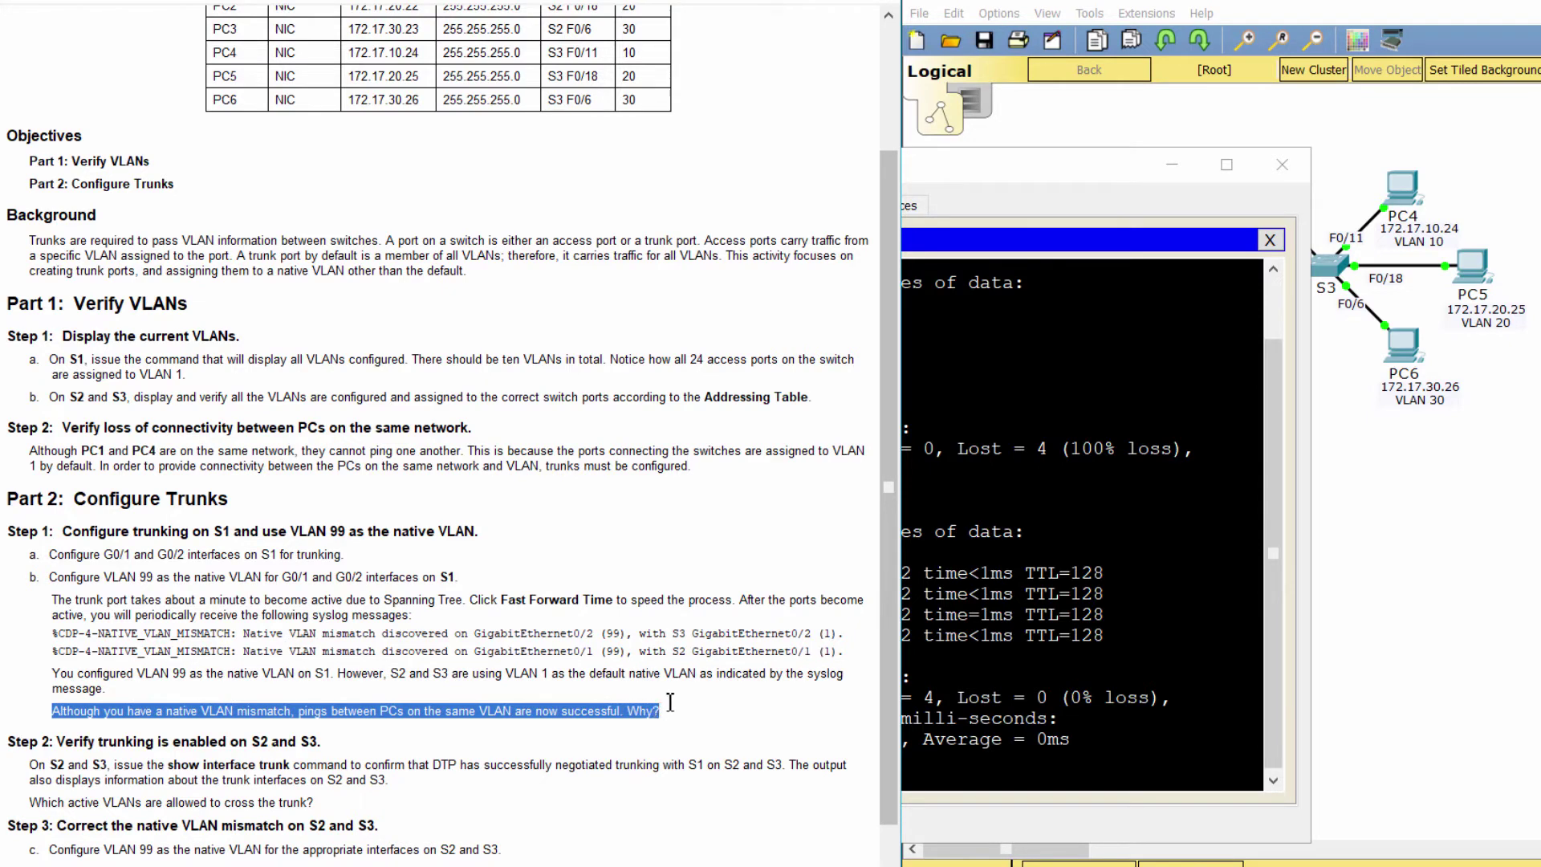
click(690, 723)
scroll(882, 663, down, 2)
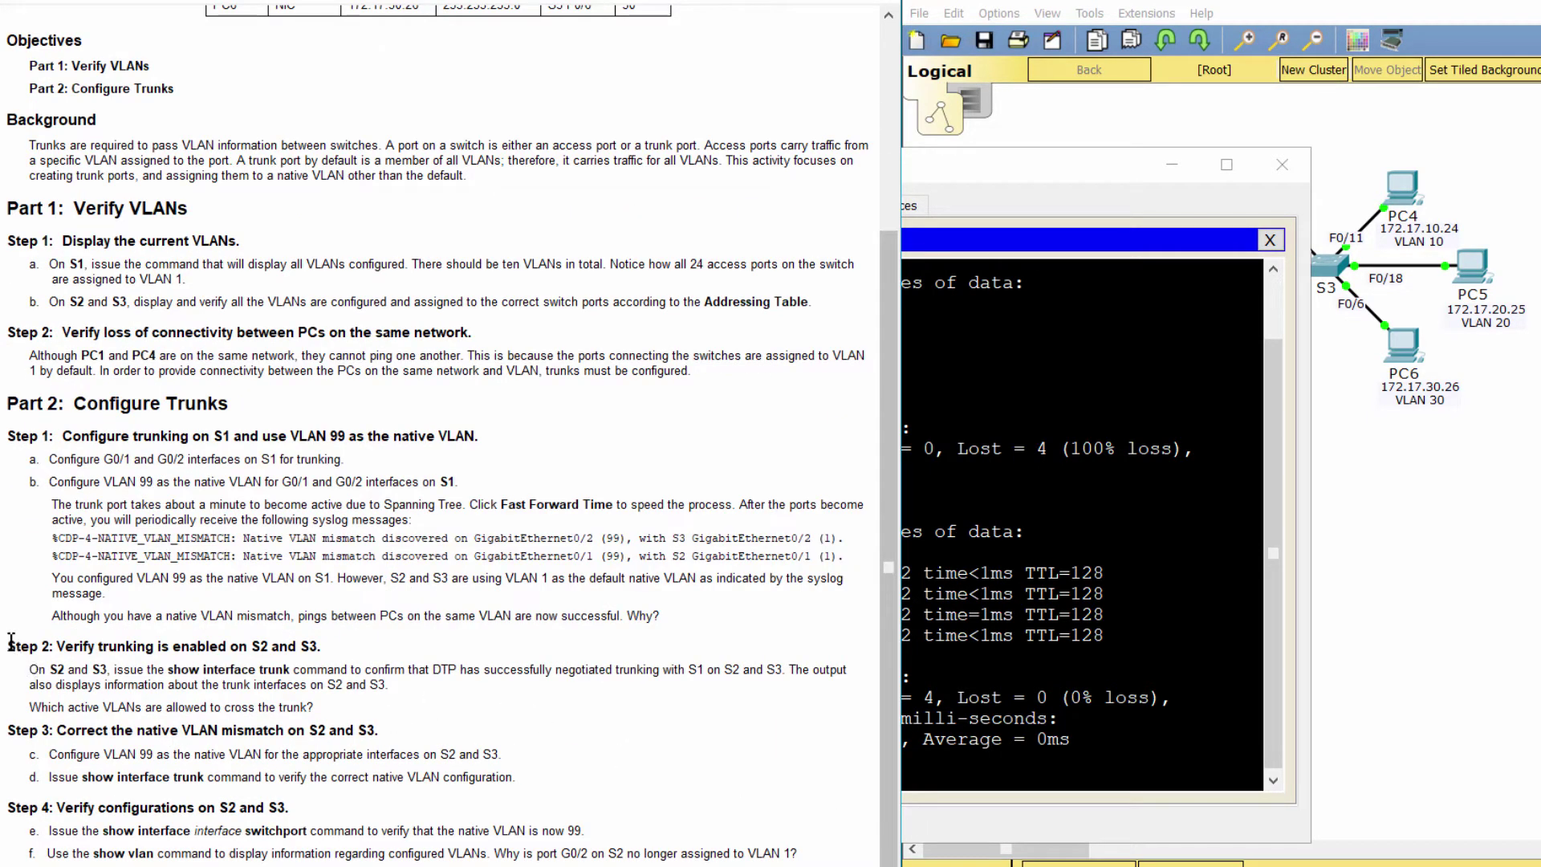
drag(7, 646, 335, 636)
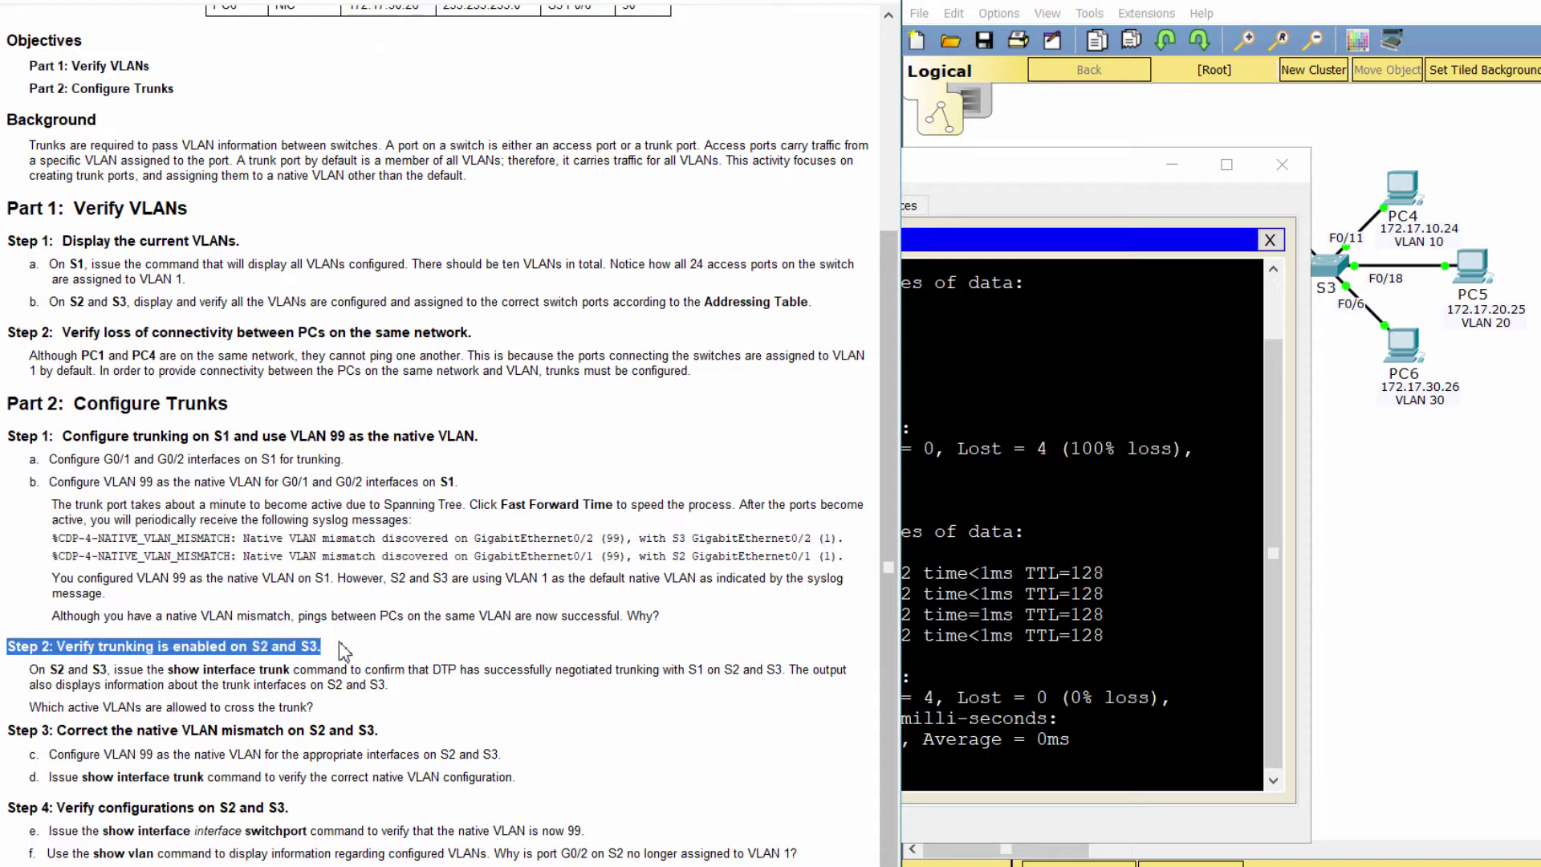
click(350, 660)
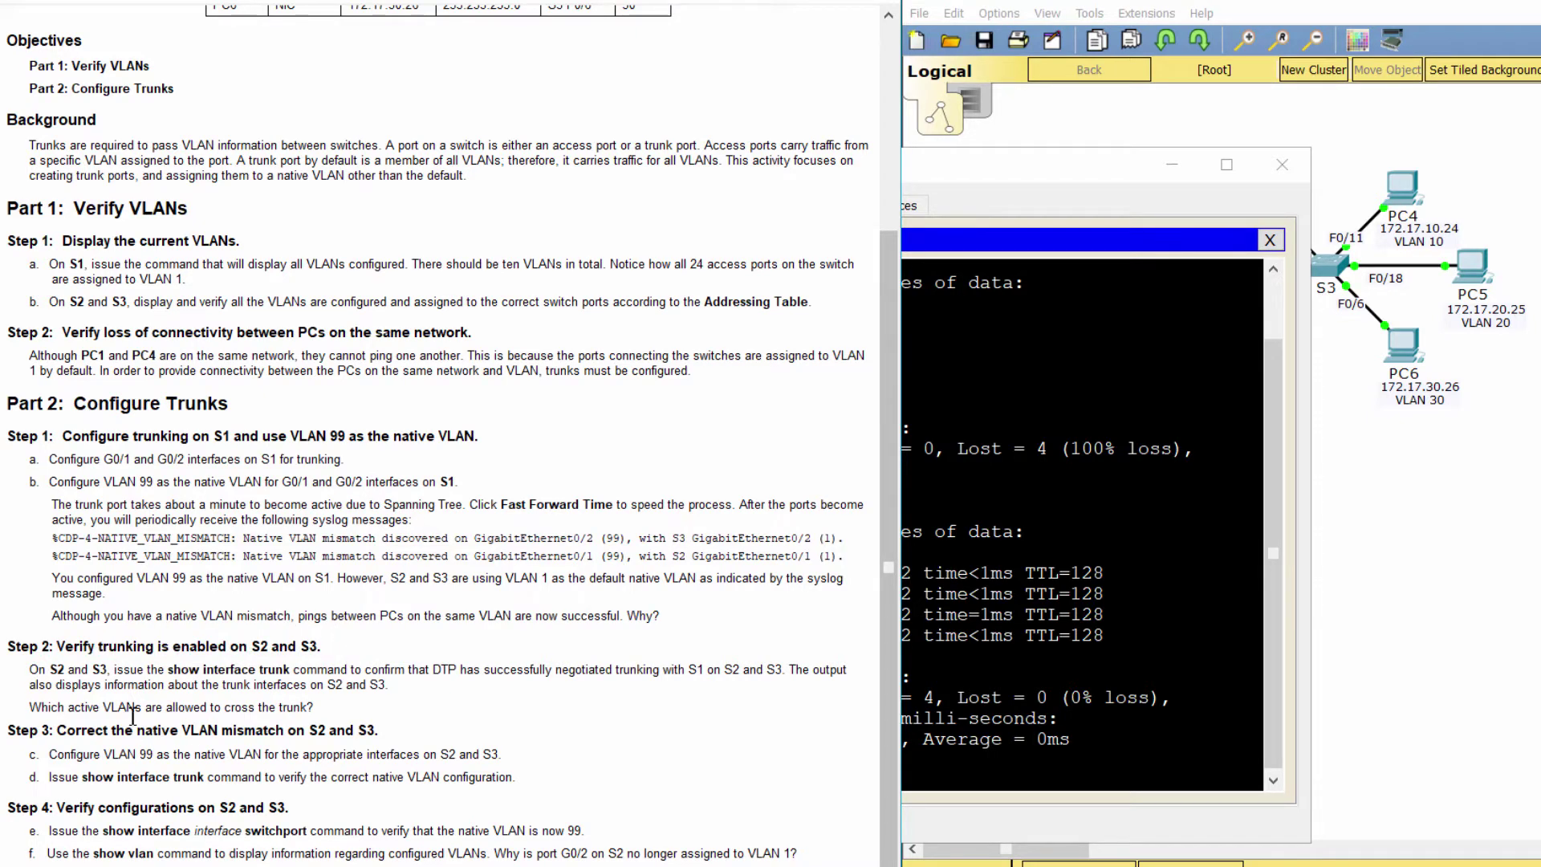
drag(23, 677, 414, 675)
triple_click(414, 676)
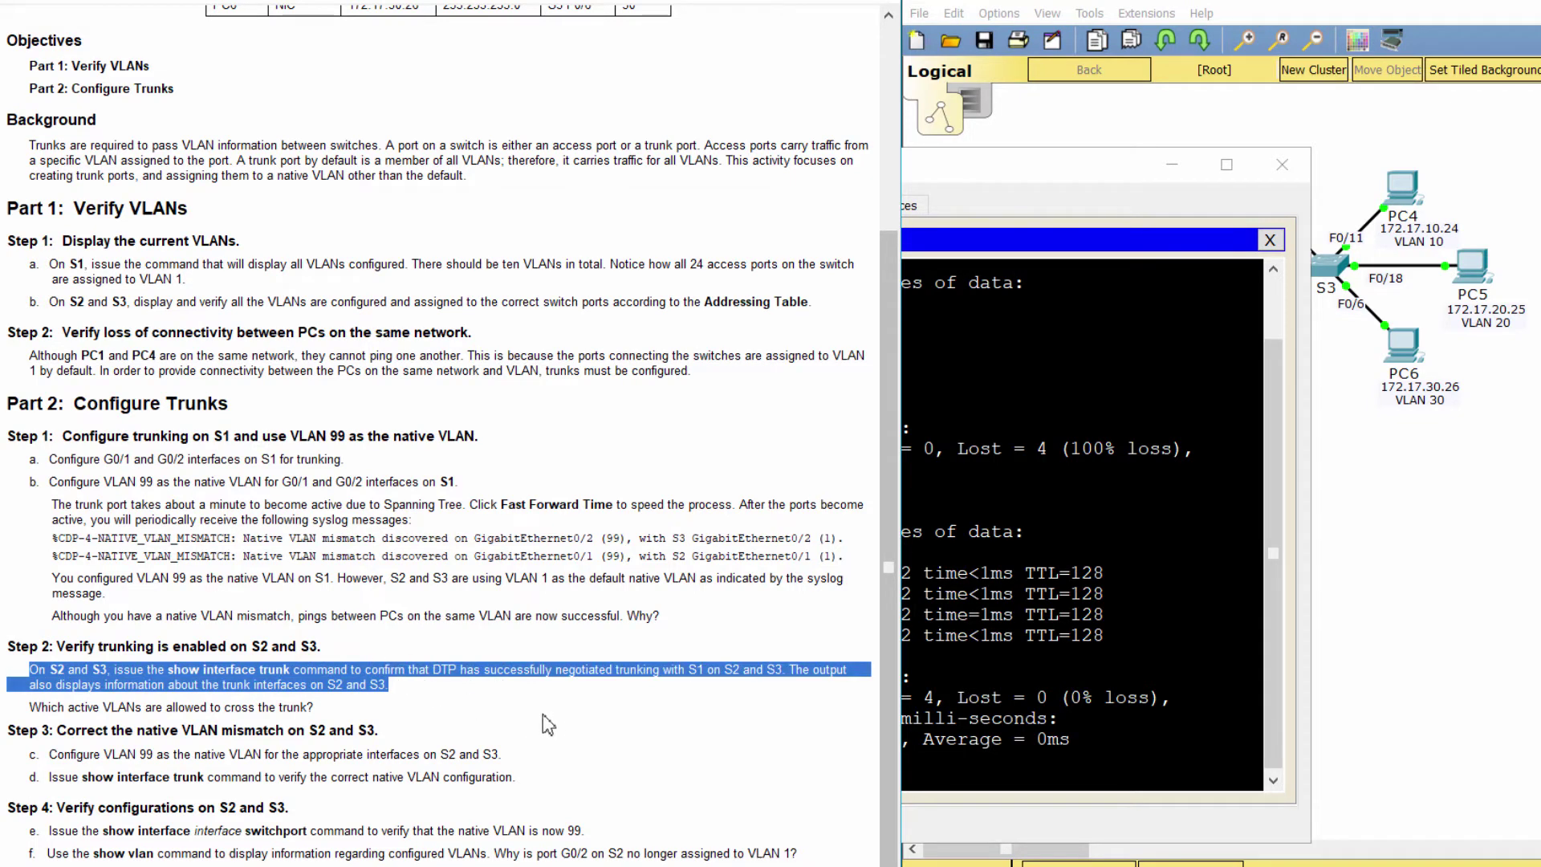
click(1406, 549)
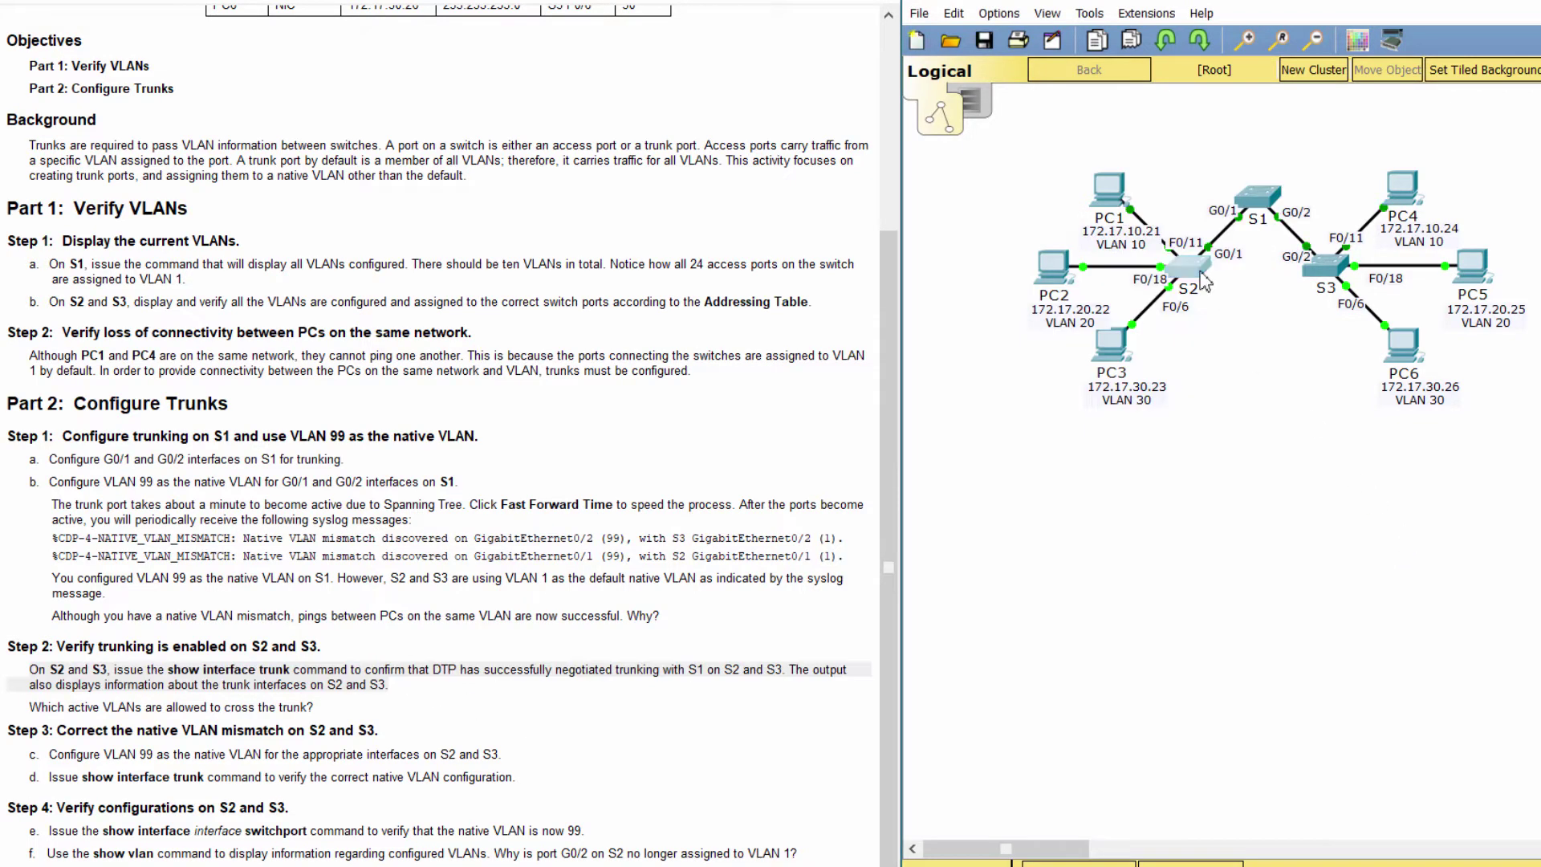
- Run show interface trunk on S2, noting native VLAN 1 on Gig0/1 and the active VLANs
click(1128, 210)
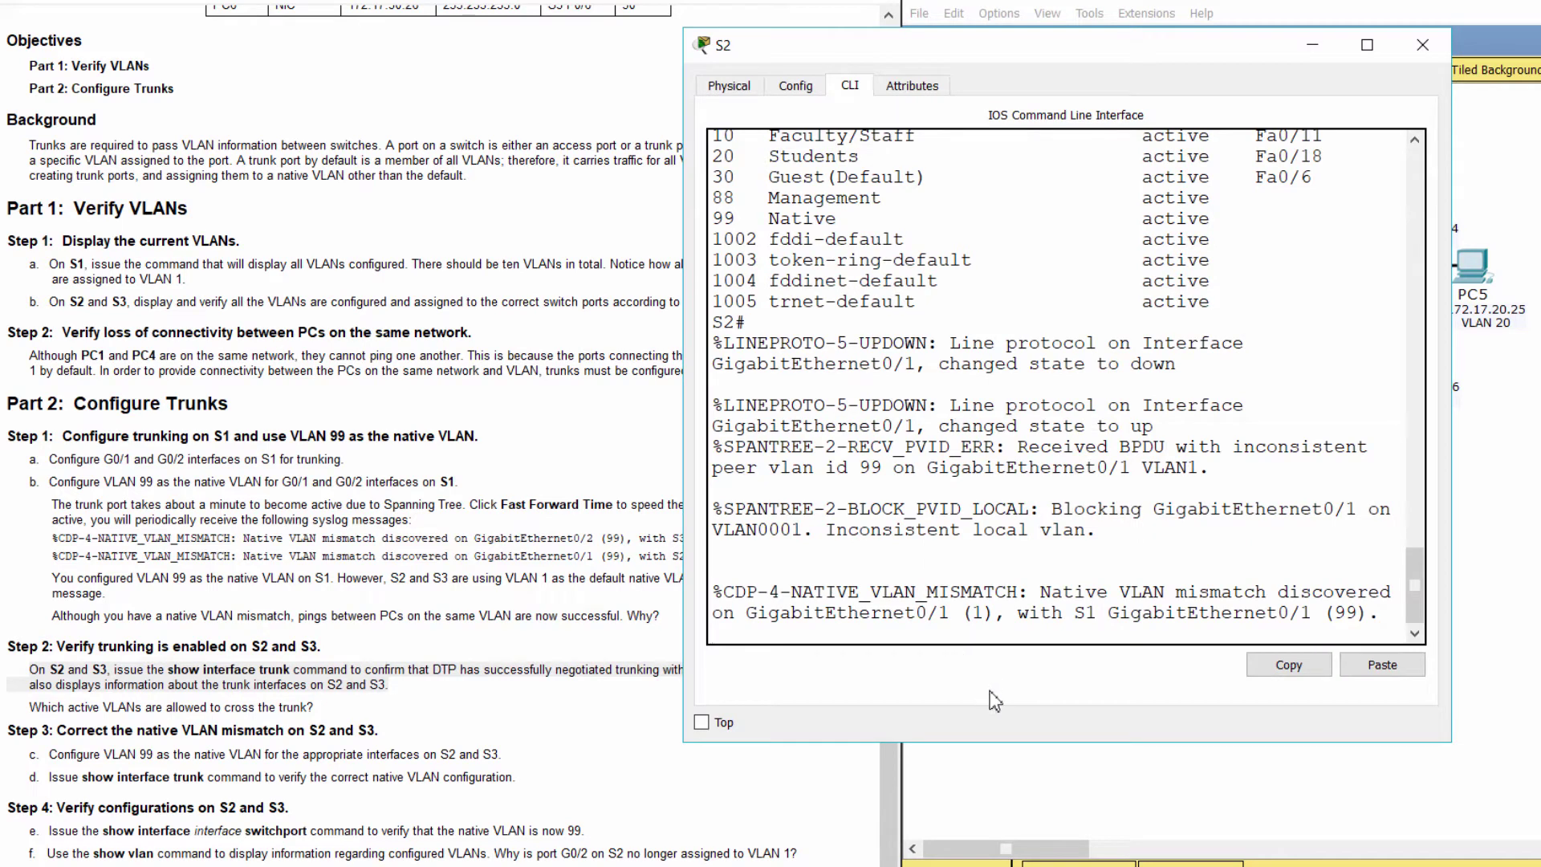
key(Return)
text(show)
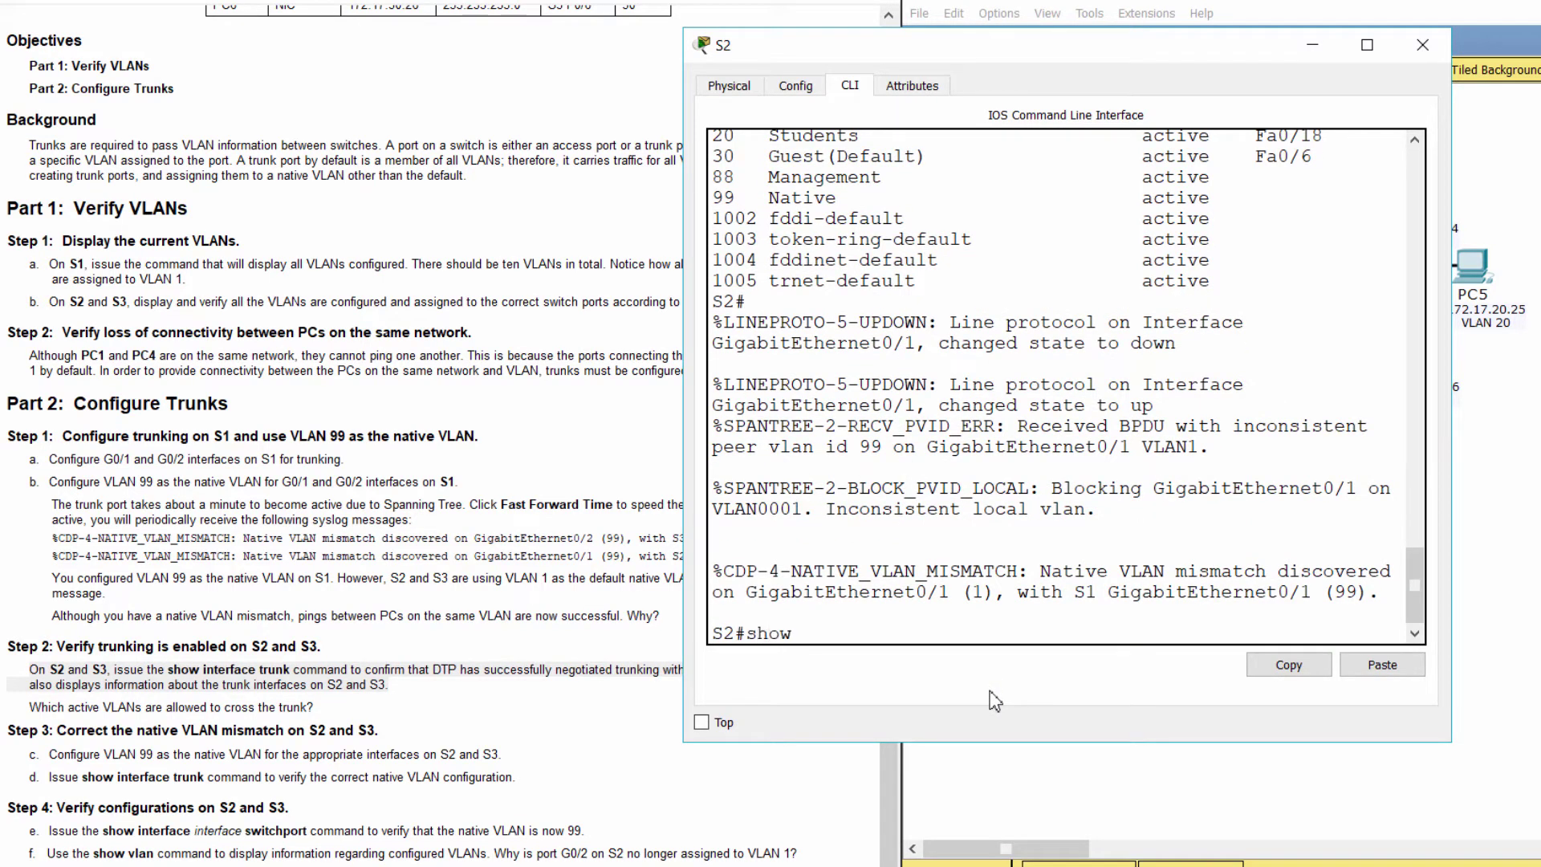
text( interface trun)
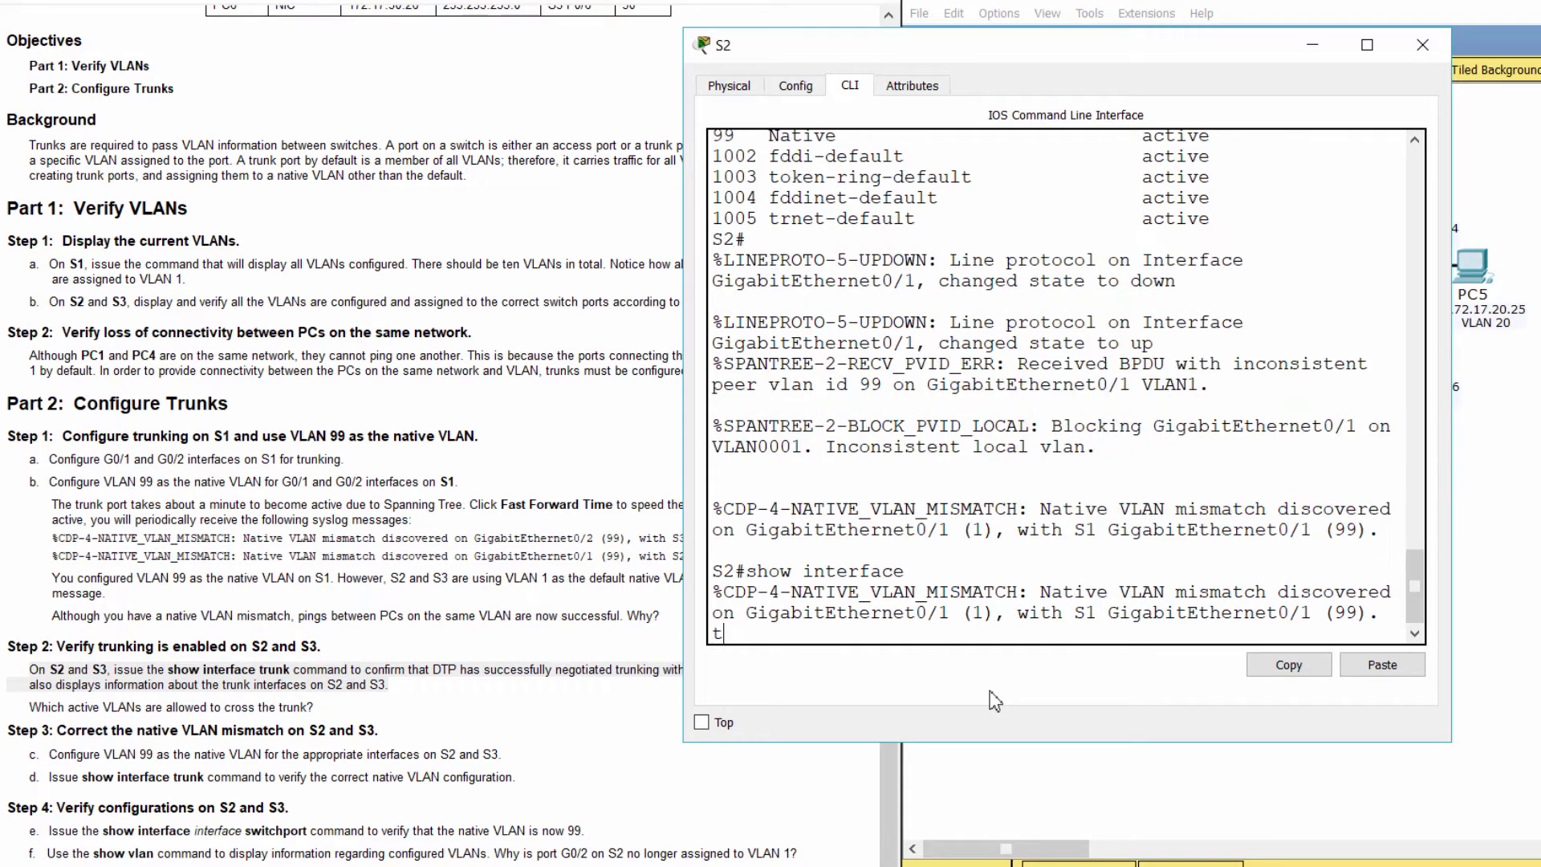
text(k)
key(Return)
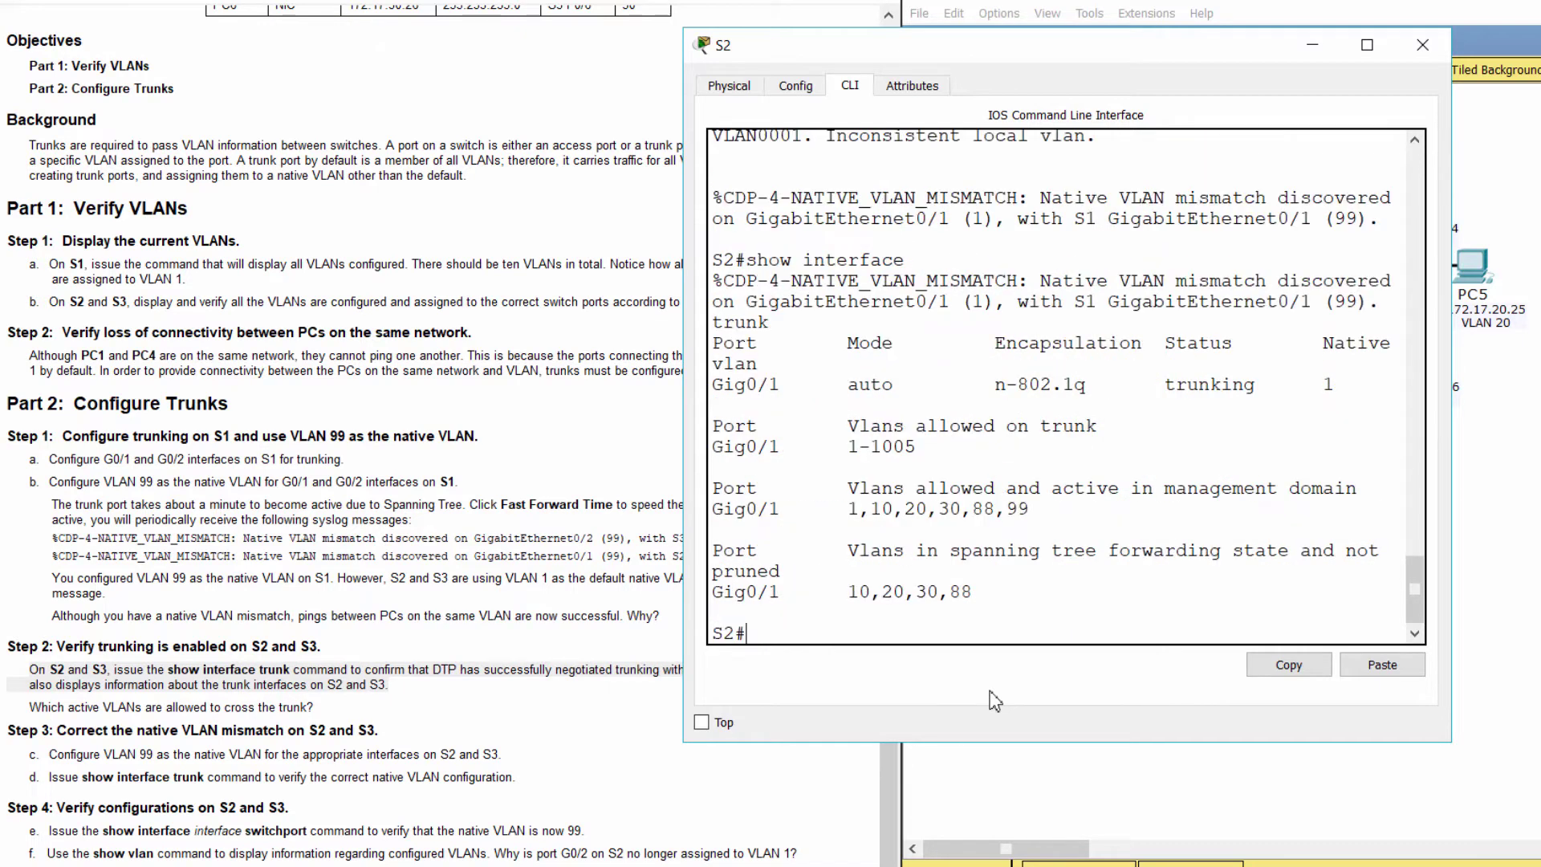
drag(1356, 352, 1336, 392)
double_click(1330, 386)
click(1242, 473)
drag(851, 514, 1032, 513)
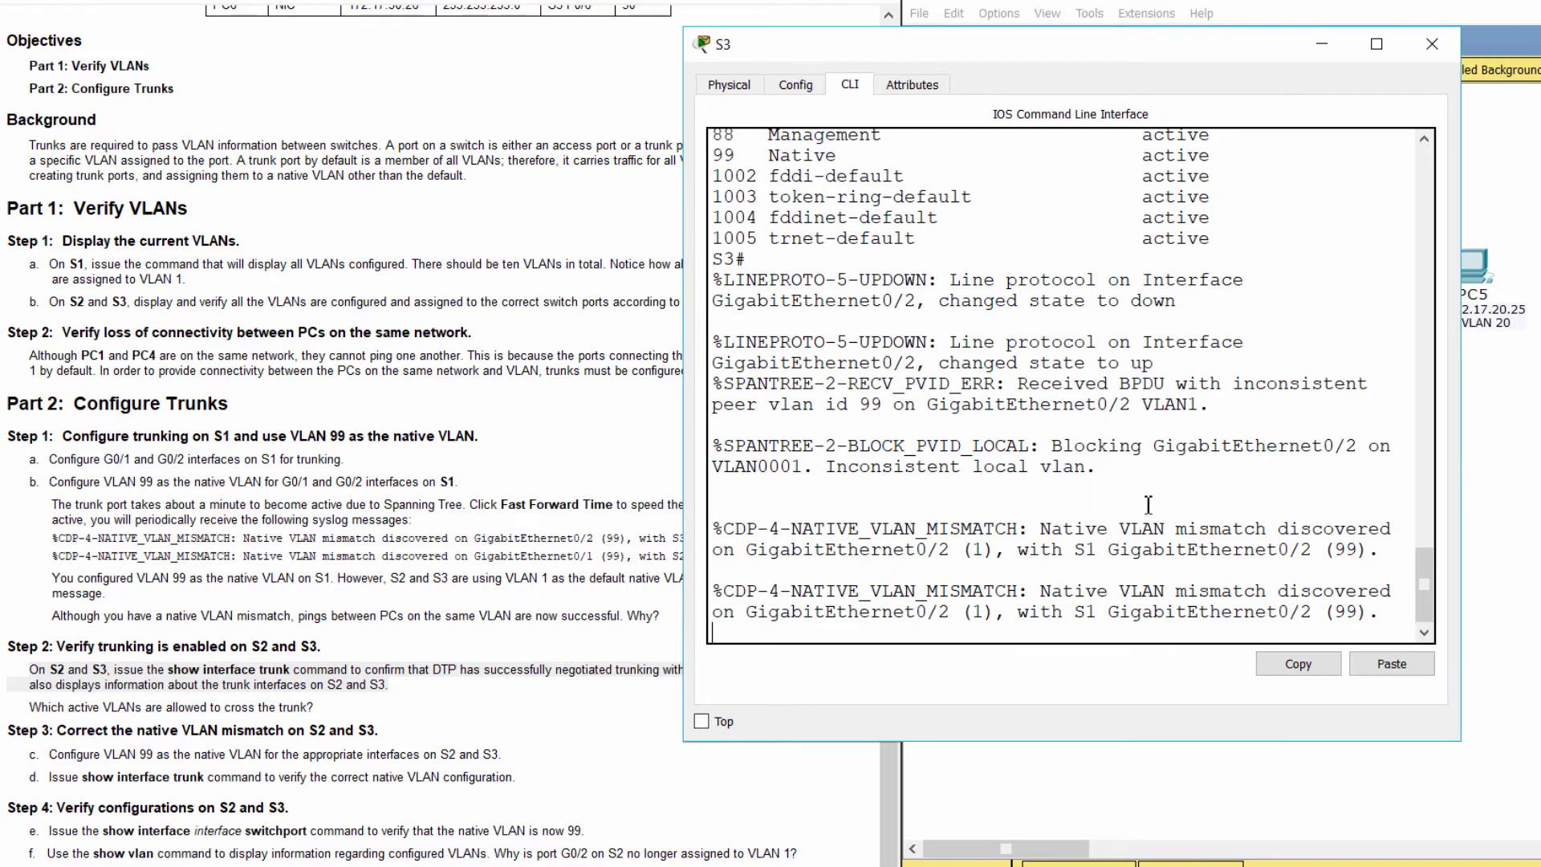
- Run show interface trunk on S3, noting native VLAN 1 on Gig0/2 and VLANs 10,20,30,88
key(Return)
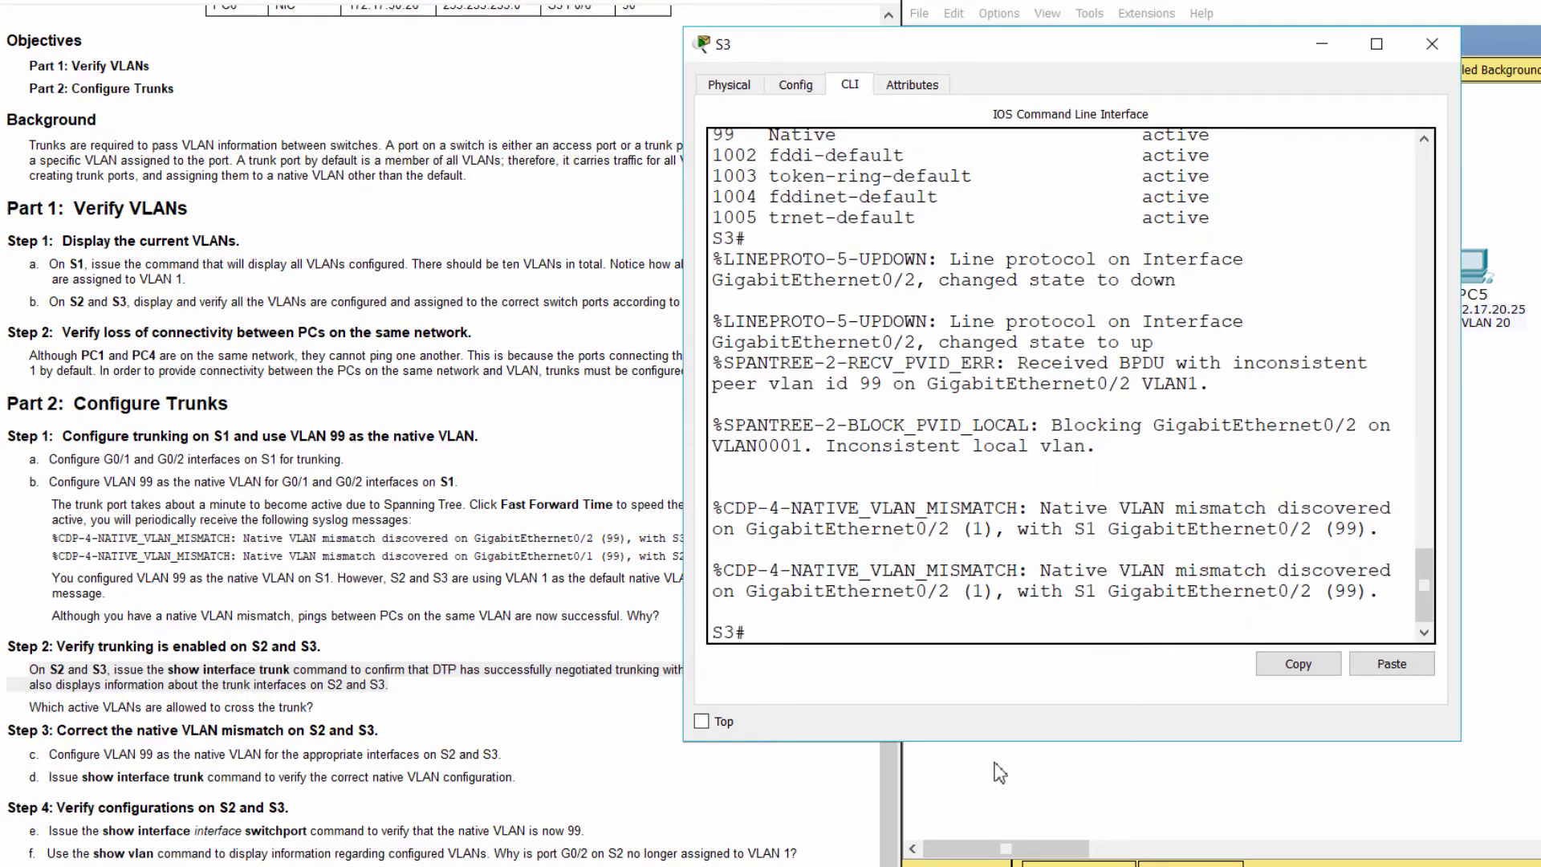
text(show interface trunk)
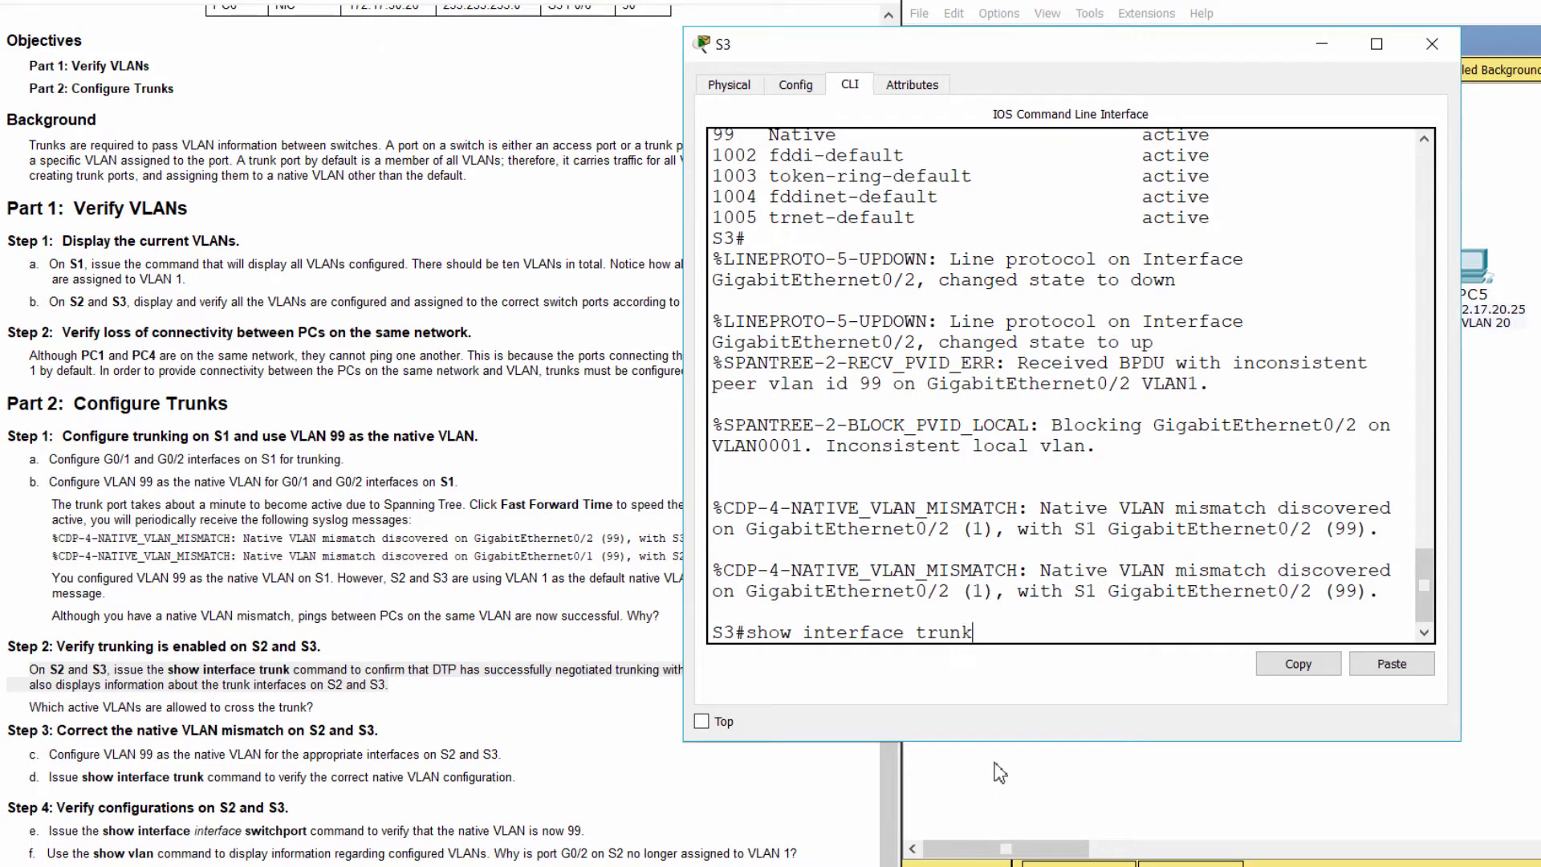
key(Return)
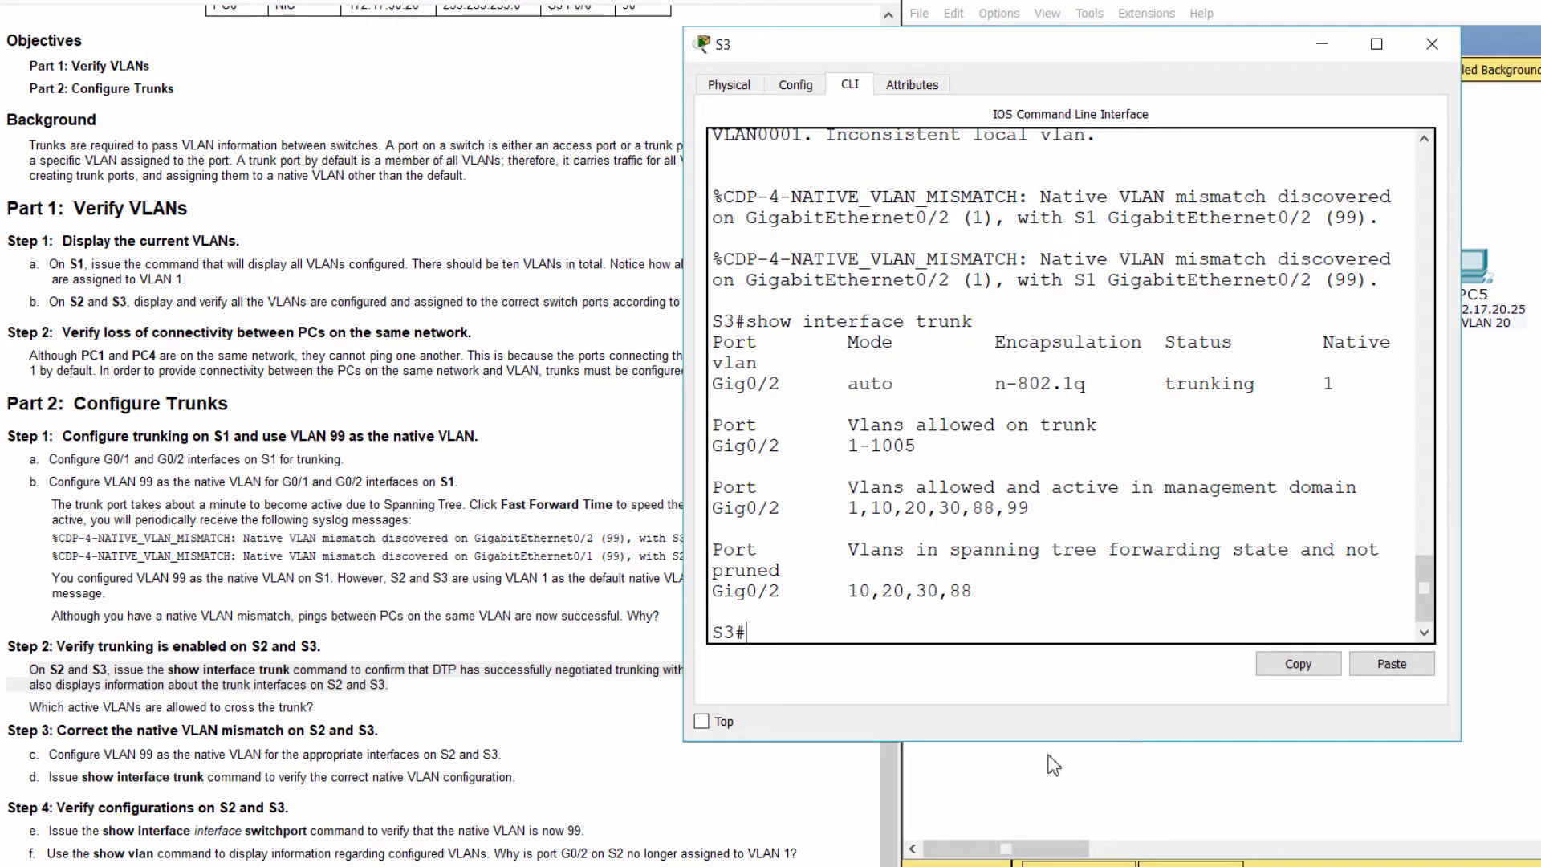
drag(1323, 384, 1355, 384)
drag(849, 507, 1067, 503)
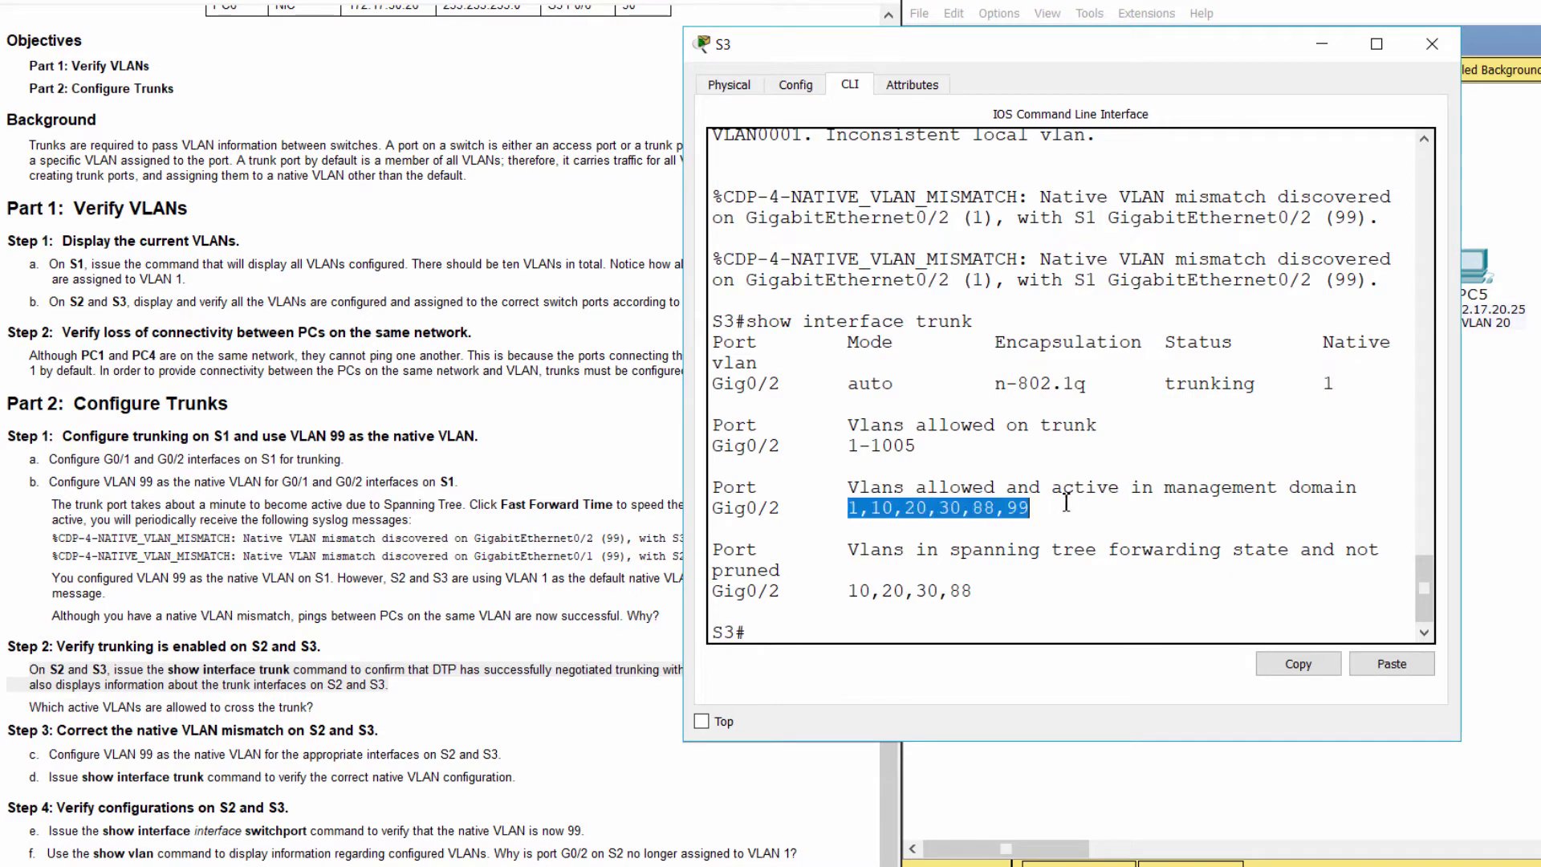
click(1067, 553)
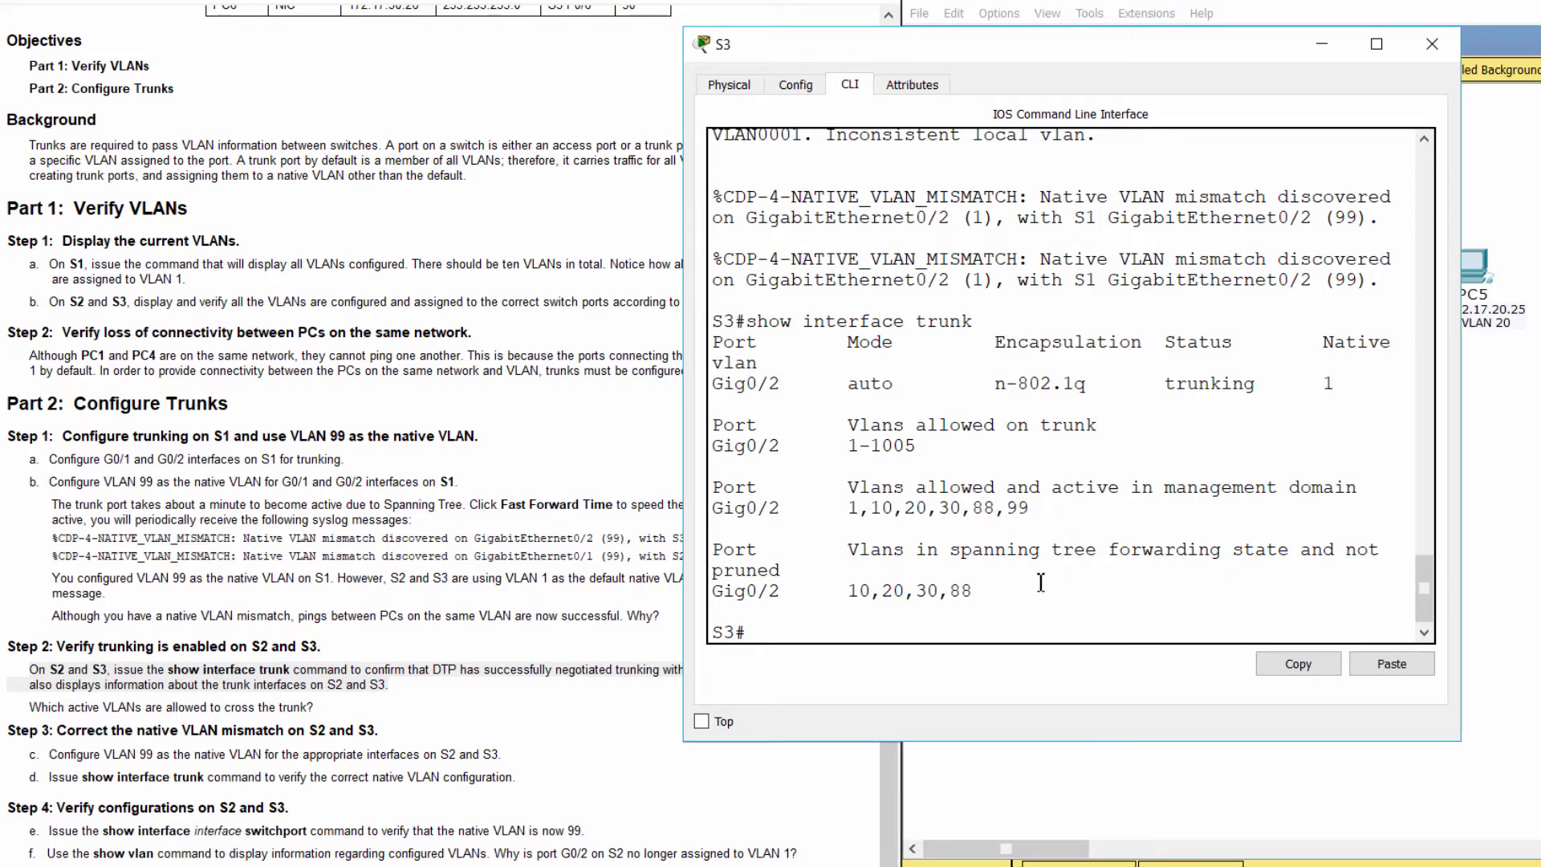
- Read the active-VLAN question and the Step 3 tasks c and d in the lab instructions
click(42, 708)
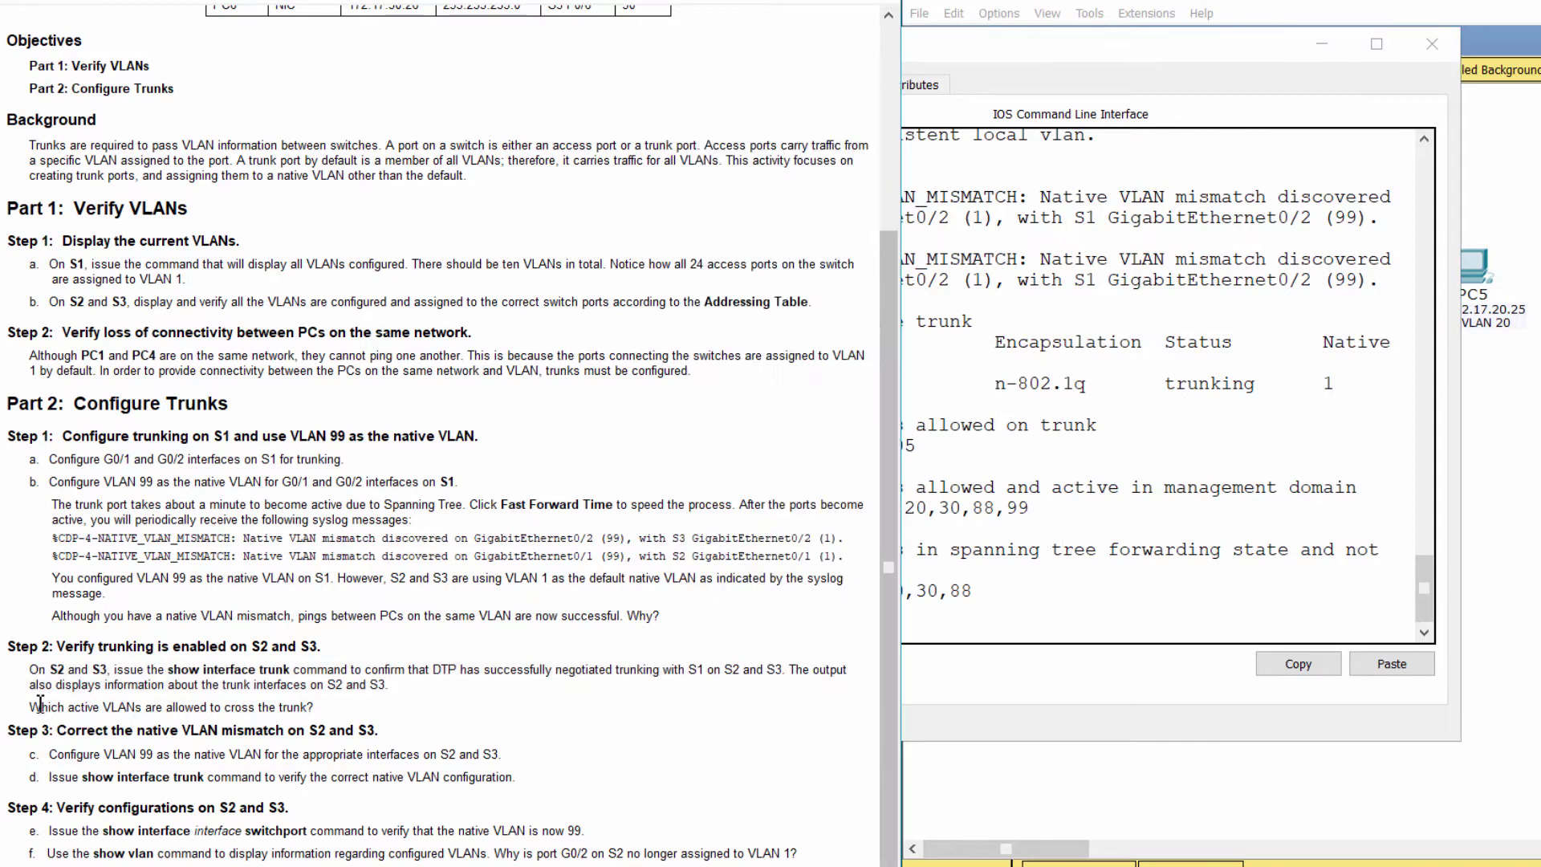
drag(30, 707, 323, 708)
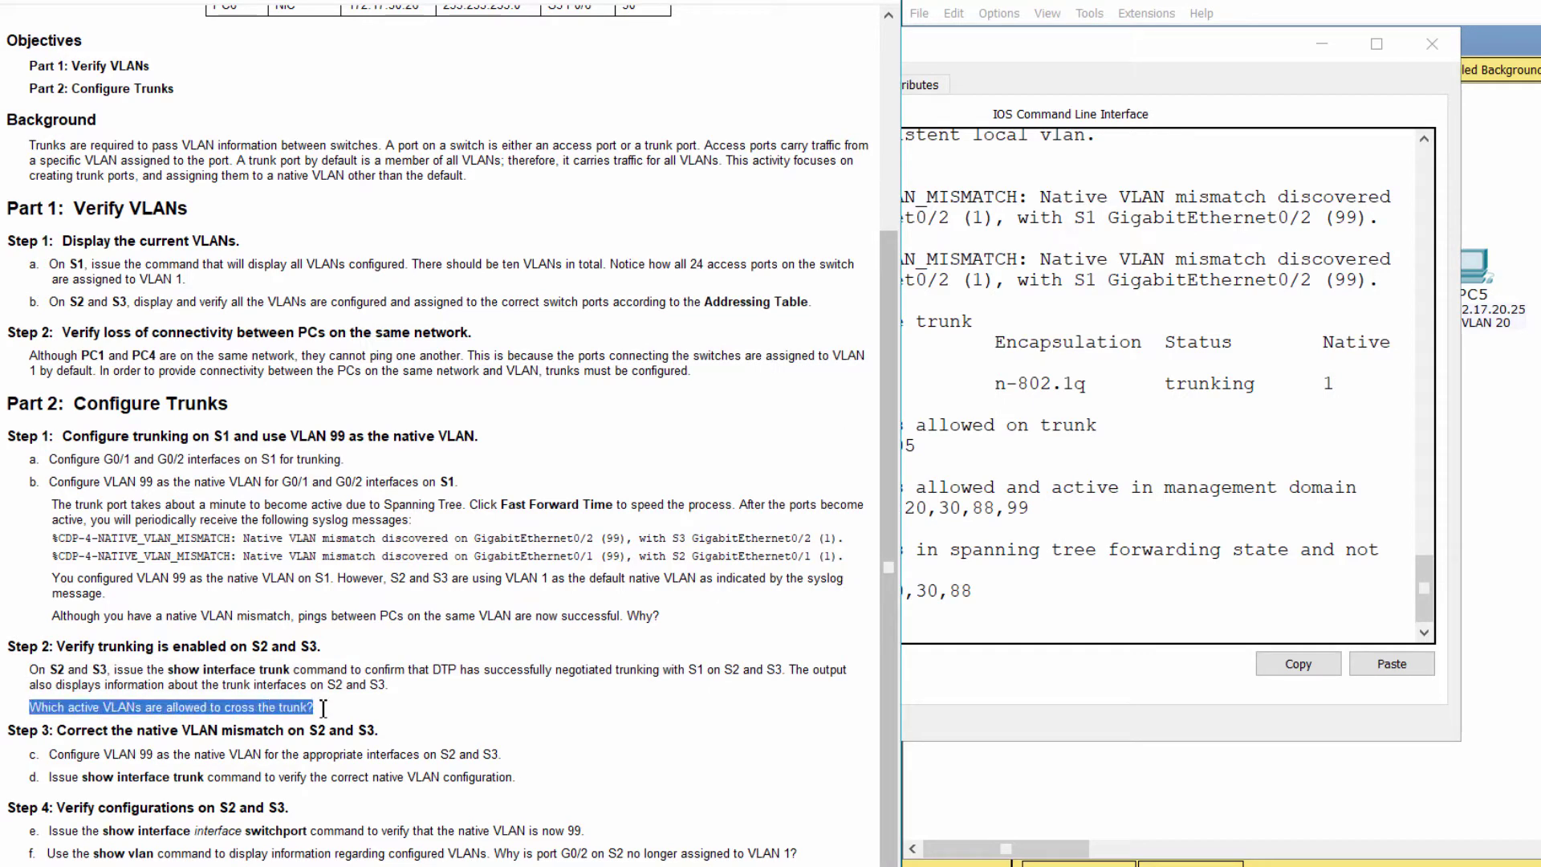
drag(1320, 378, 1333, 384)
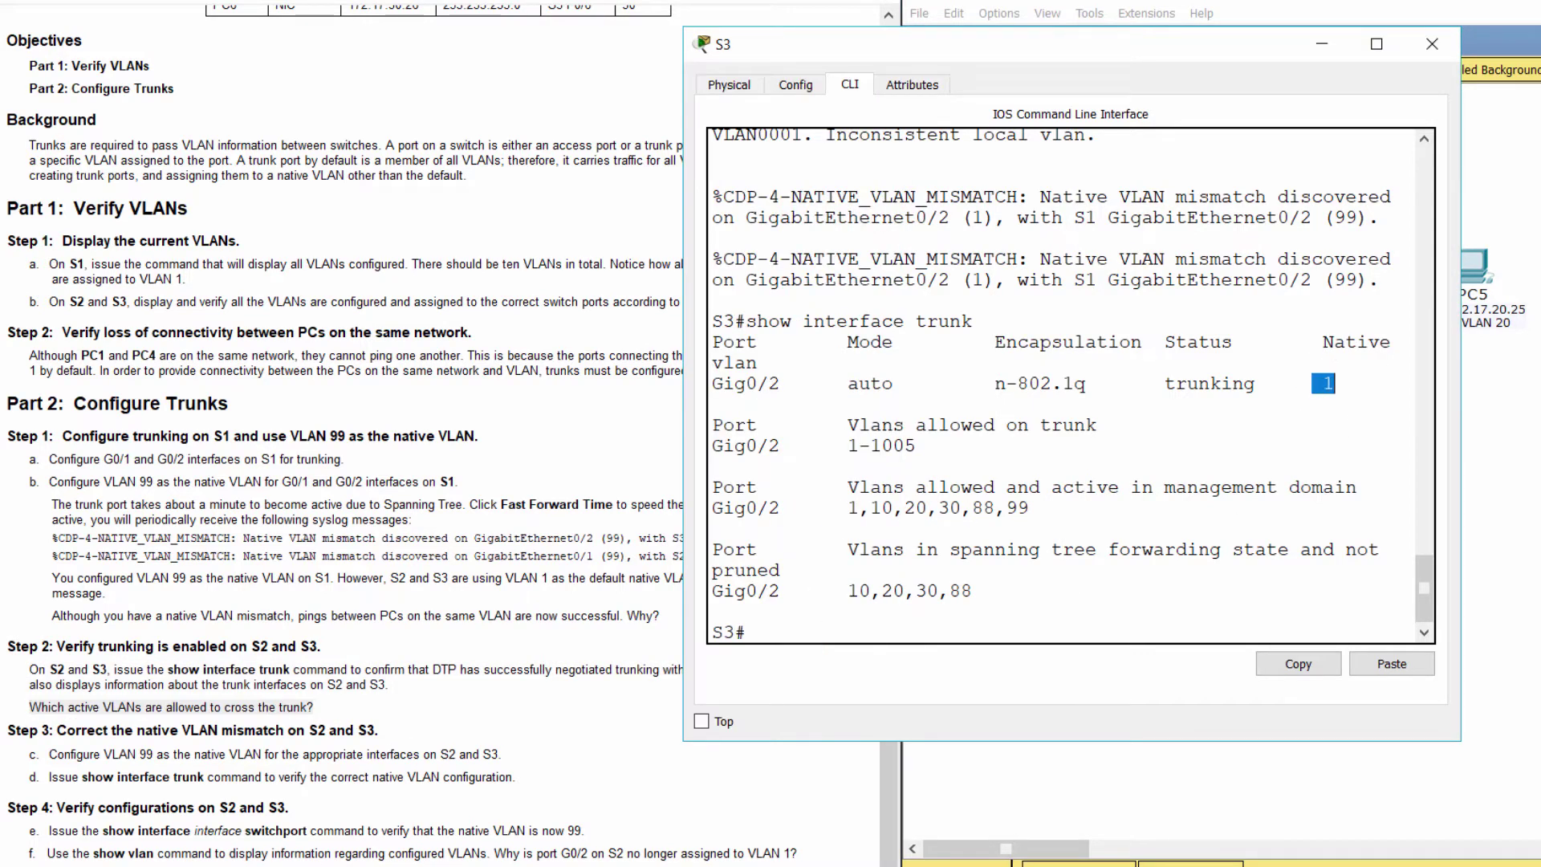
click(174, 802)
drag(8, 729, 375, 731)
click(406, 757)
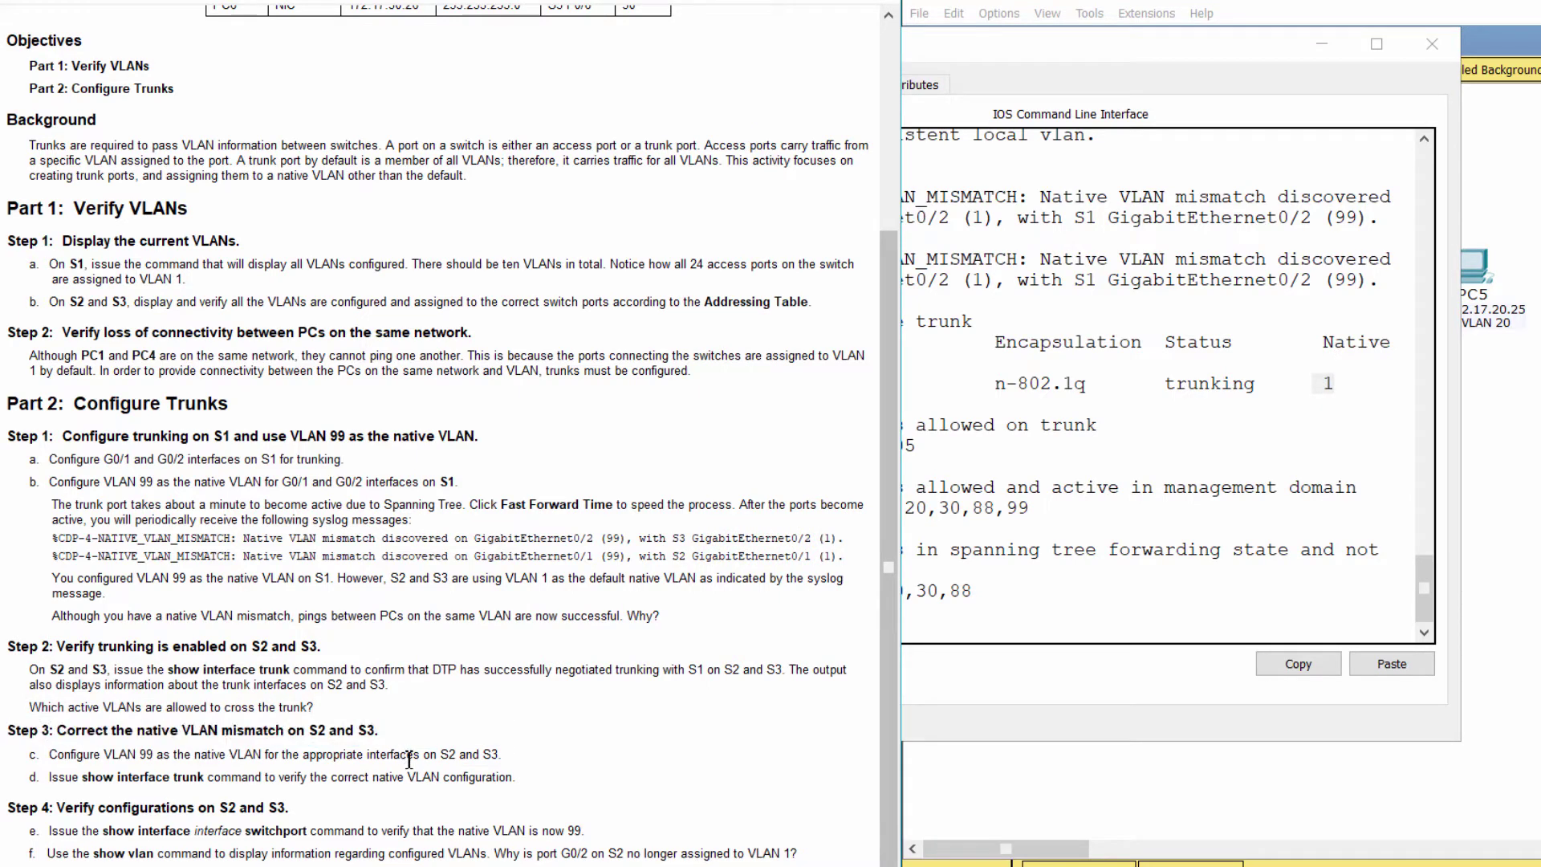
drag(27, 756, 559, 775)
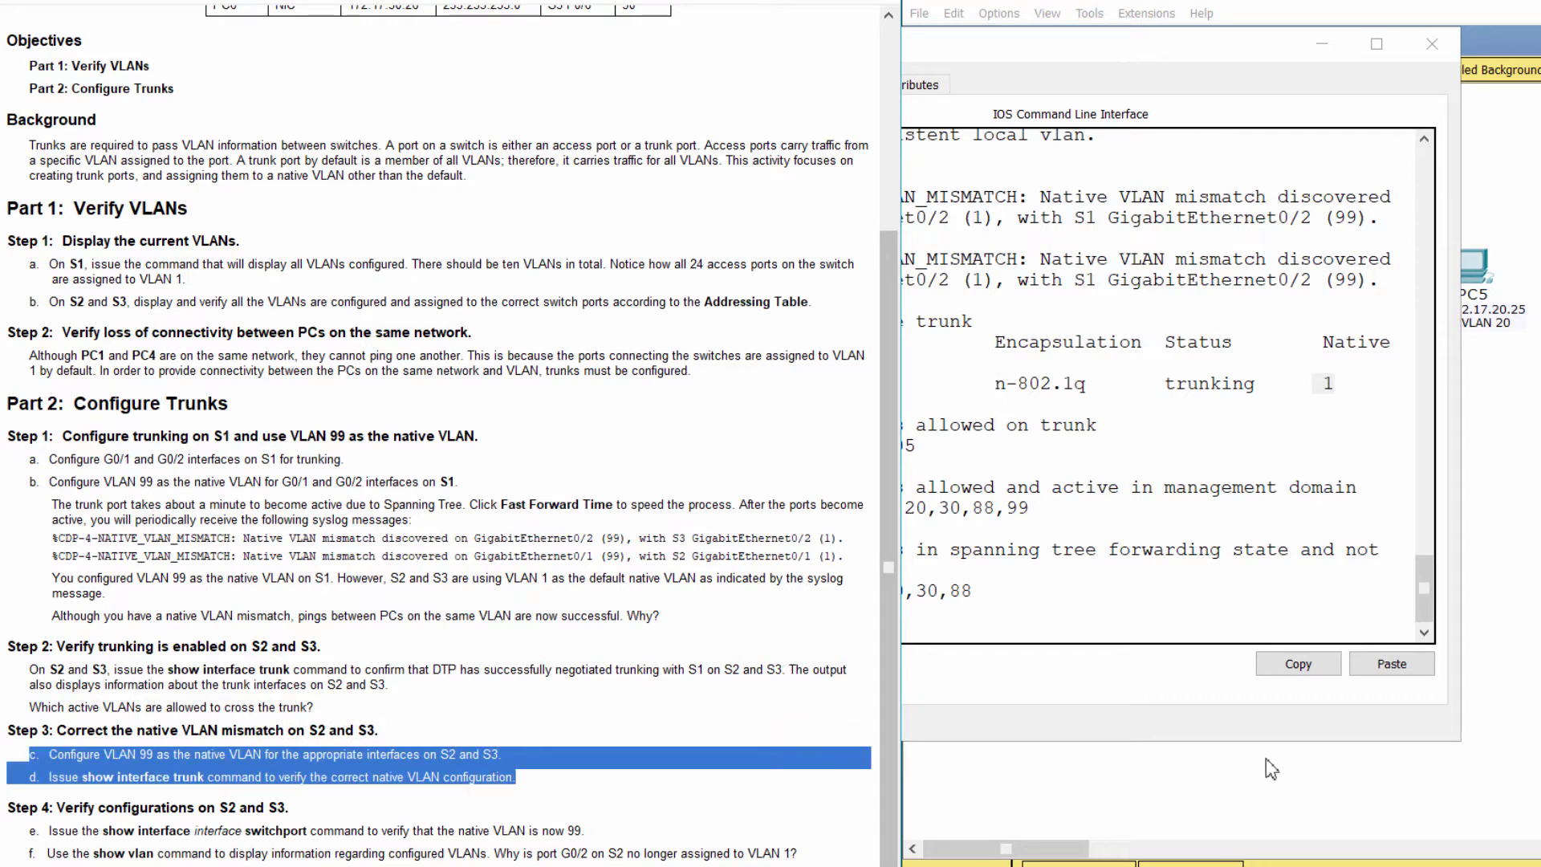
- On S2, set G0/1–2 to trunk mode with native VLAN 99
click(1237, 769)
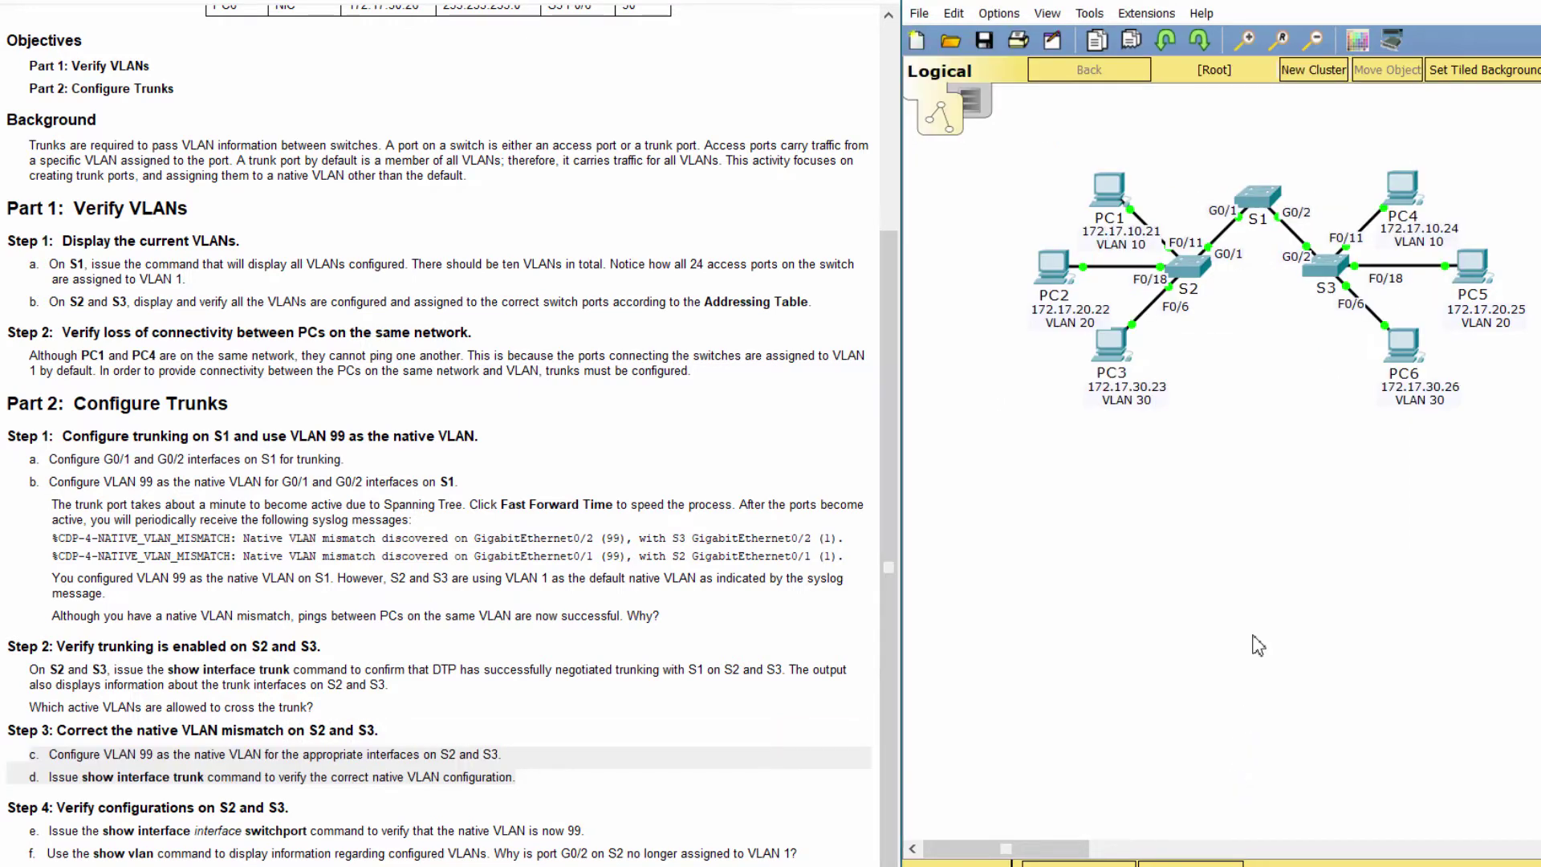
click(1196, 277)
double_click(939, 508)
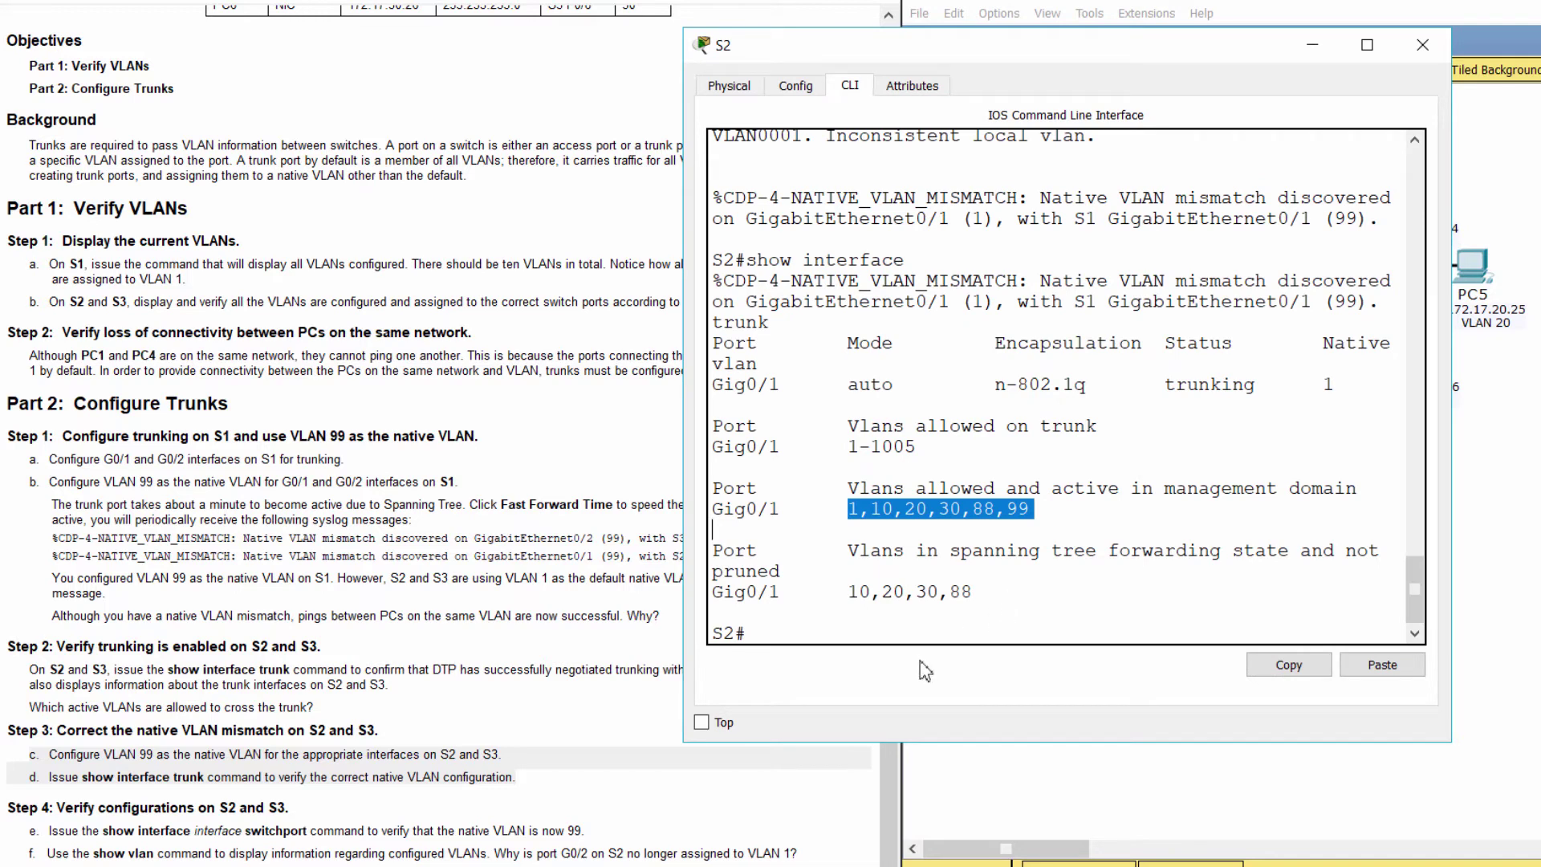
click(924, 635)
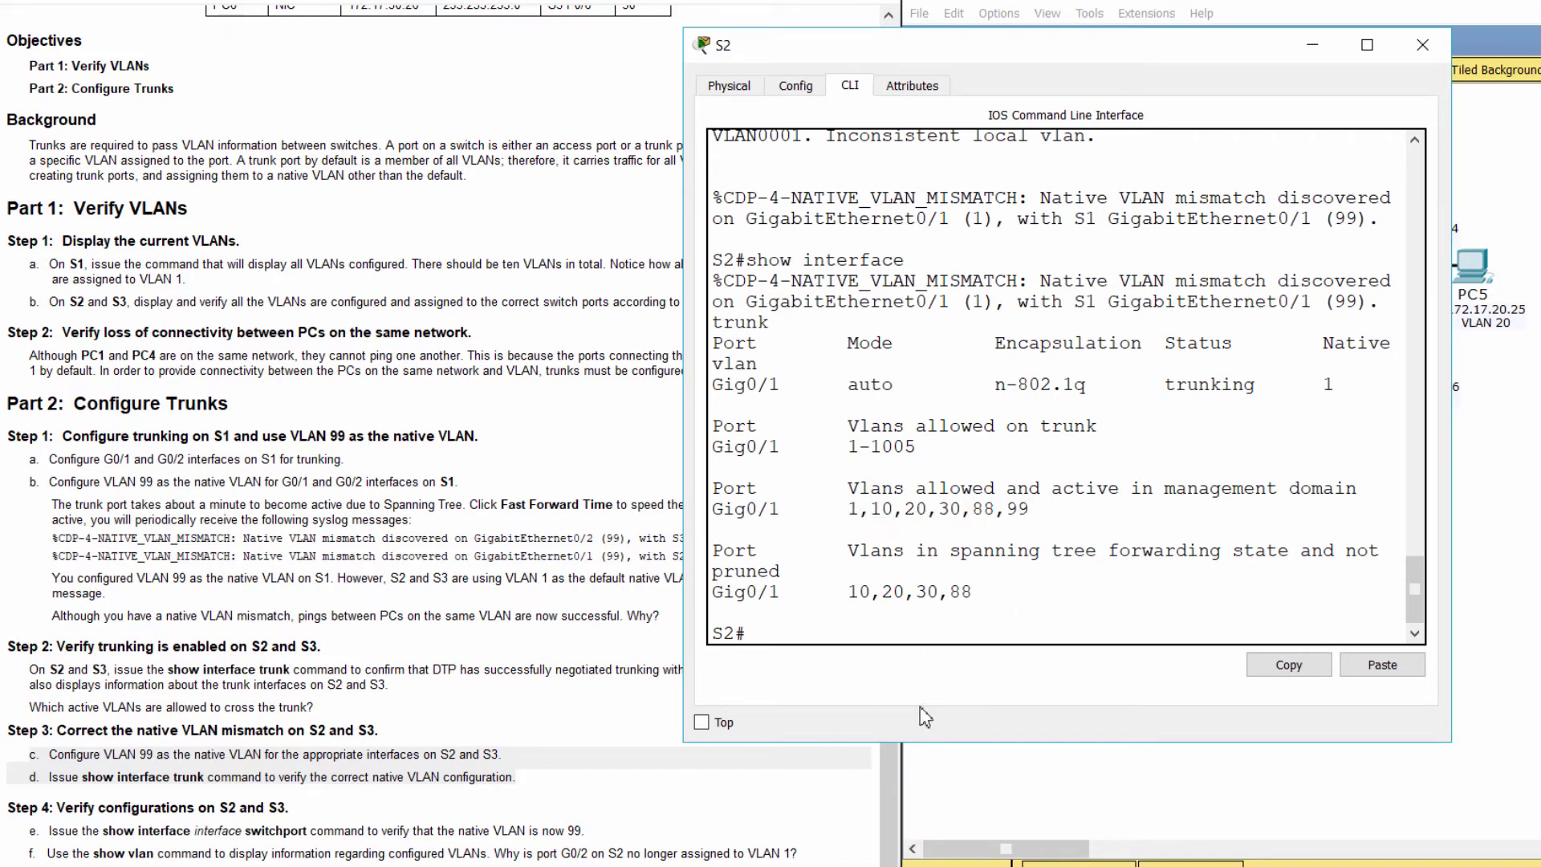
text(conf t)
key(Return)
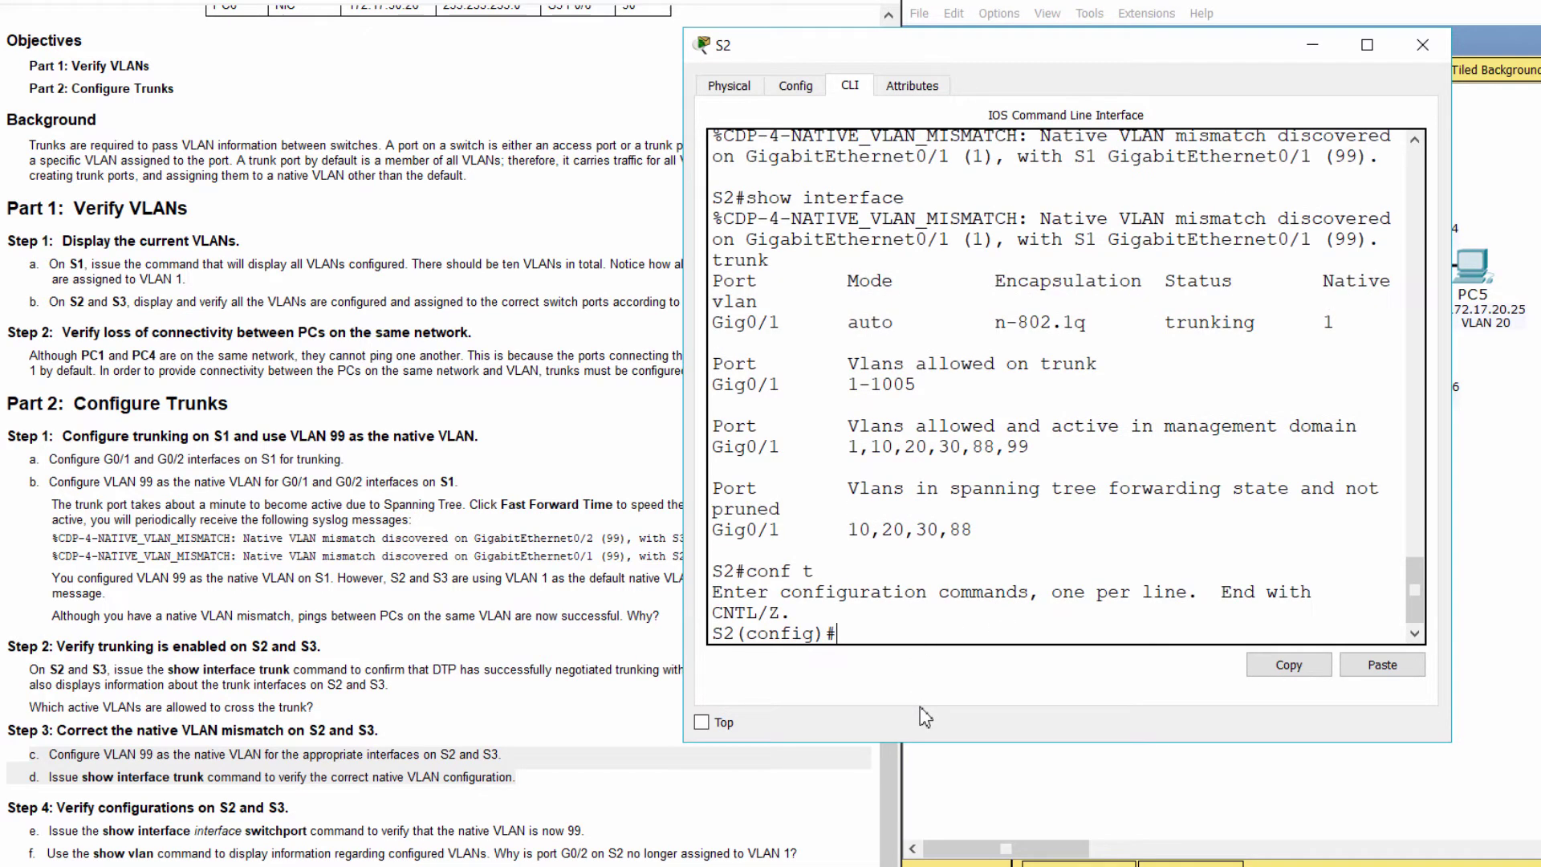
text(int range g0)
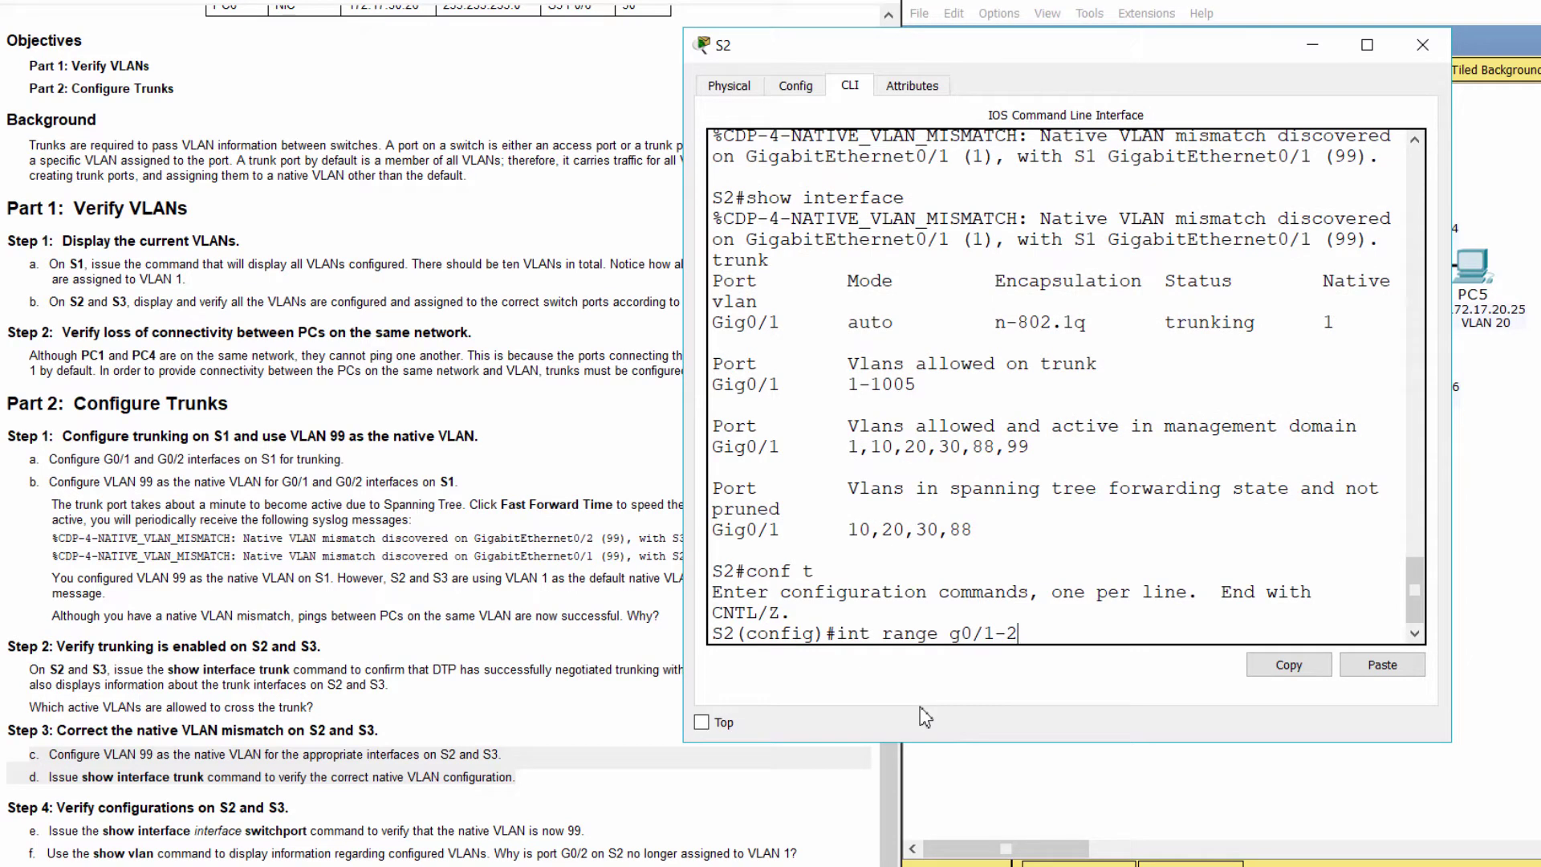
text(/1-2)
key(Return)
text(switchpo)
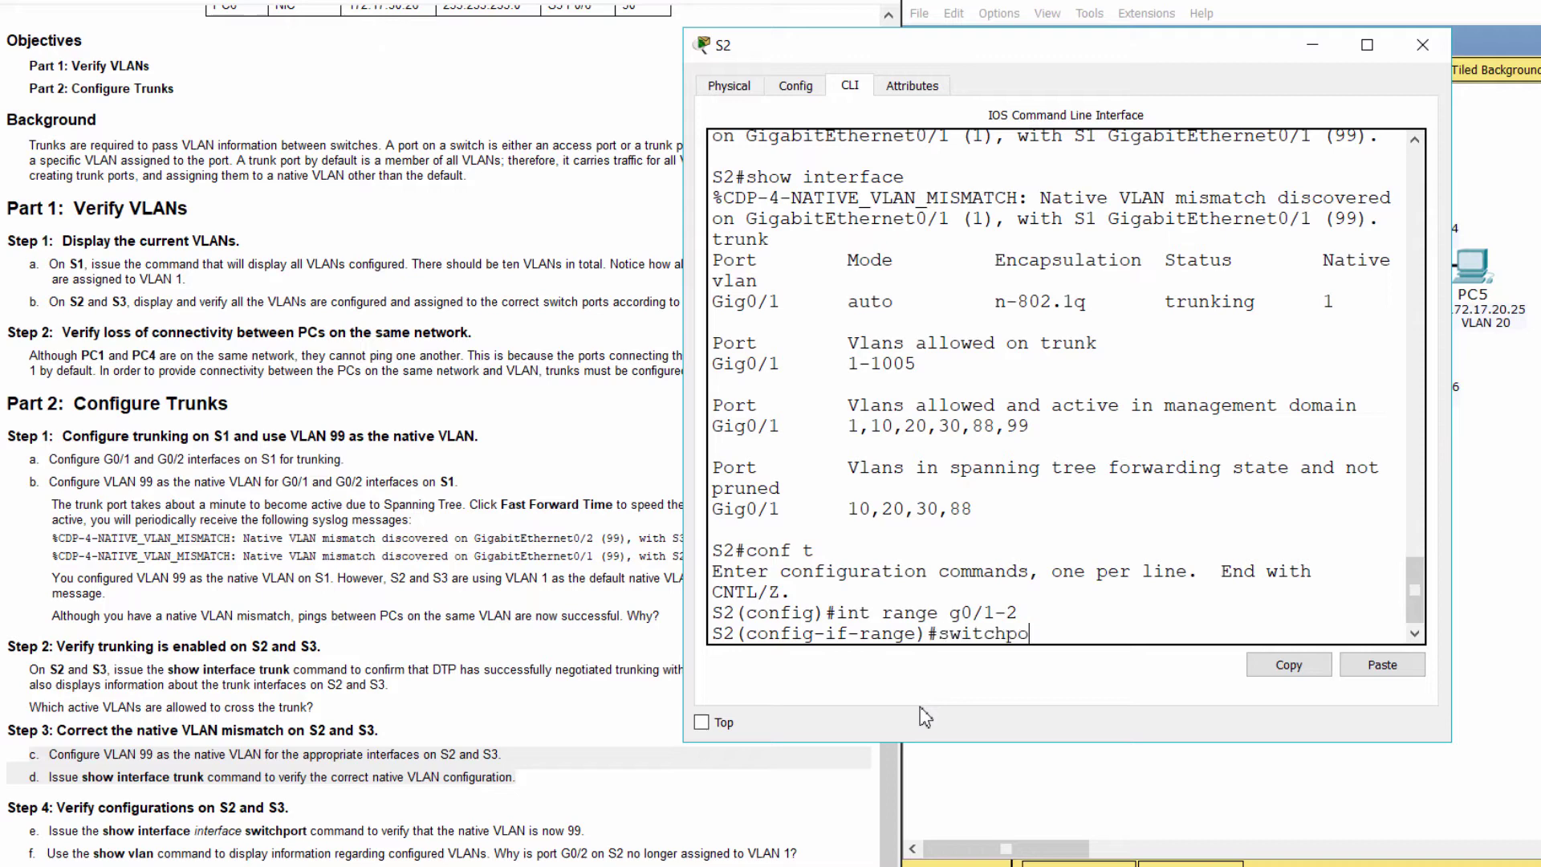
text(rt mode trunk)
key(Return)
key(Return)
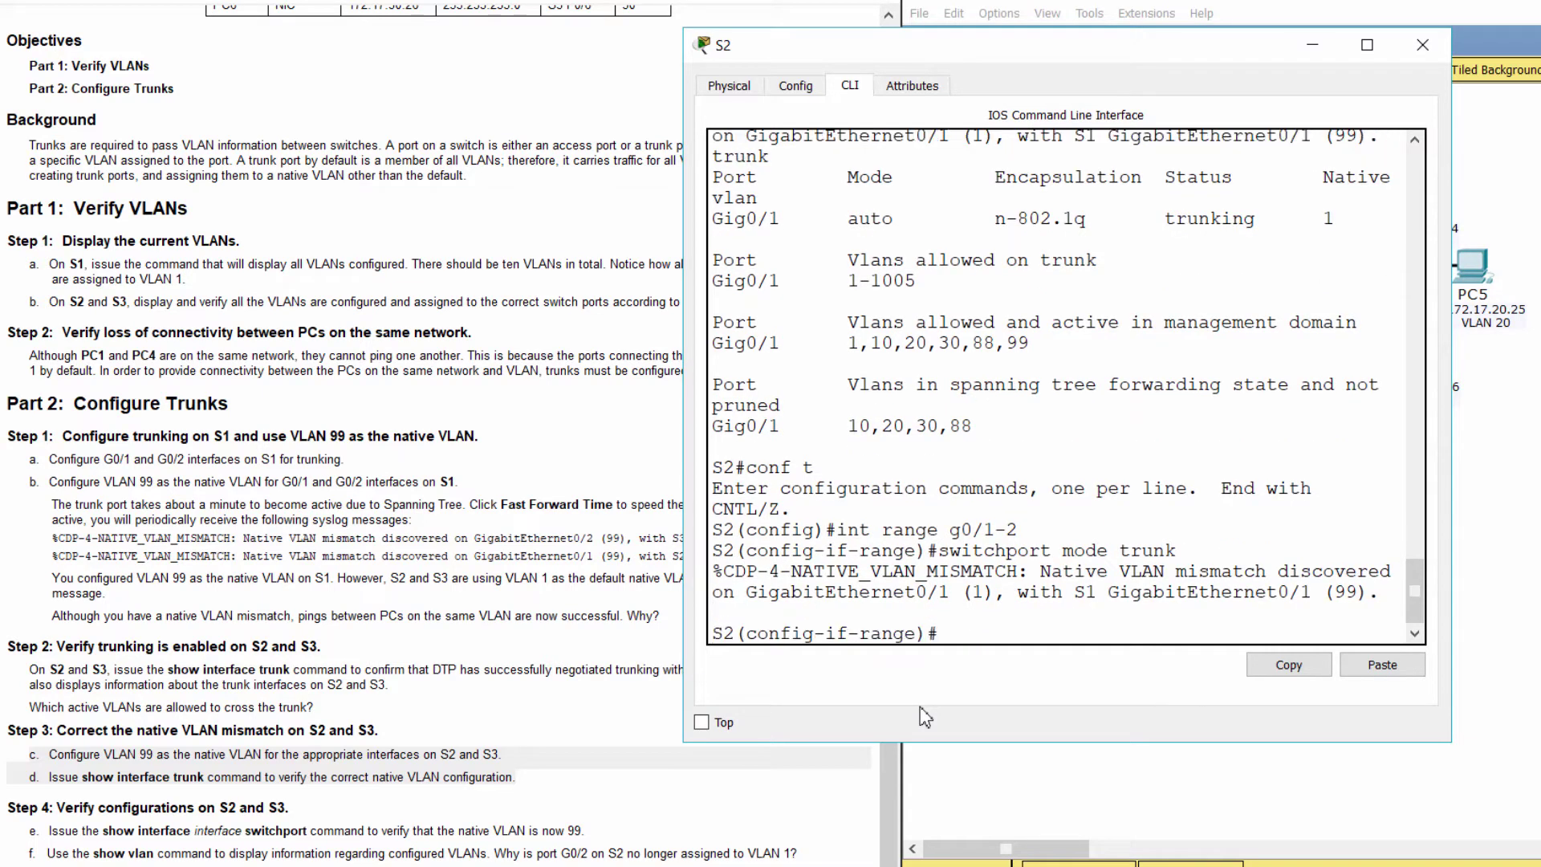
text(switchport tru)
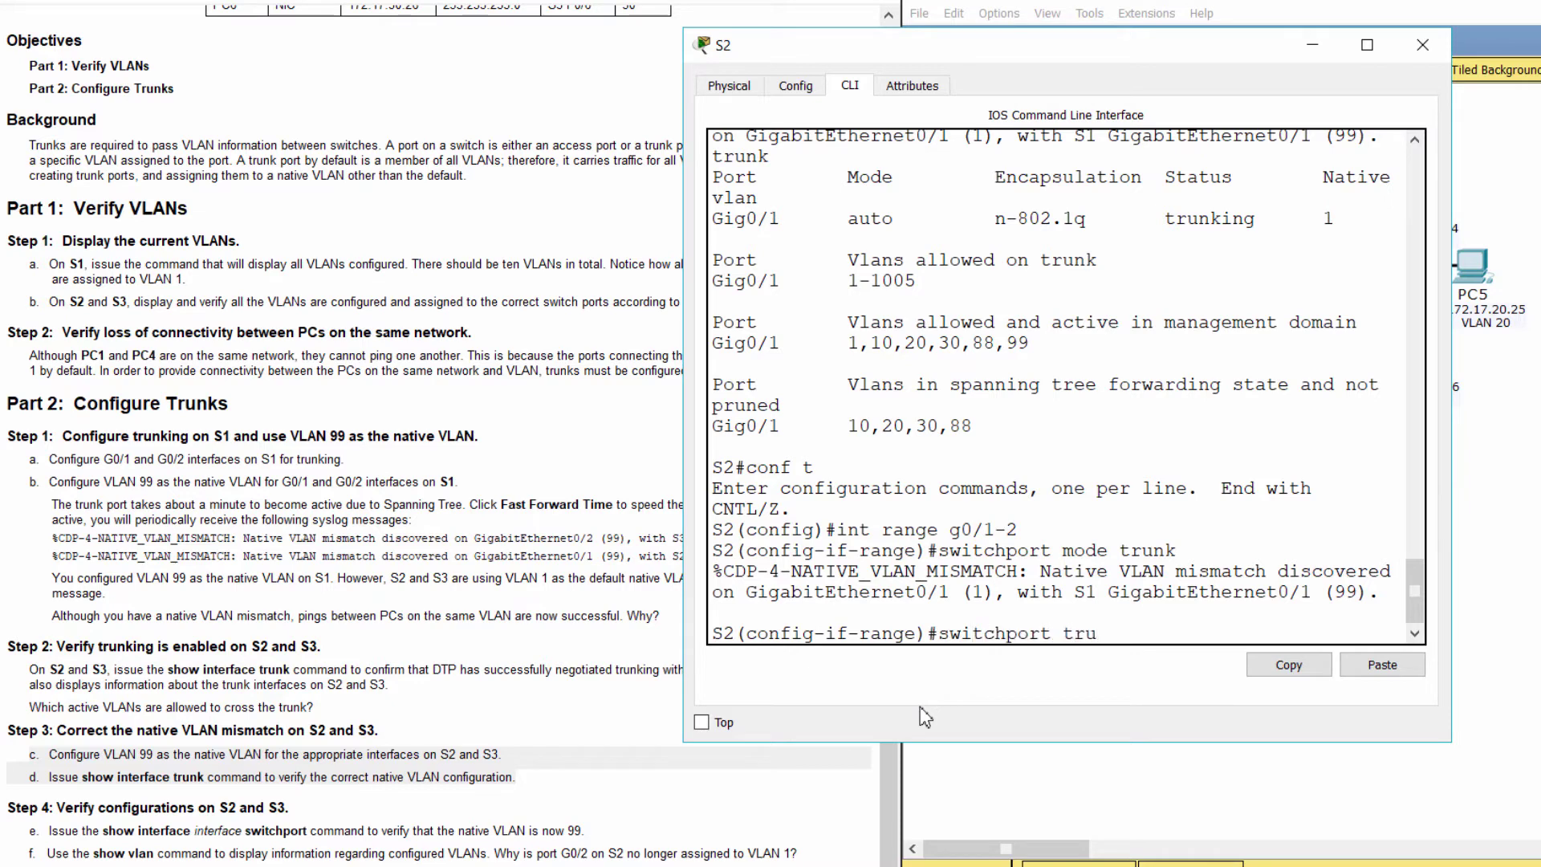
text(nk native vlan 99)
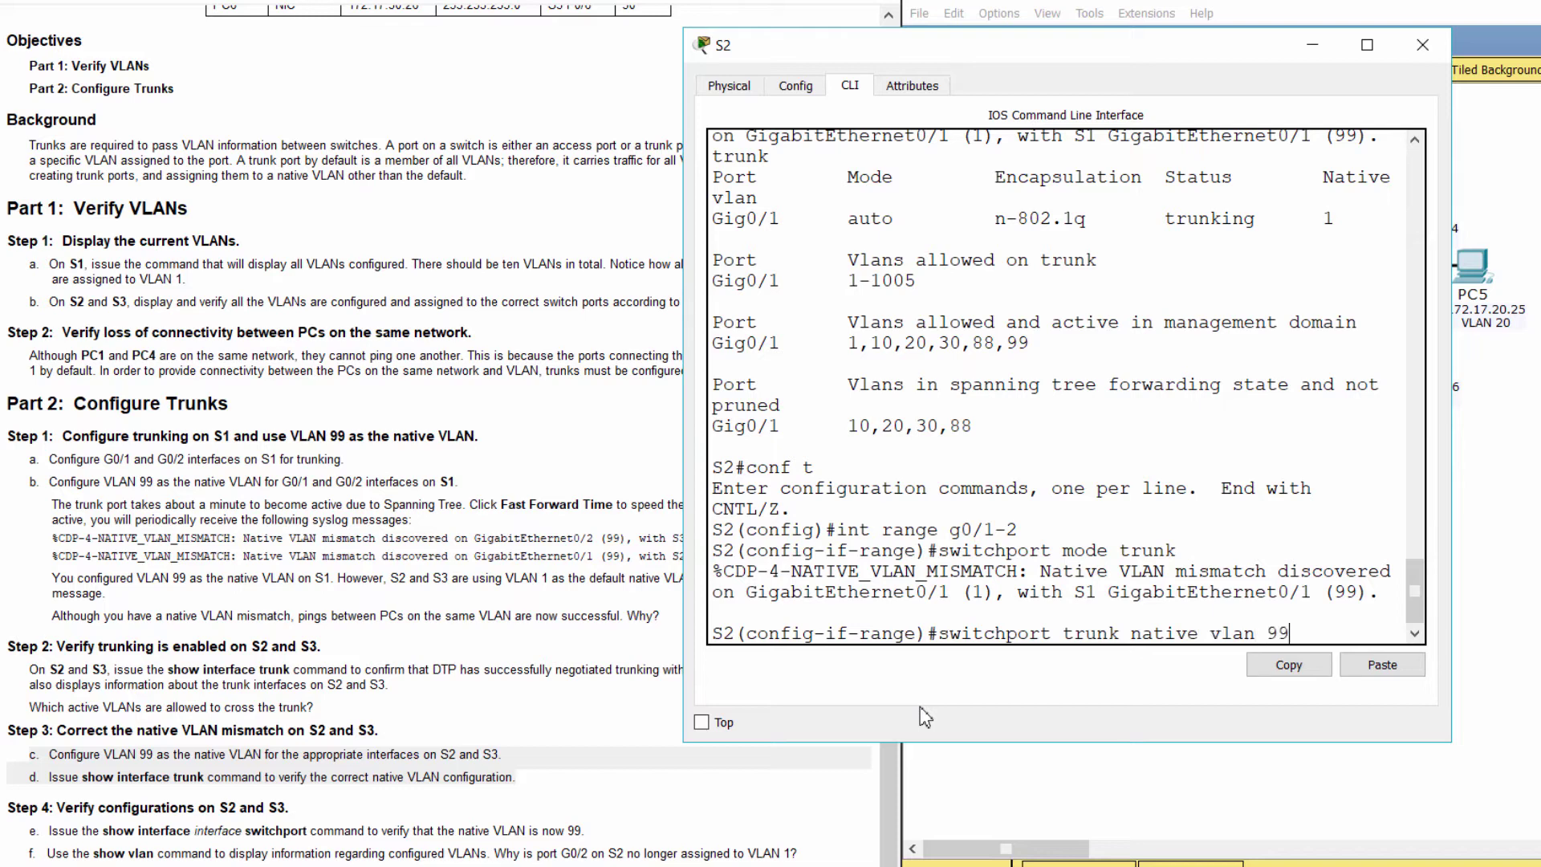
key(Return)
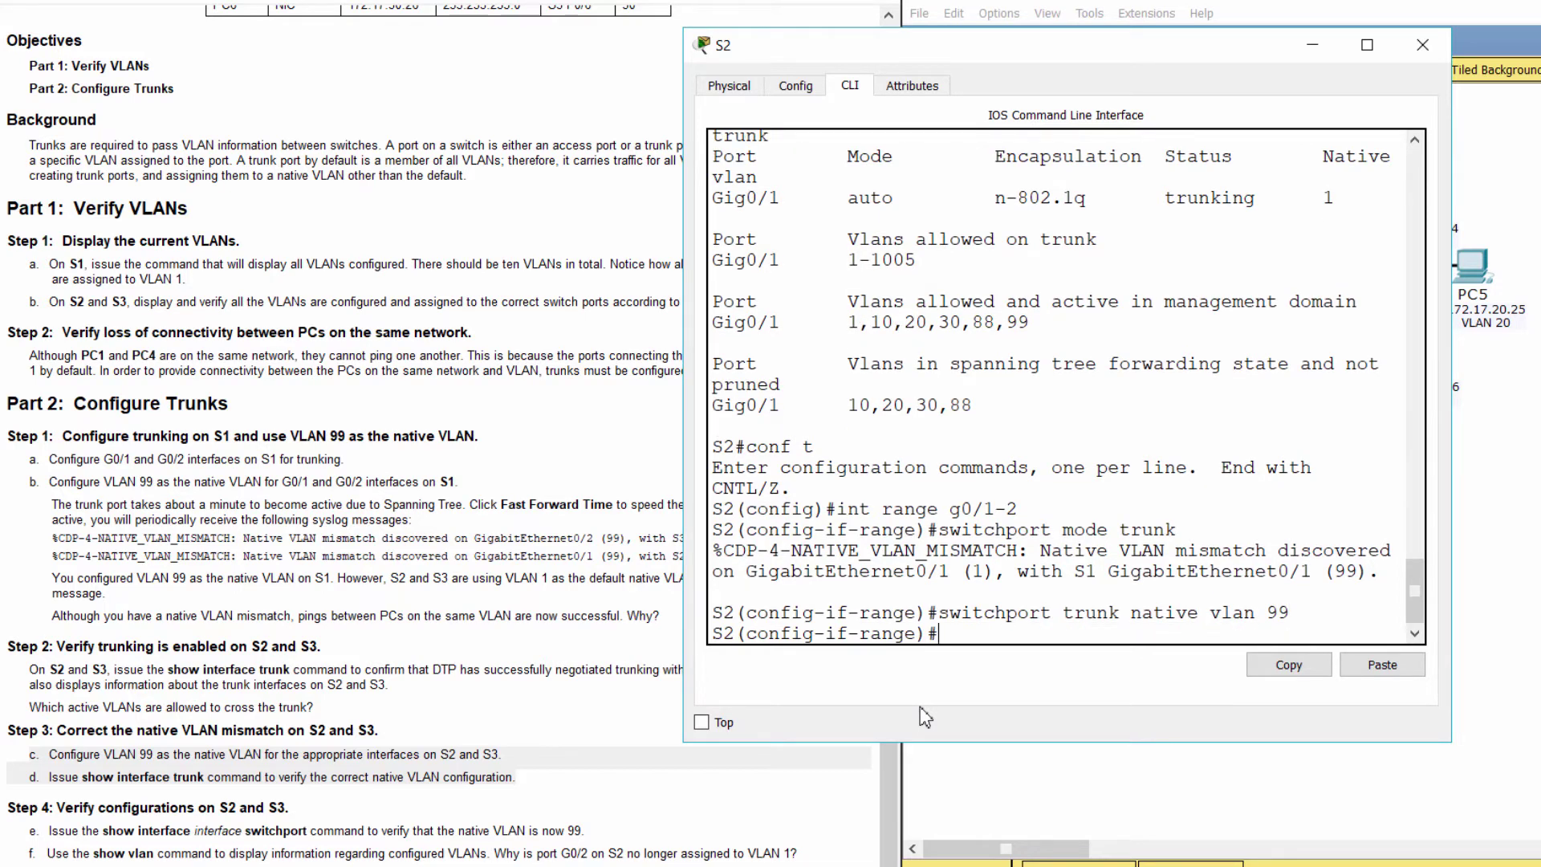
- Run do show interface trunk on S2, confirming Gig0/1 now uses native VLAN 99
key(Return)
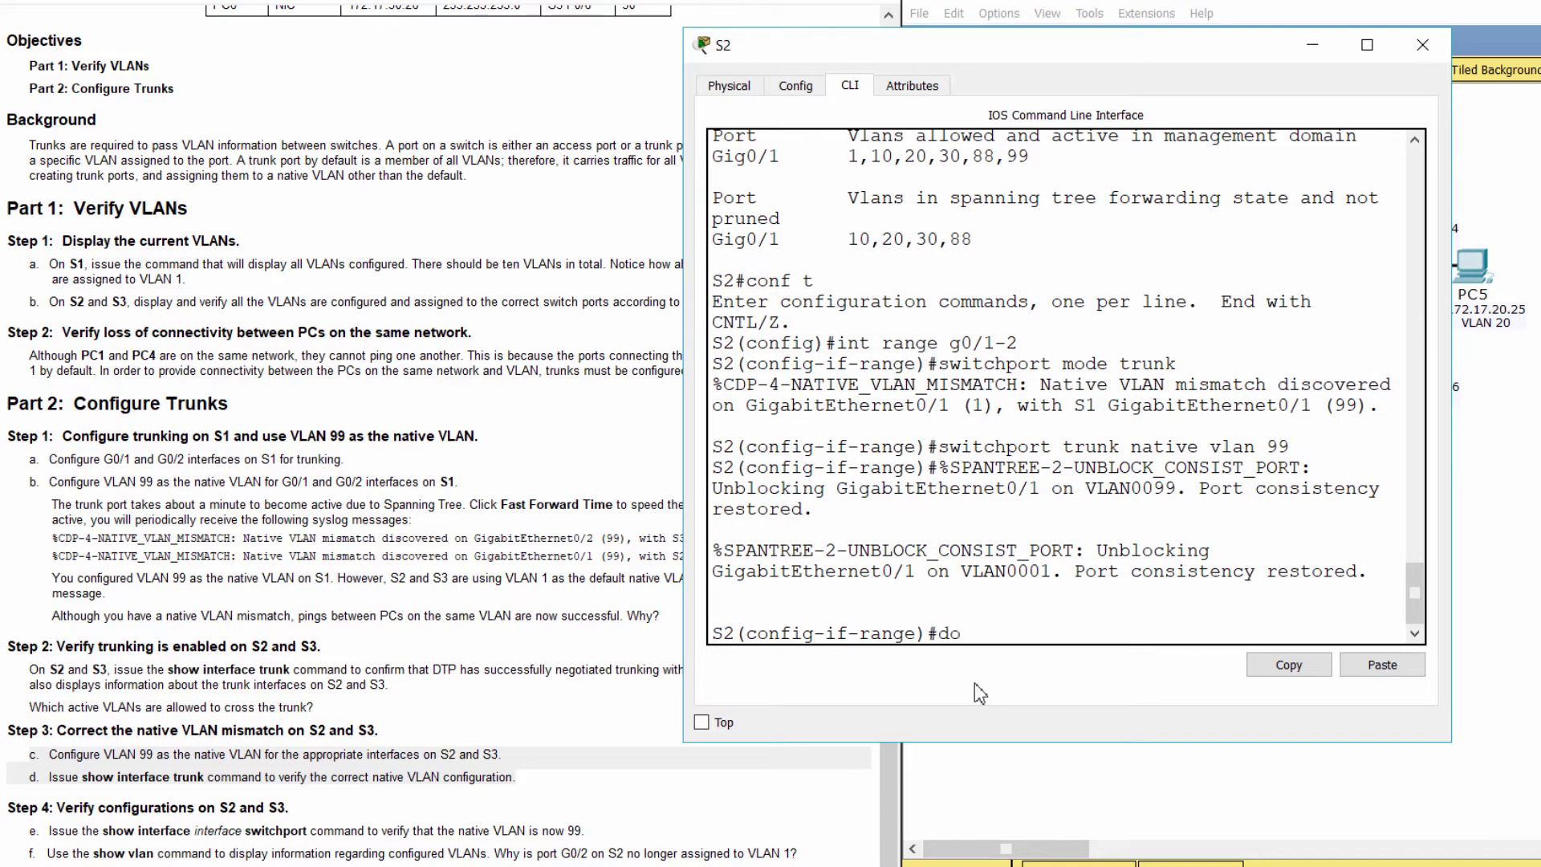
text(do show interface trunk)
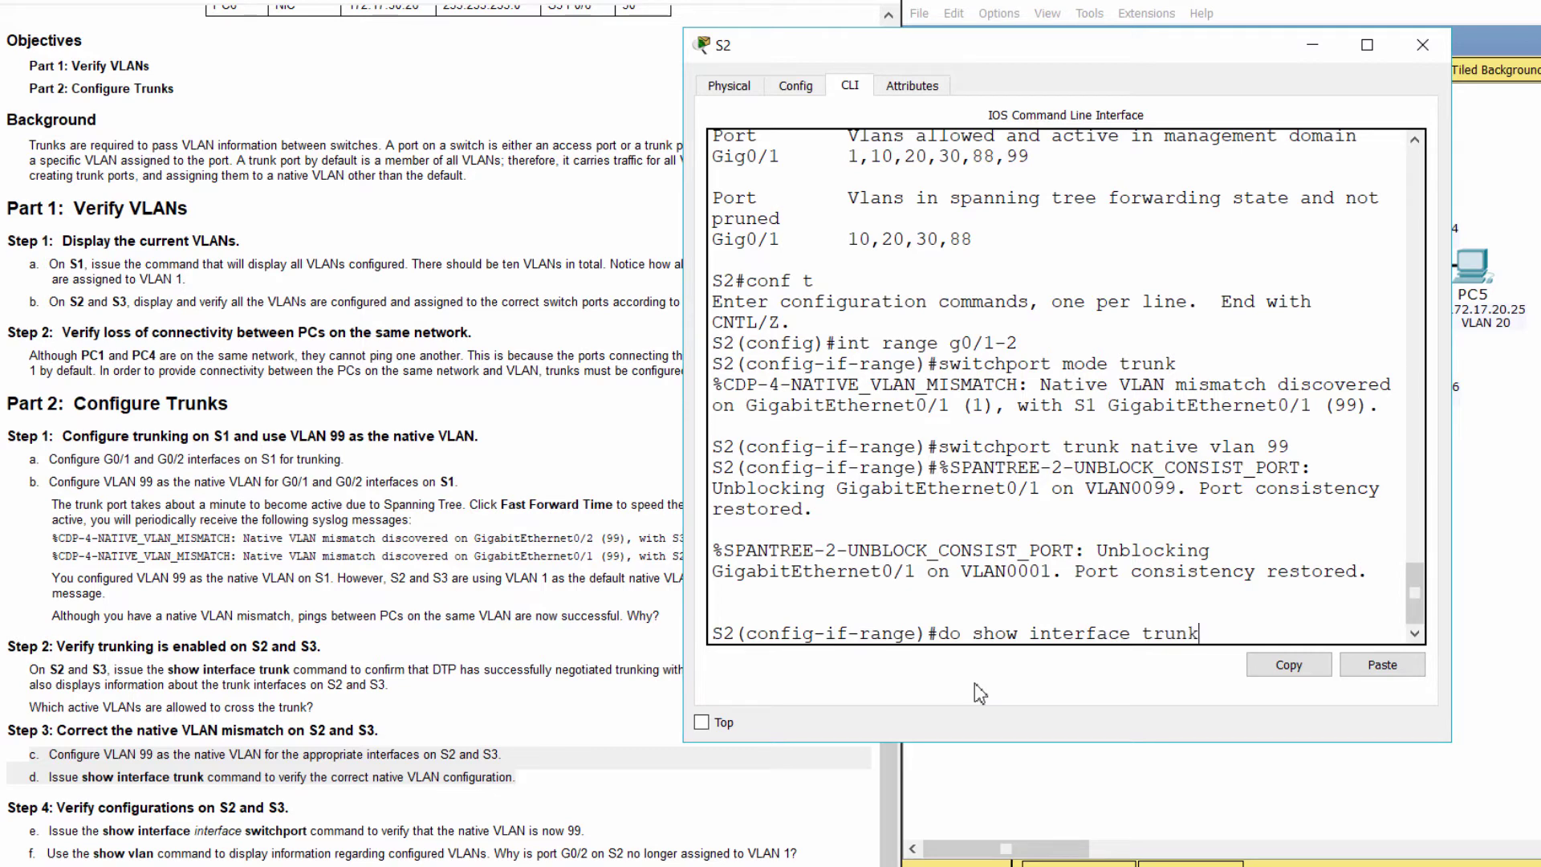
key(Return)
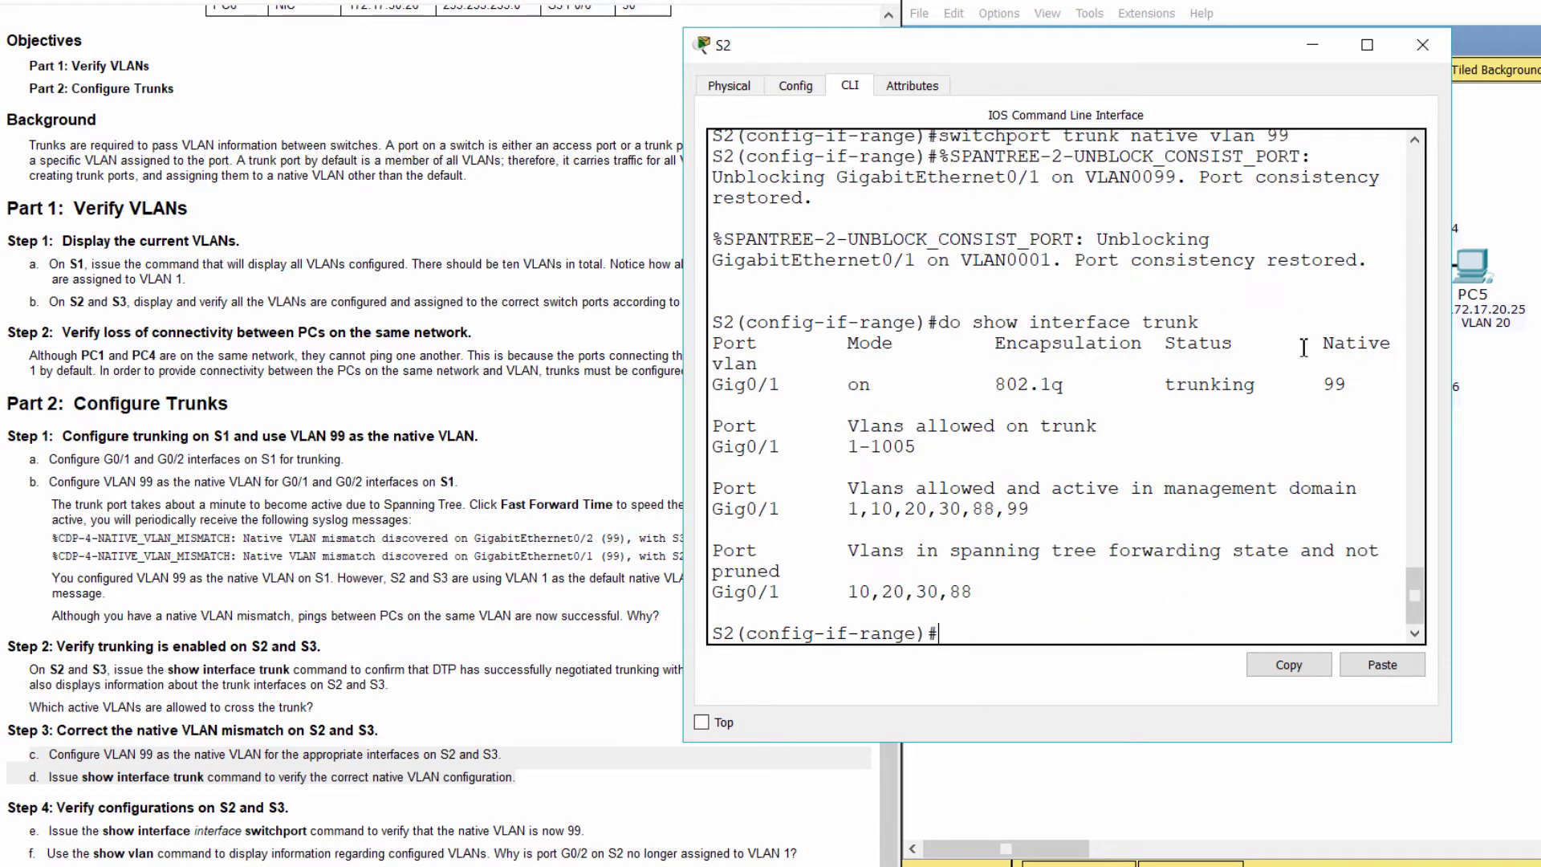
drag(1323, 343, 1356, 405)
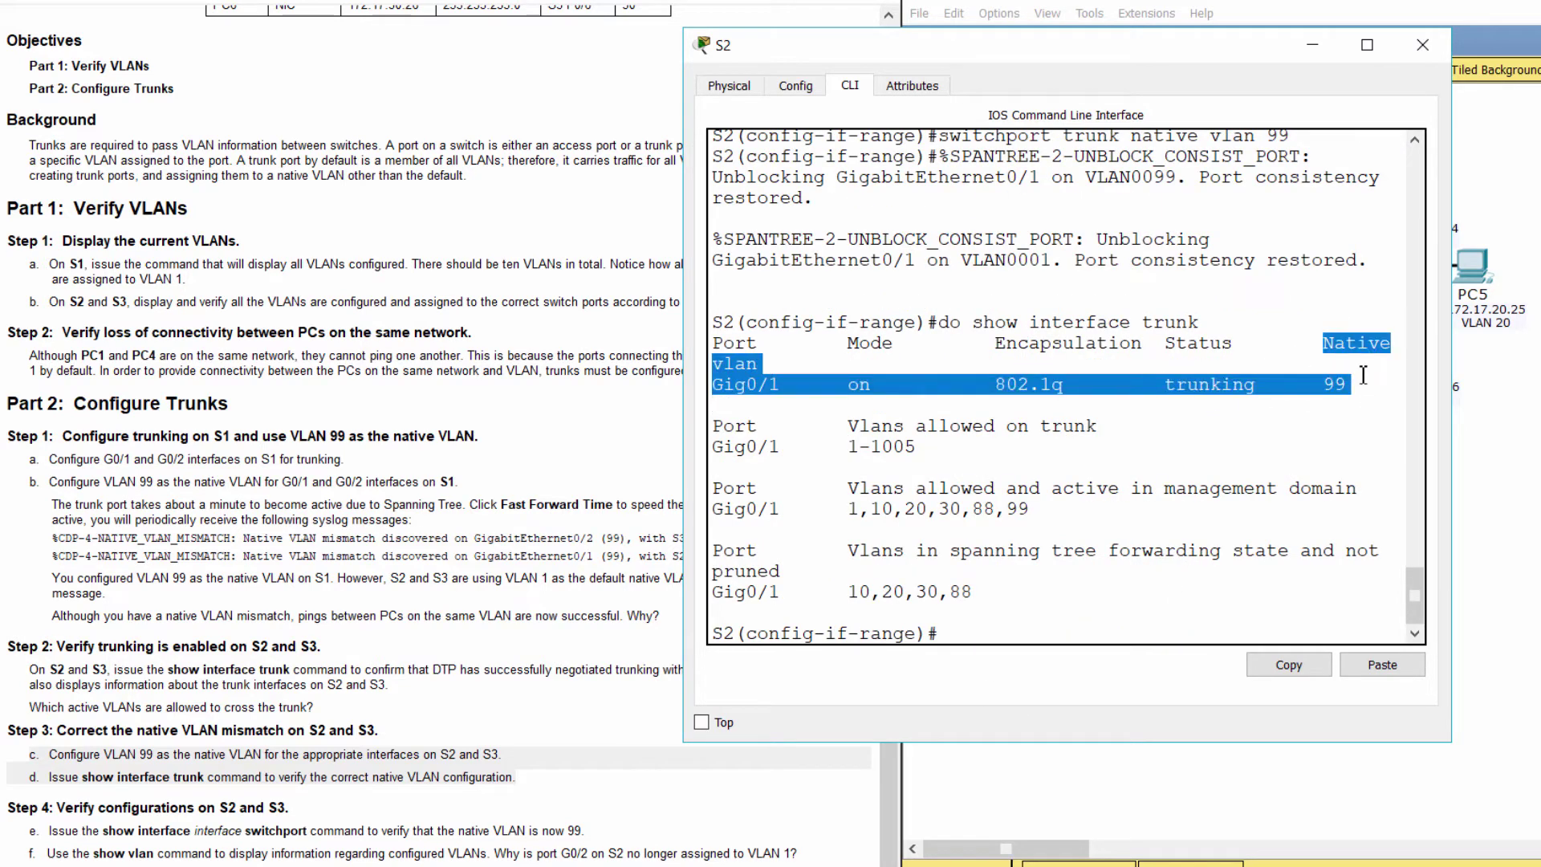
drag(833, 511, 1380, 504)
- On S3, make Gig0/2 a trunk port with native VLAN 99
click(1491, 488)
click(1334, 275)
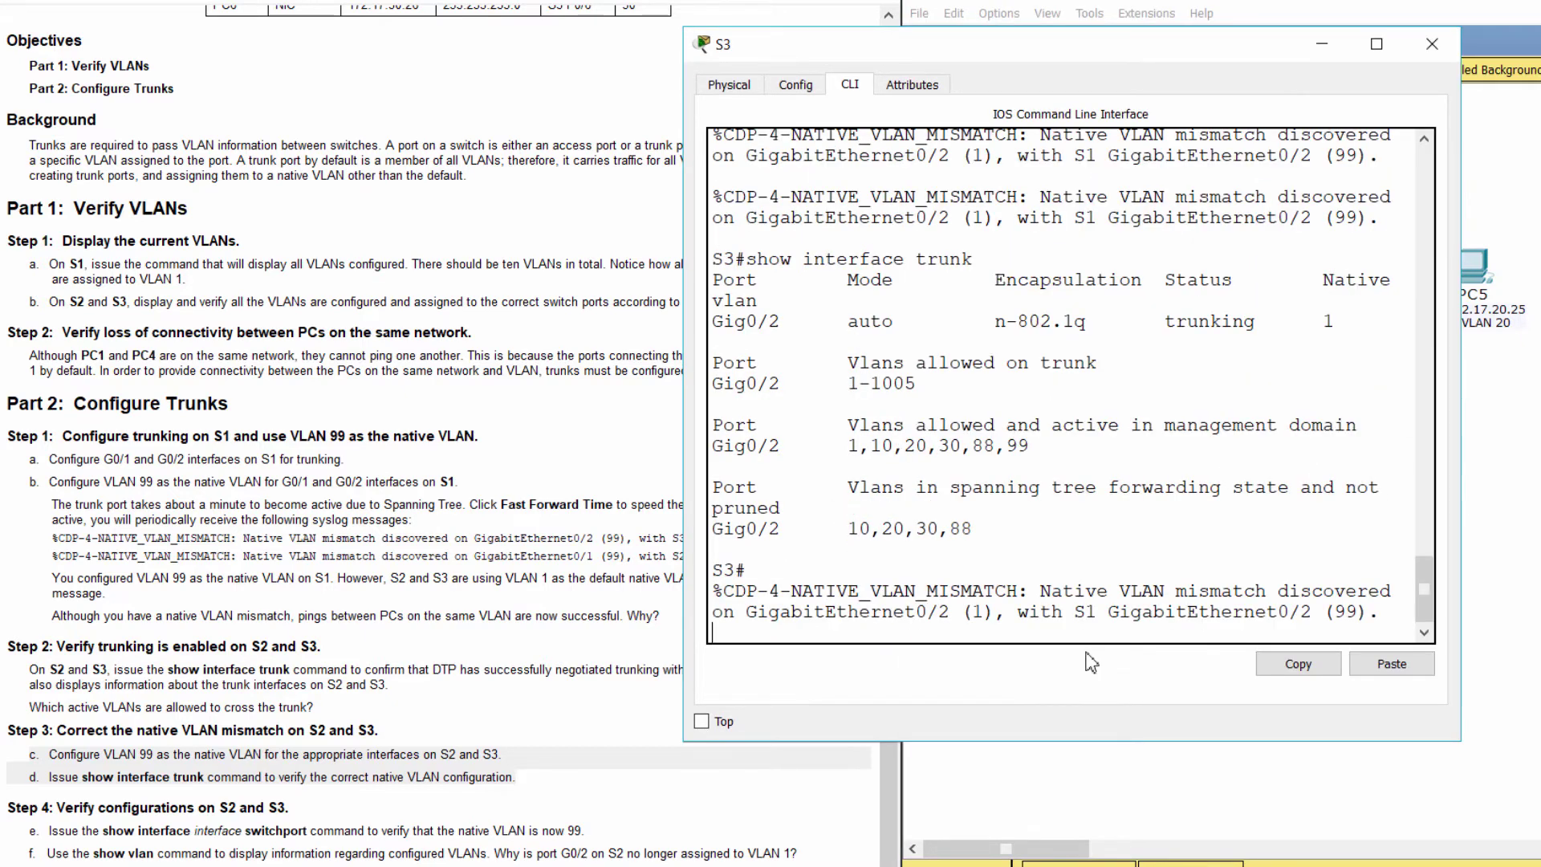
key(Return)
text(conf t)
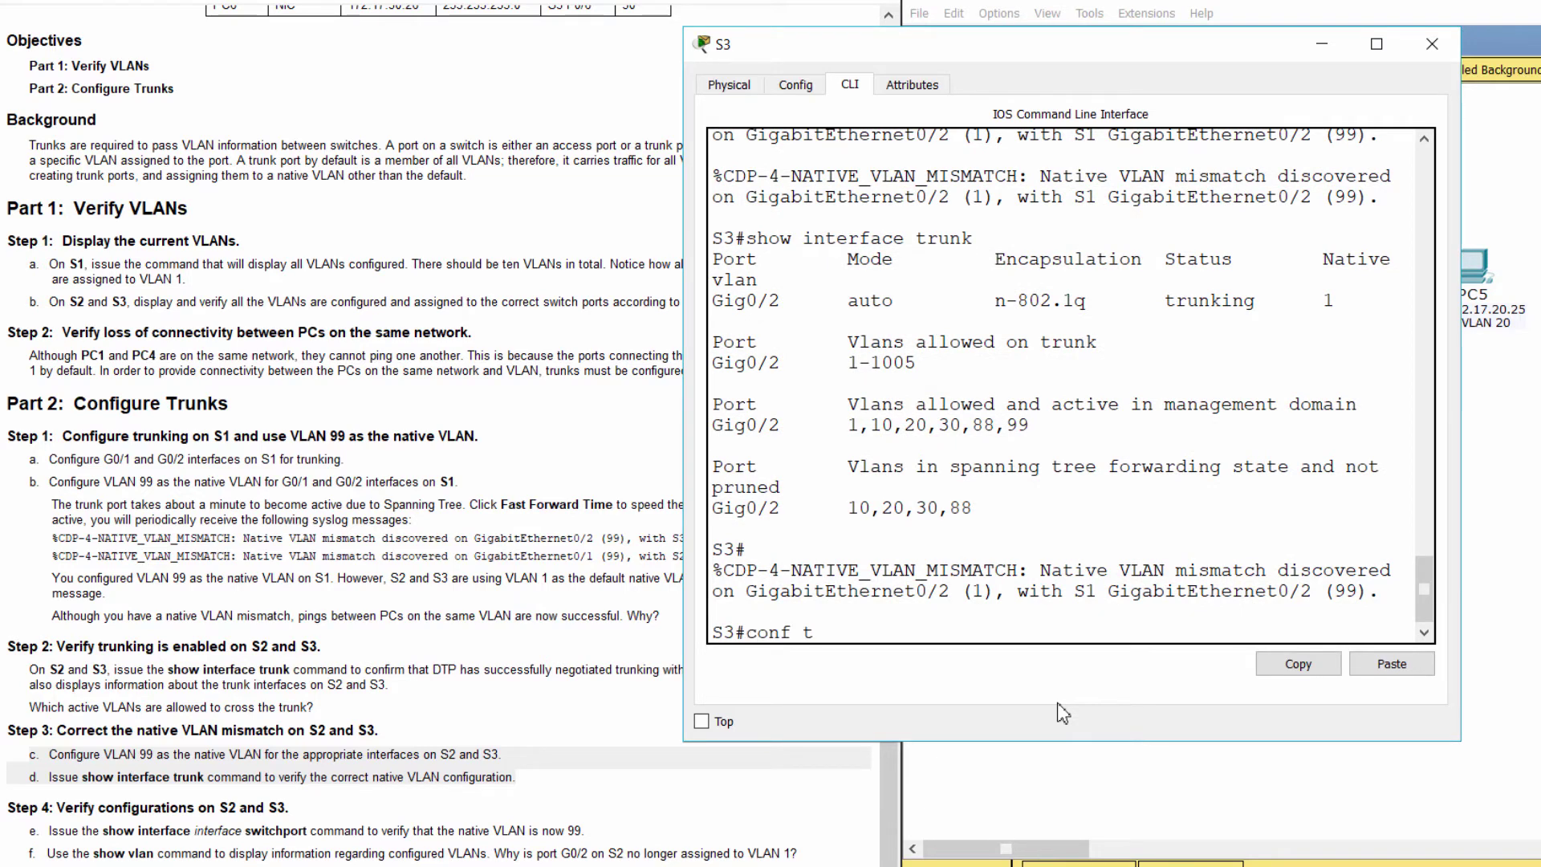
key(Return)
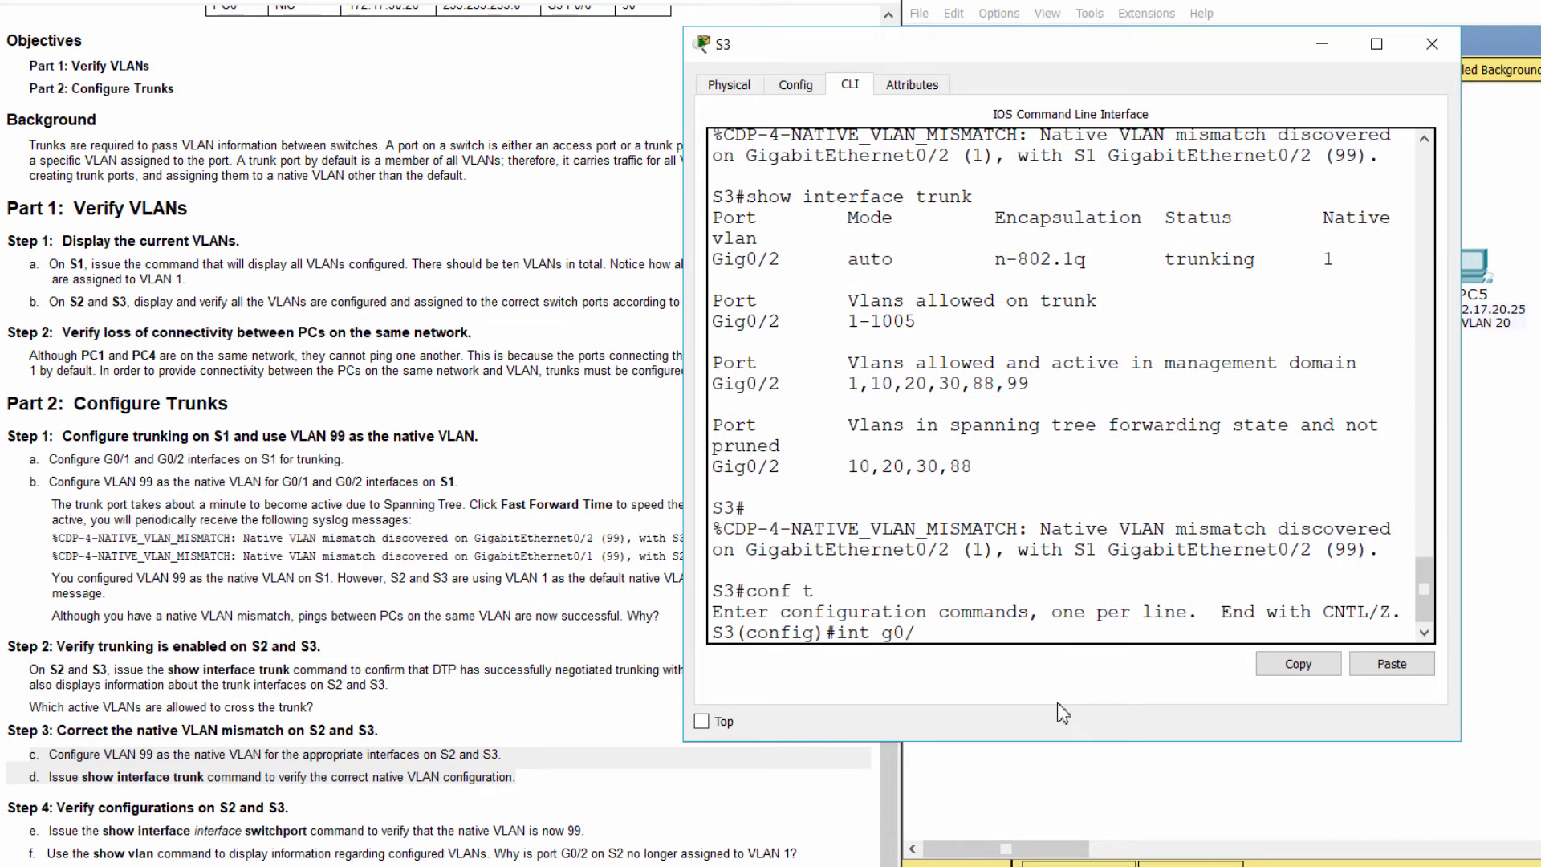
text(int g0/2)
key(Return)
text(switchport)
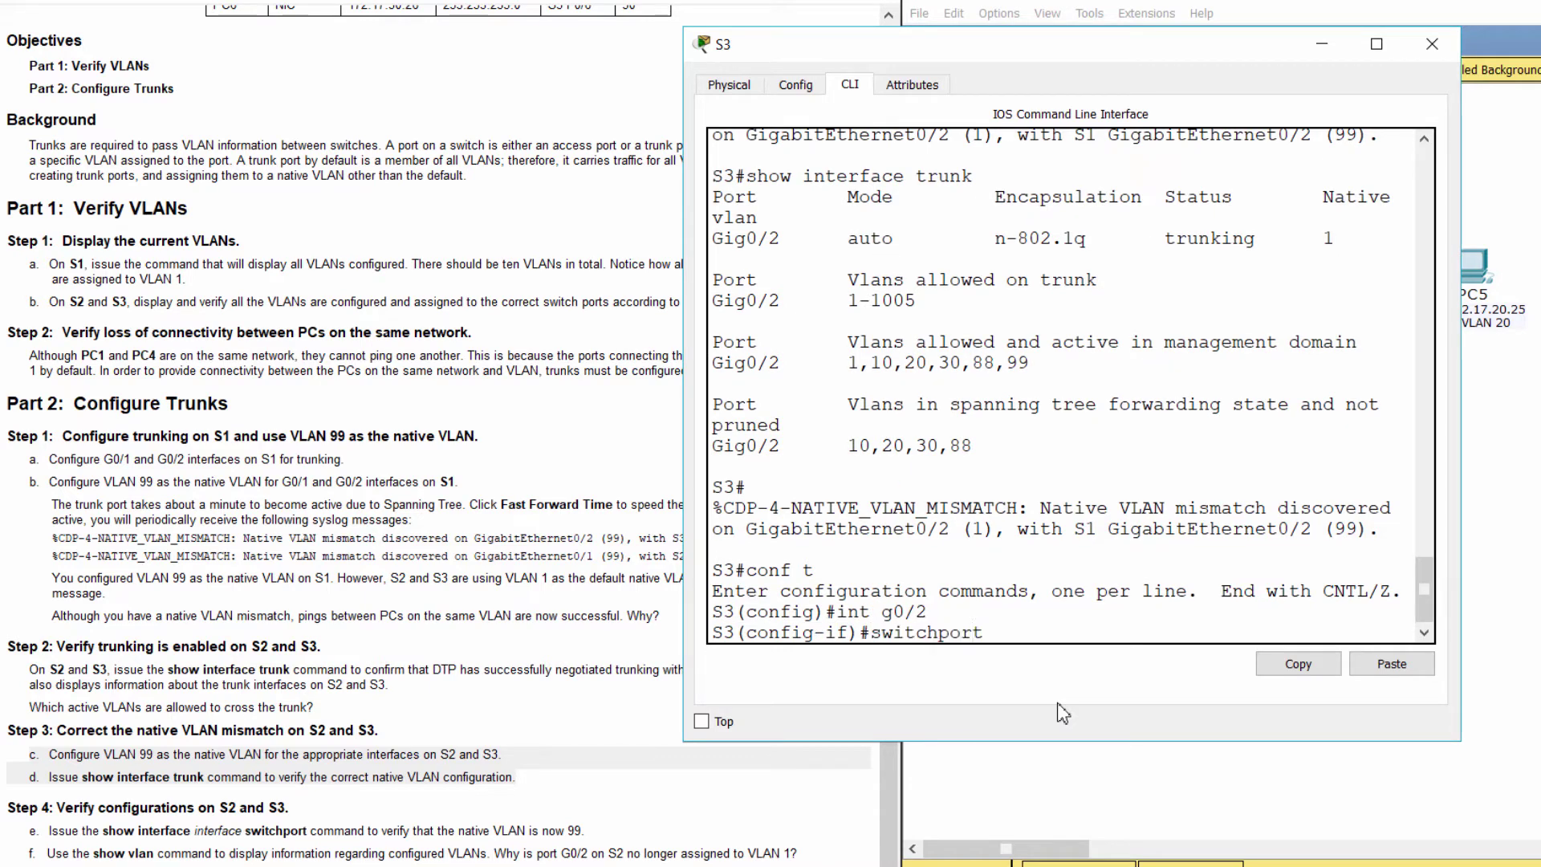
text( mode trunk)
key(Return)
text(switchpor)
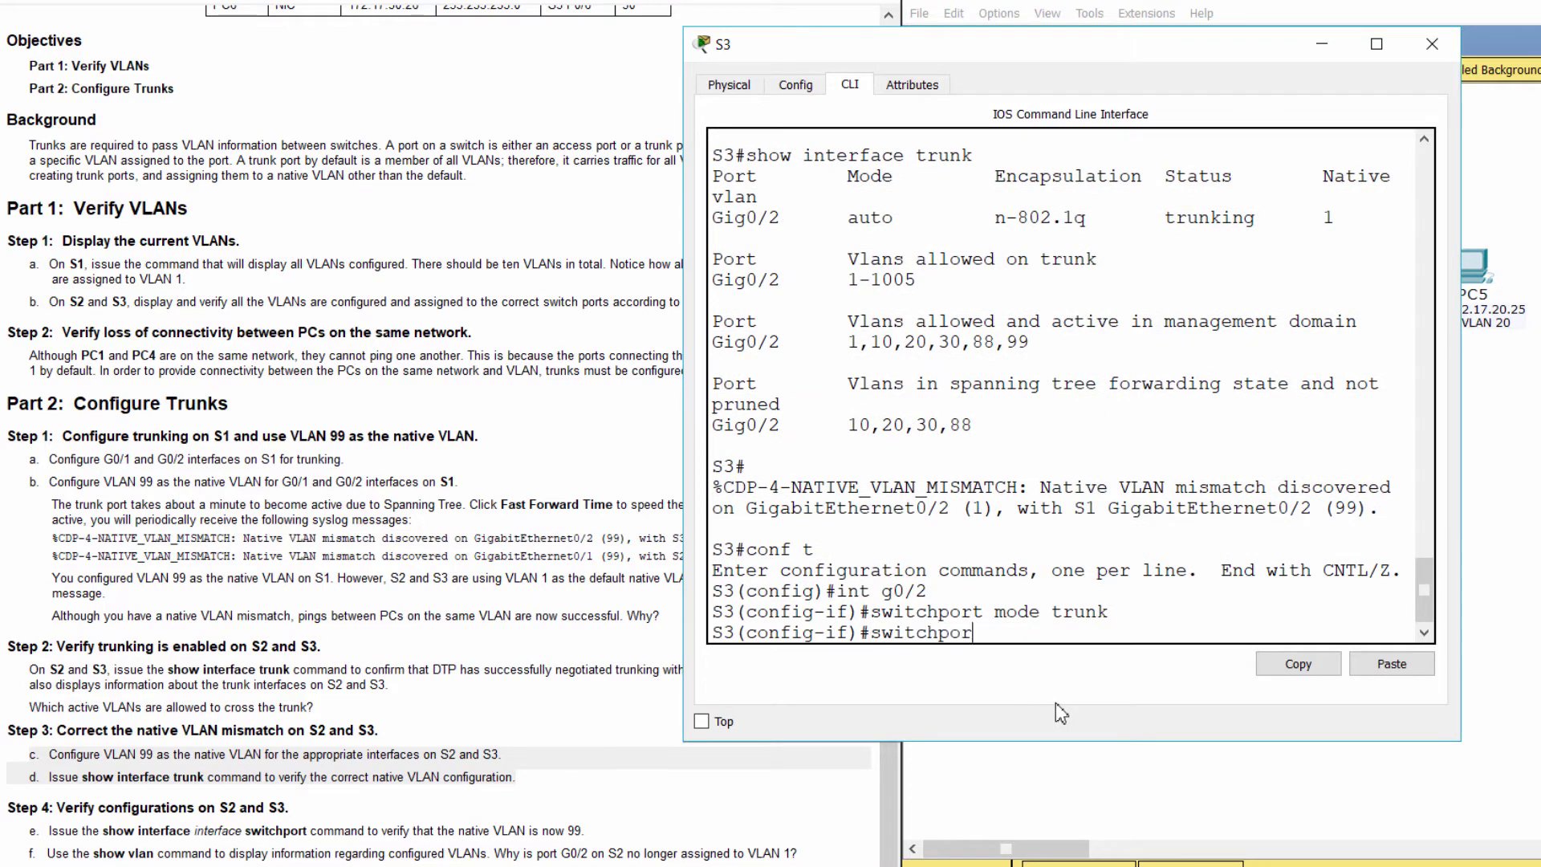
text(t trunk native v)
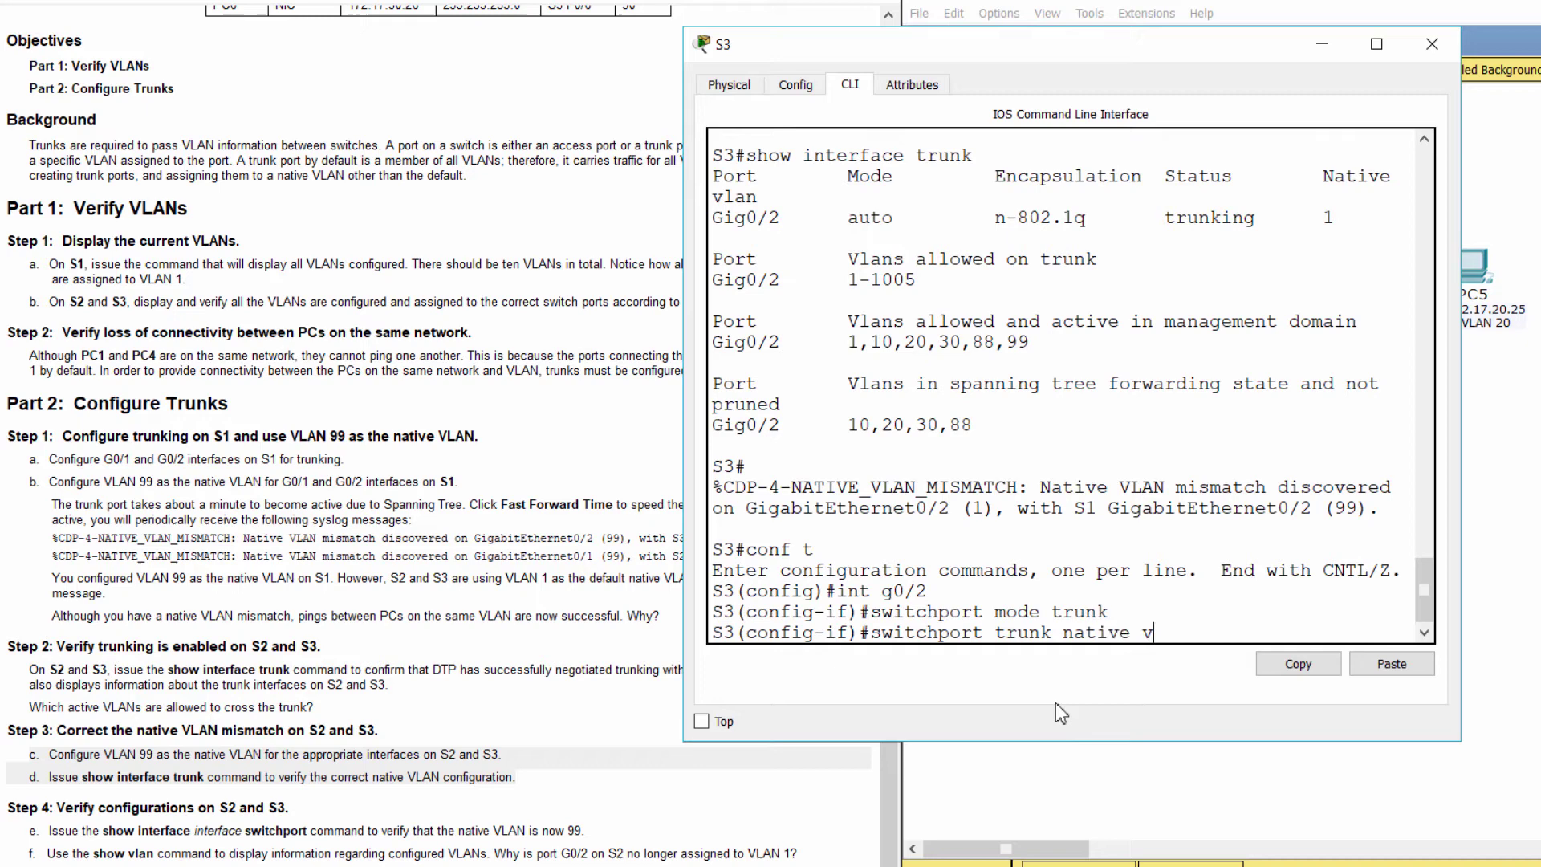
text(lan 99)
key(Return)
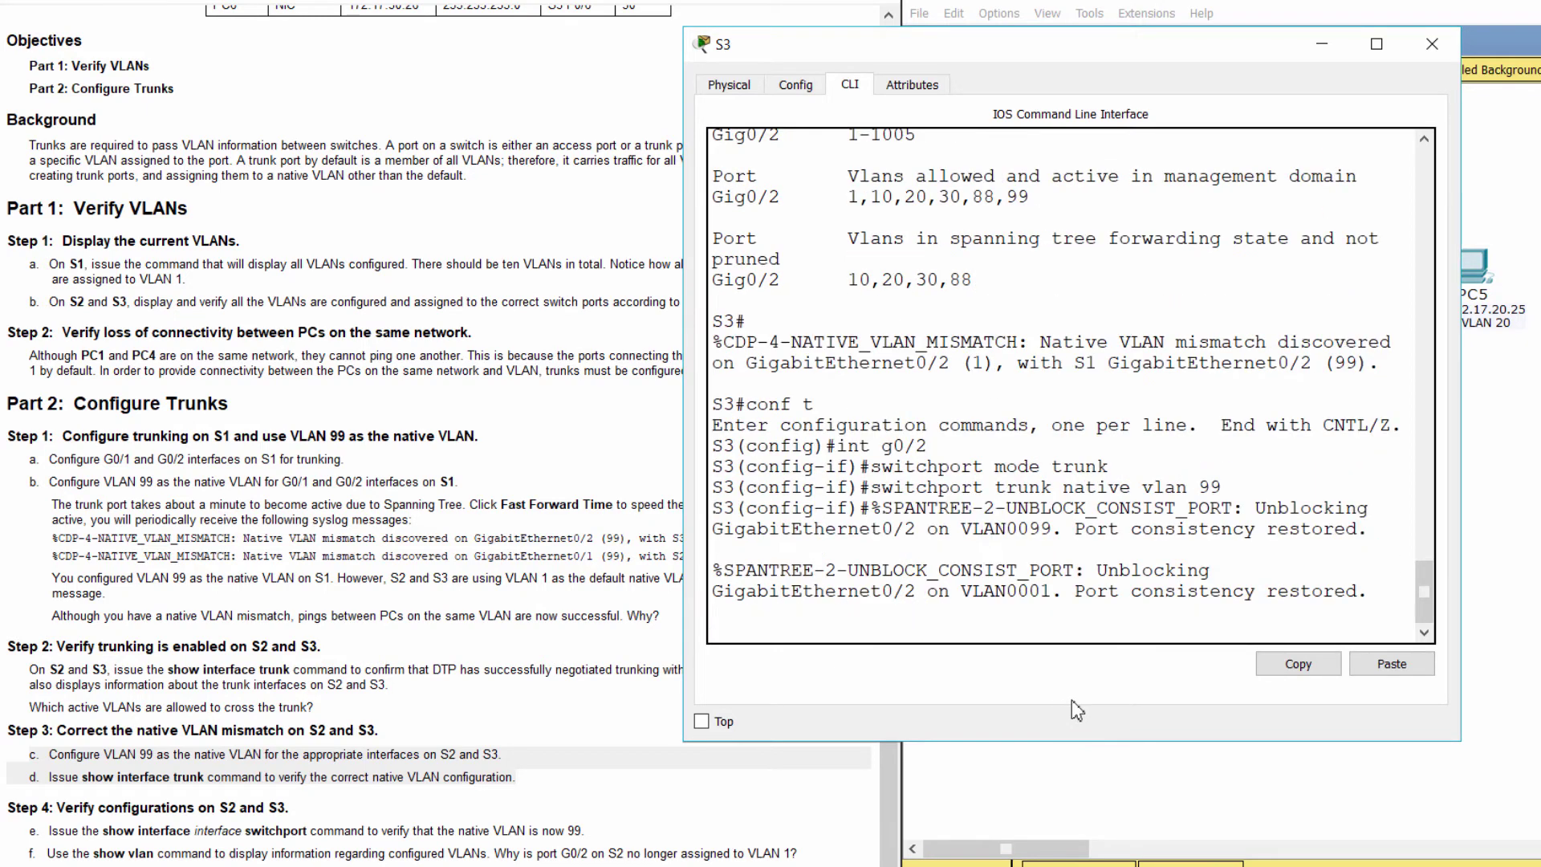
- Run do show interface trunk on S3, confirming native VLAN 99 and the active VLAN list
key(Return)
text(do)
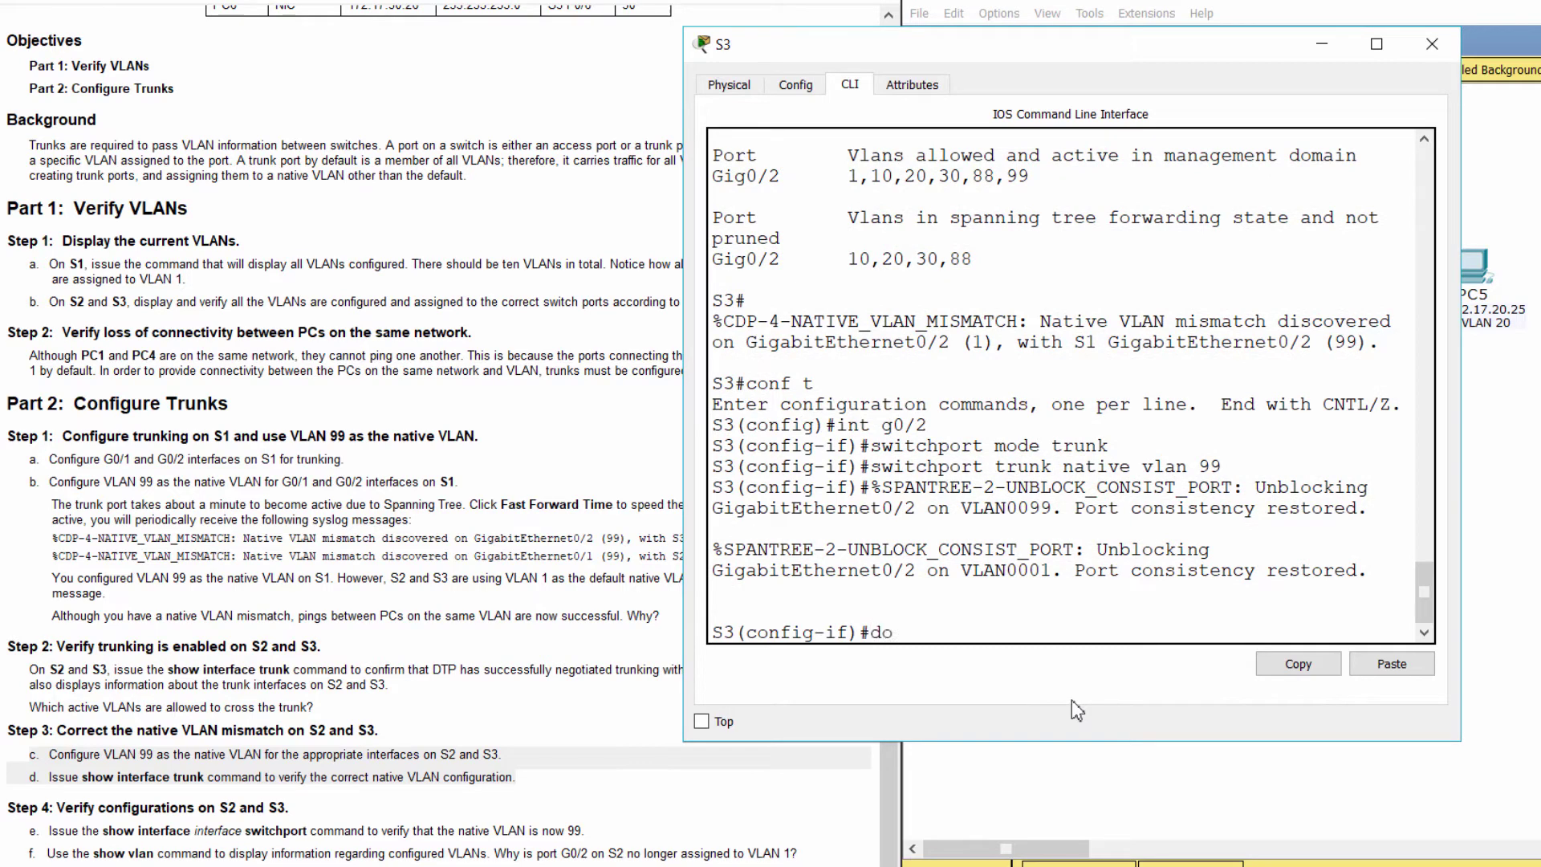
text( show interface trunk)
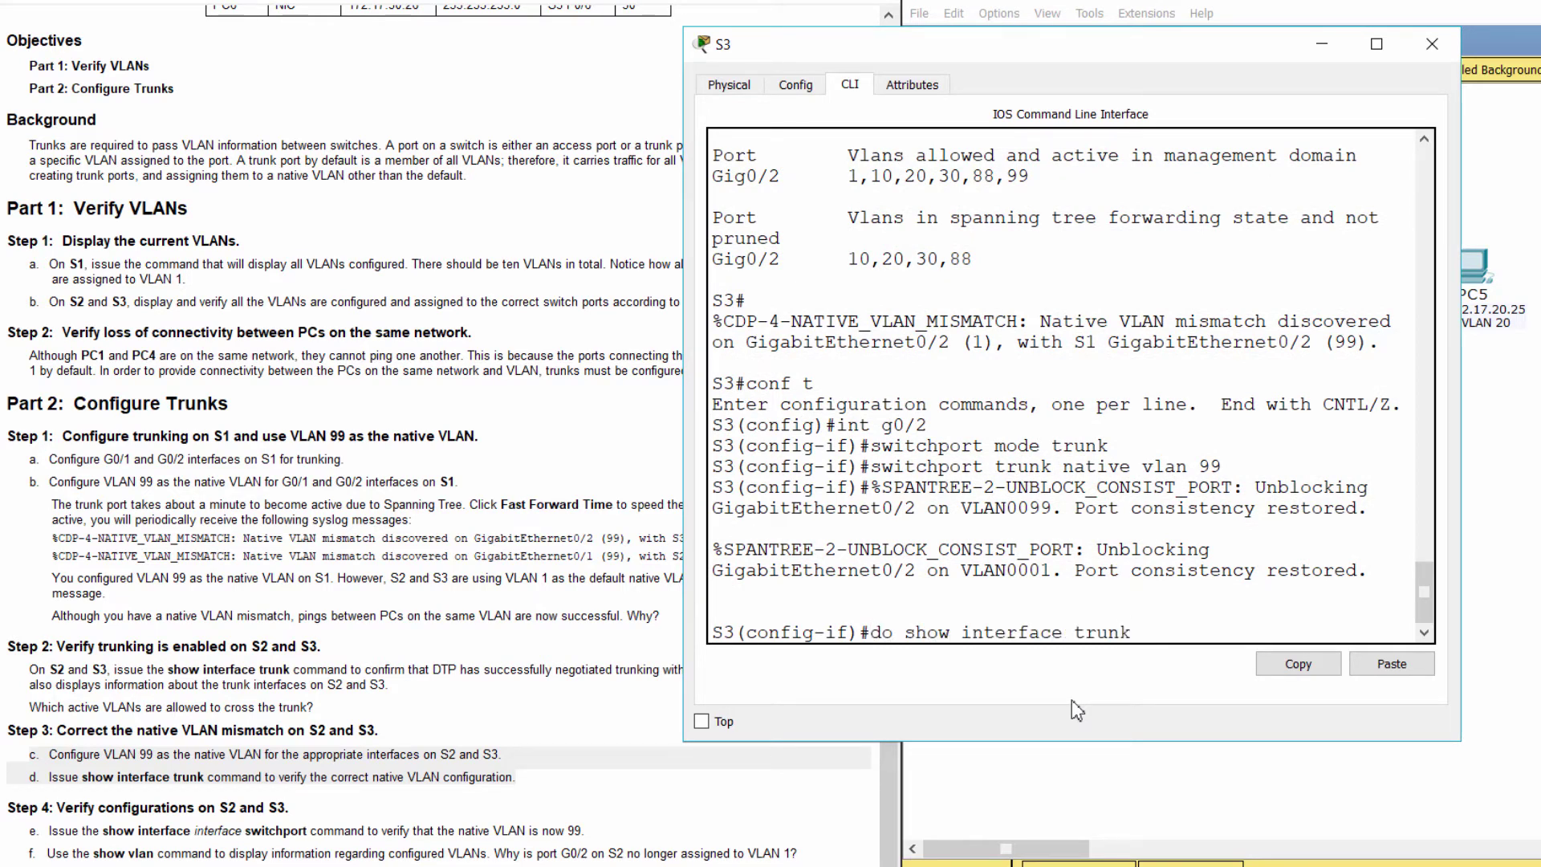
key(Return)
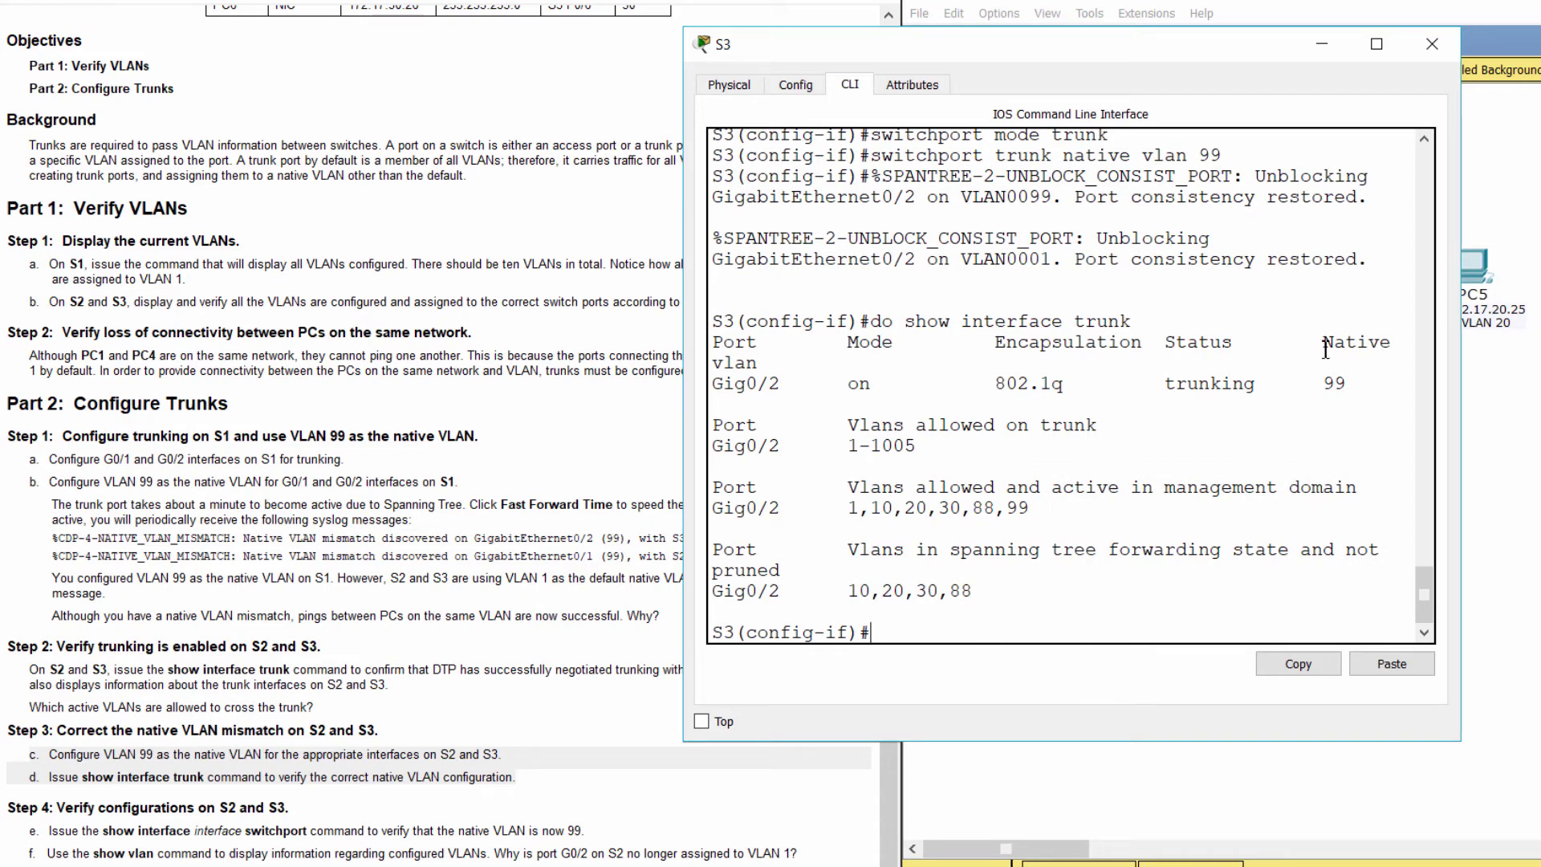
drag(1323, 345, 1360, 379)
click(1382, 369)
drag(844, 507, 1052, 511)
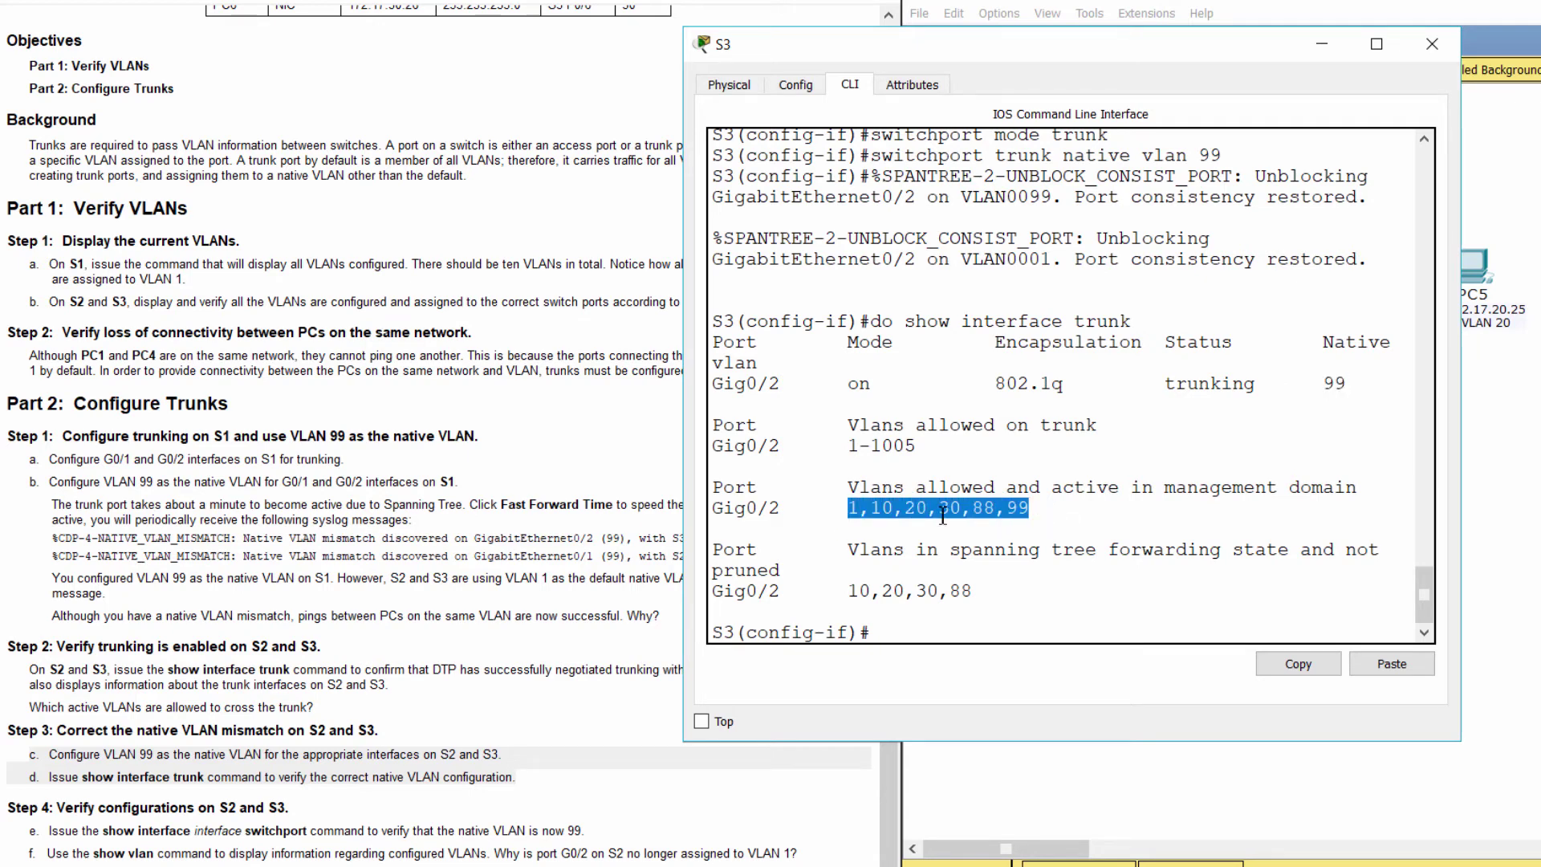
- Review the Step 4 heading in the lab instructions, then return to the topology
click(513, 719)
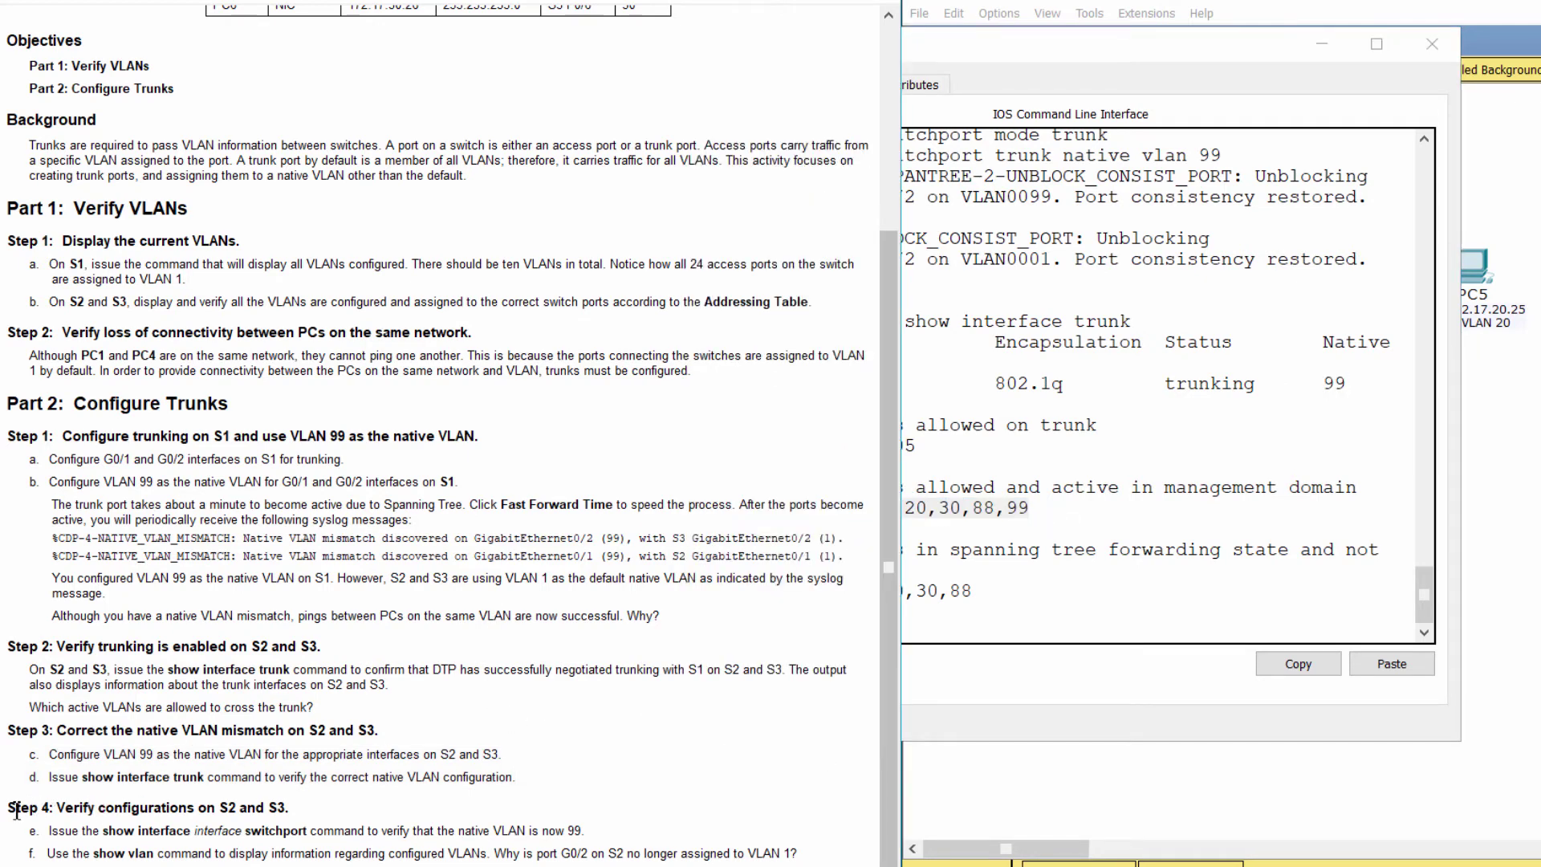
drag(12, 806, 813, 846)
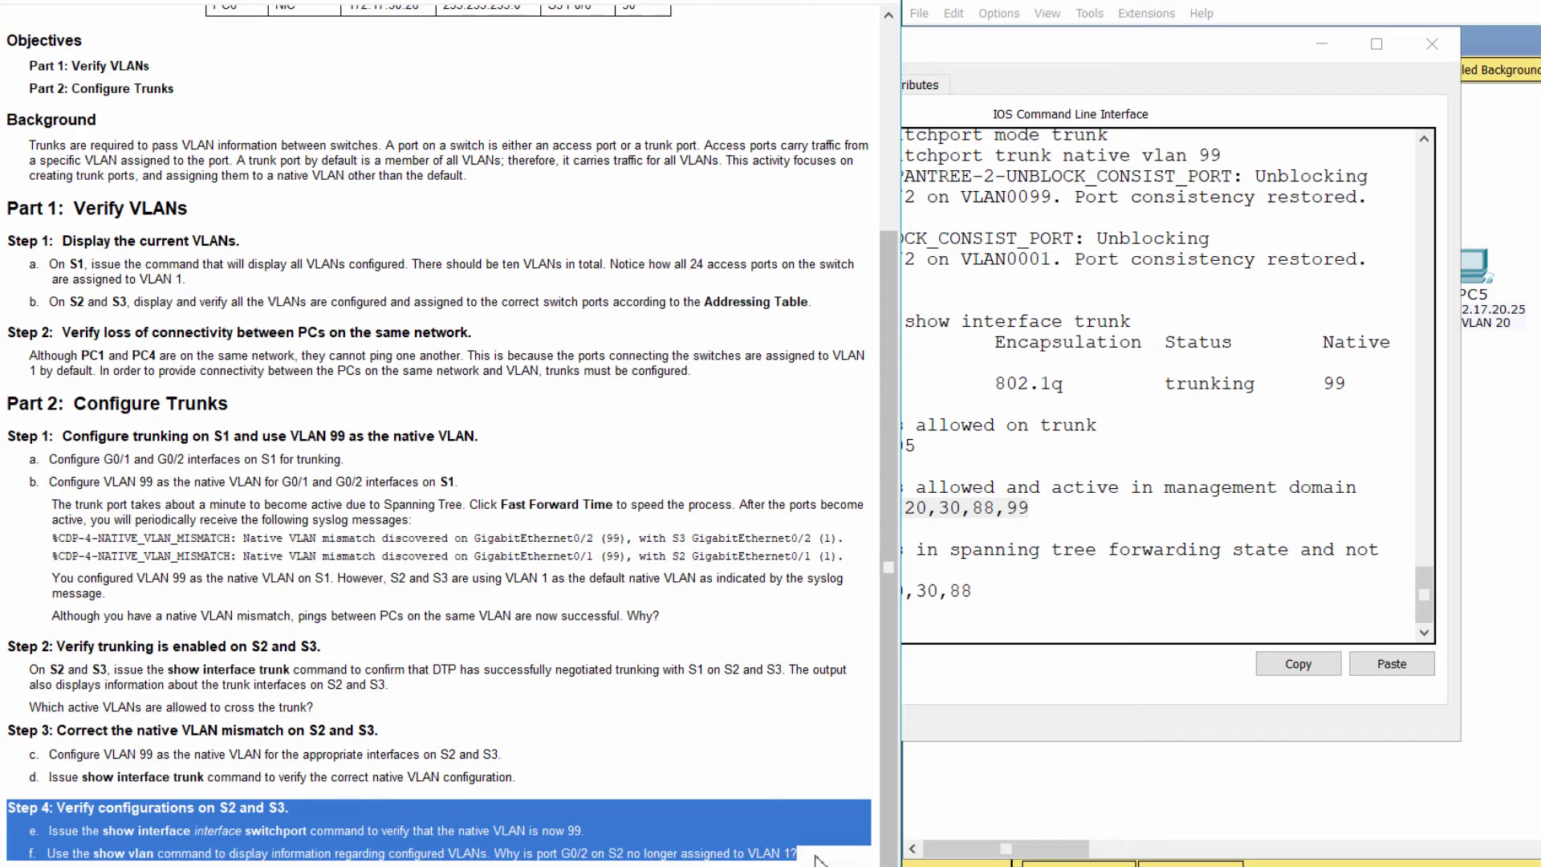
click(1506, 598)
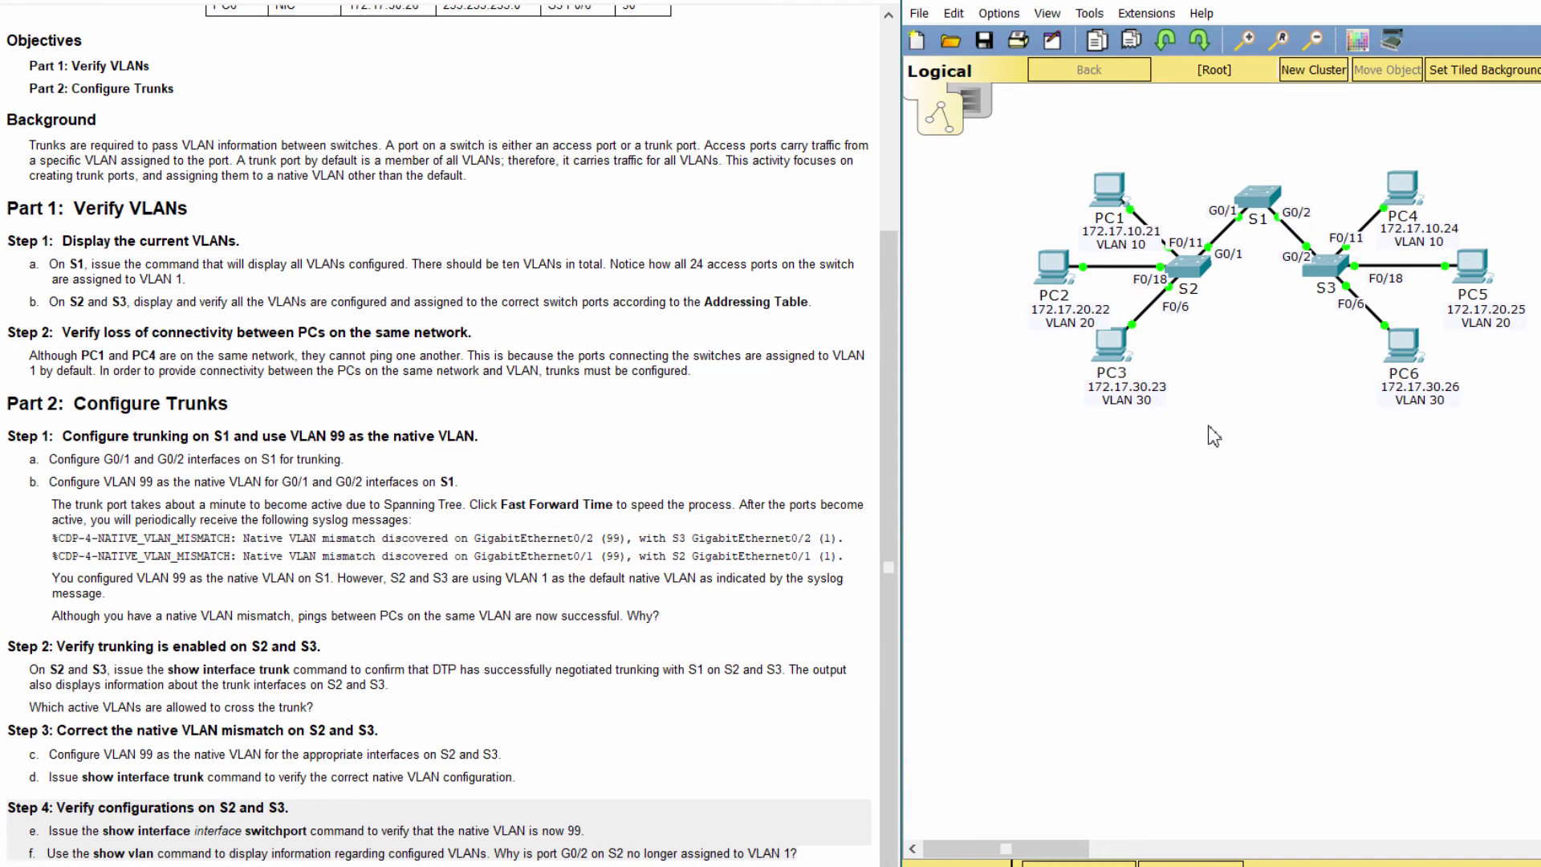
- Run do show run on S1 and confirm G0/1 and G0/2 trunk with native VLAN 99
click(1251, 201)
click(967, 633)
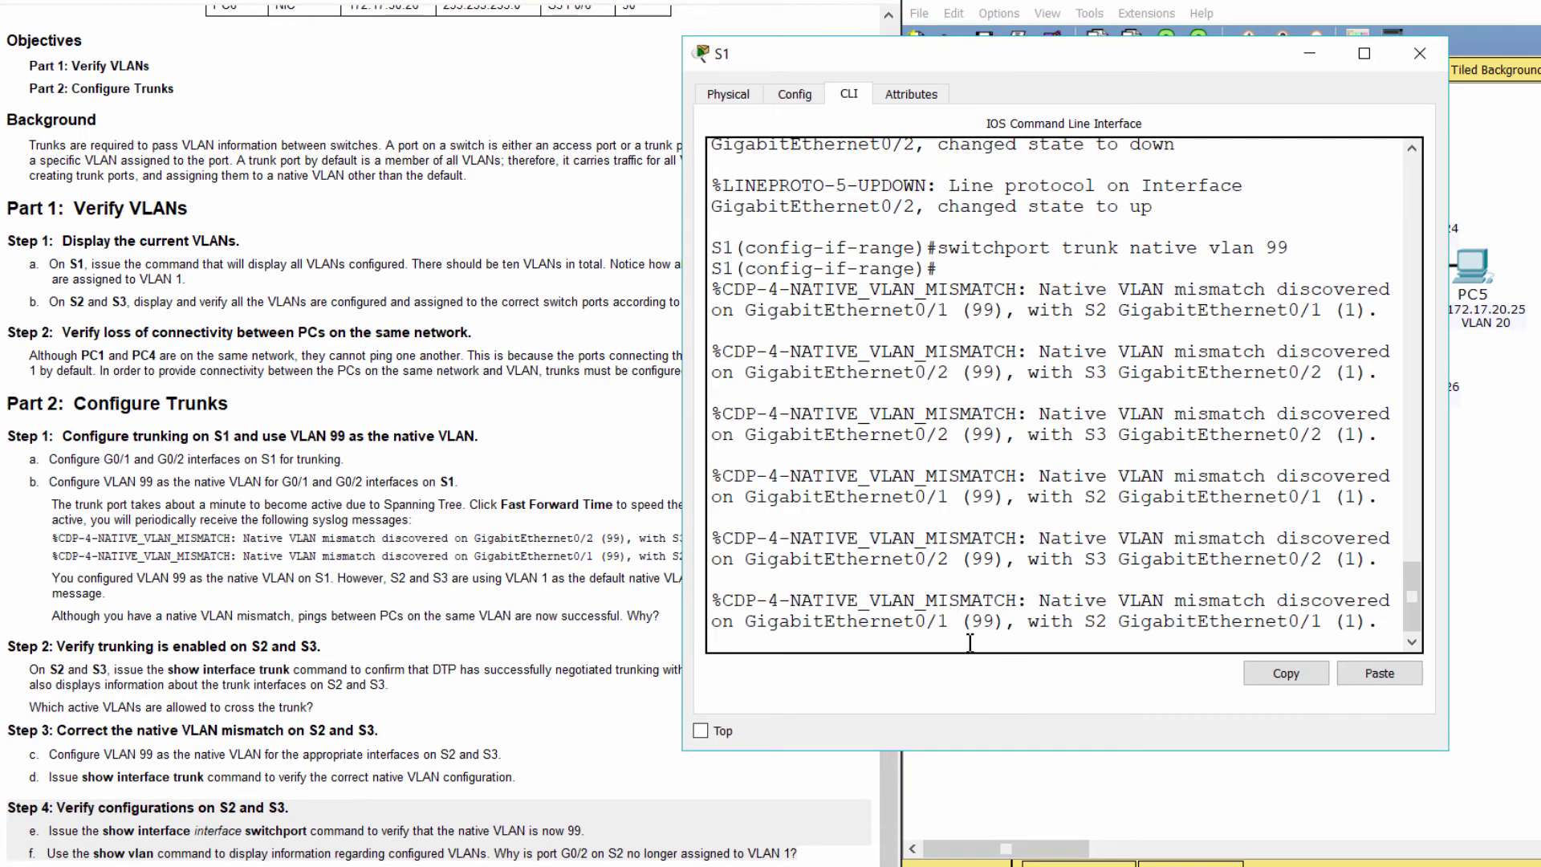
key(Return)
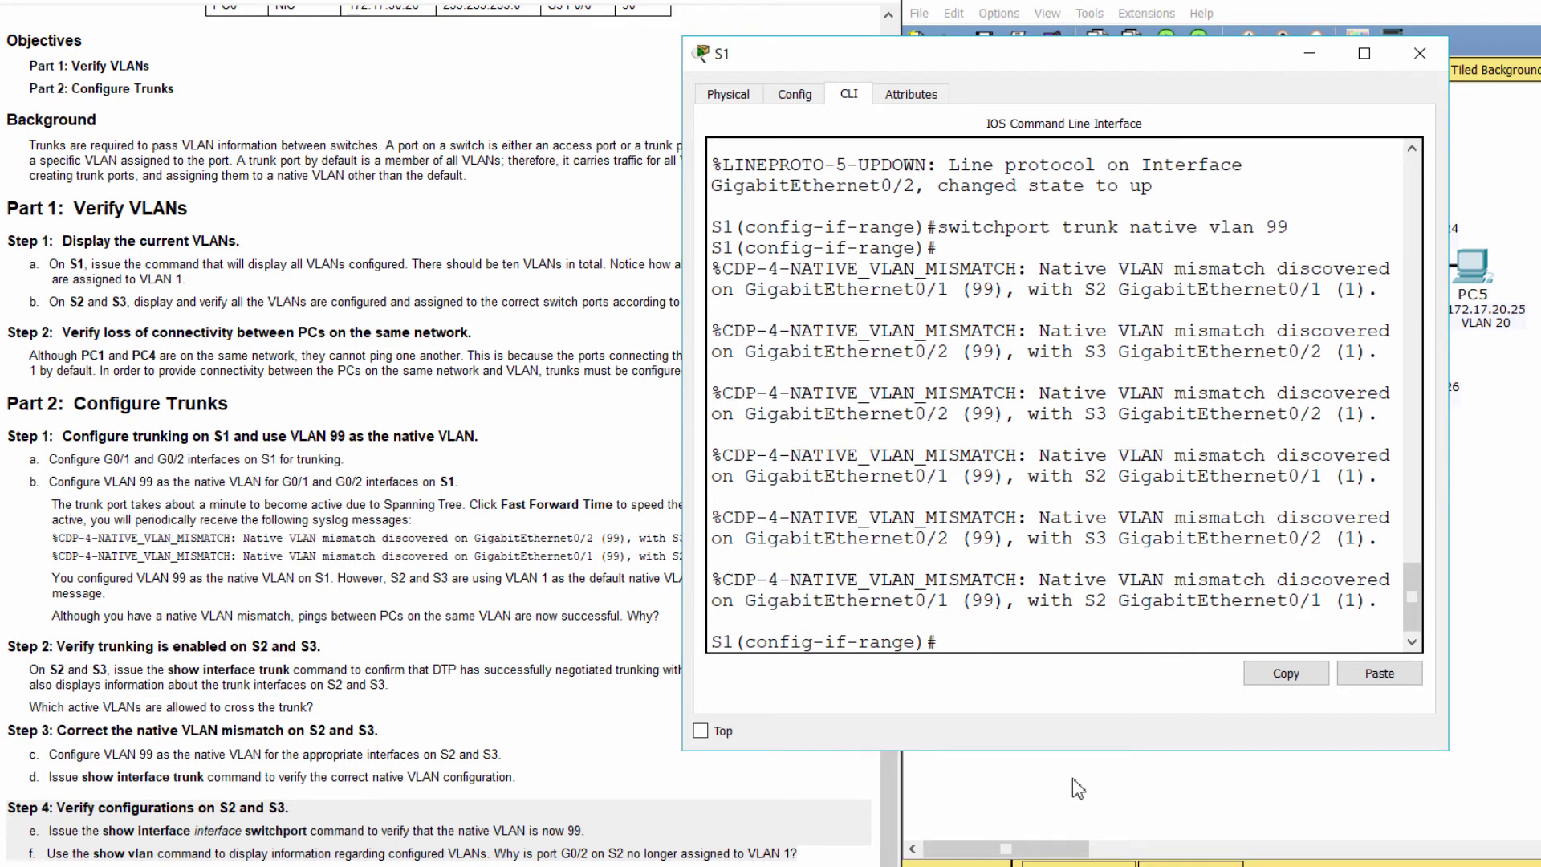
text(do show run)
key(Return)
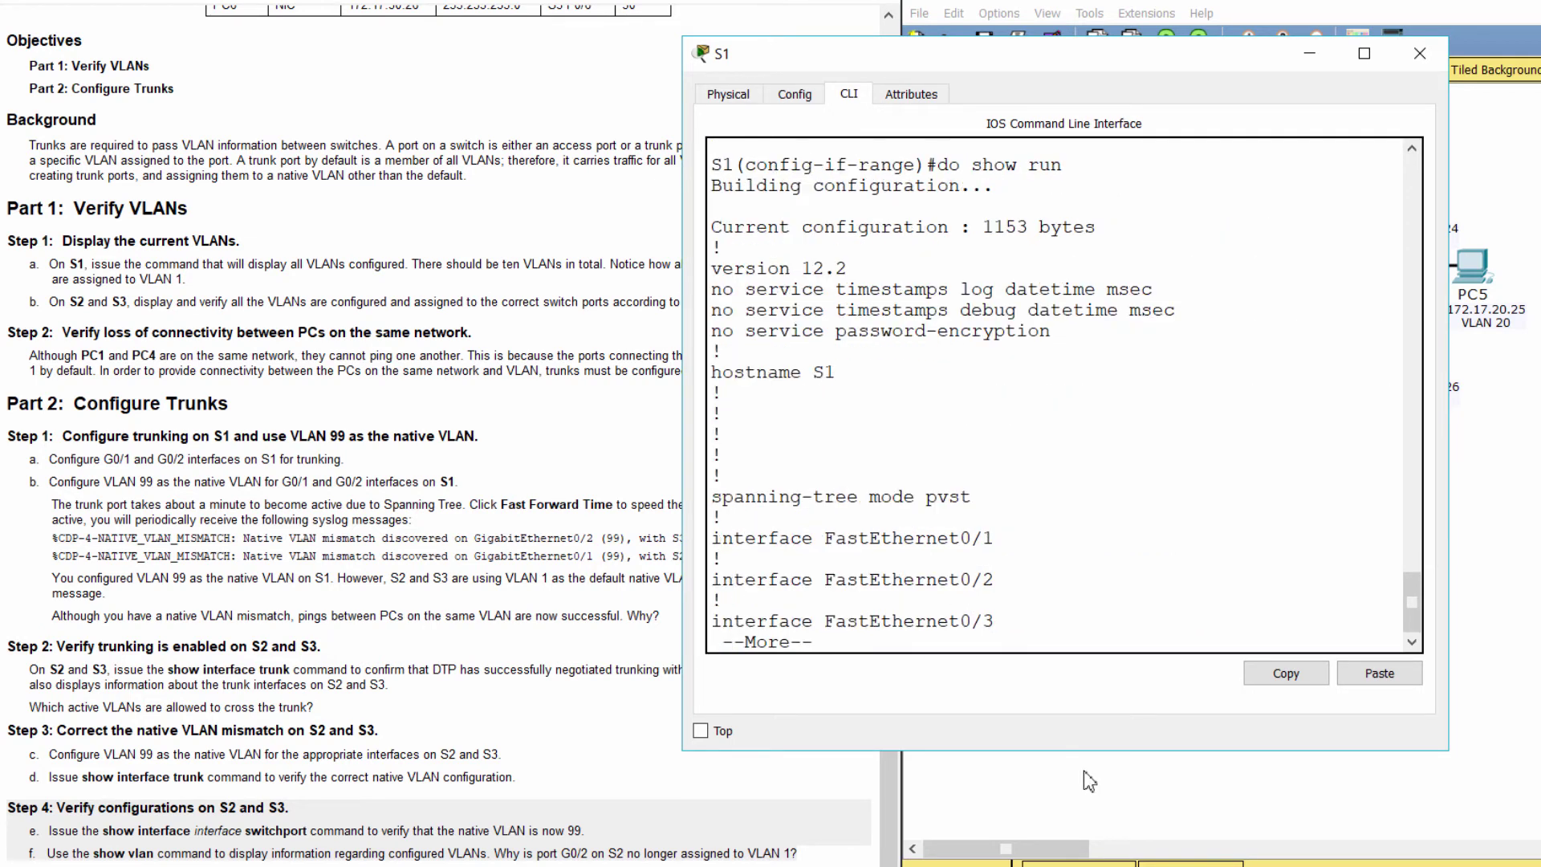
key(space)
key(space)
key(space)
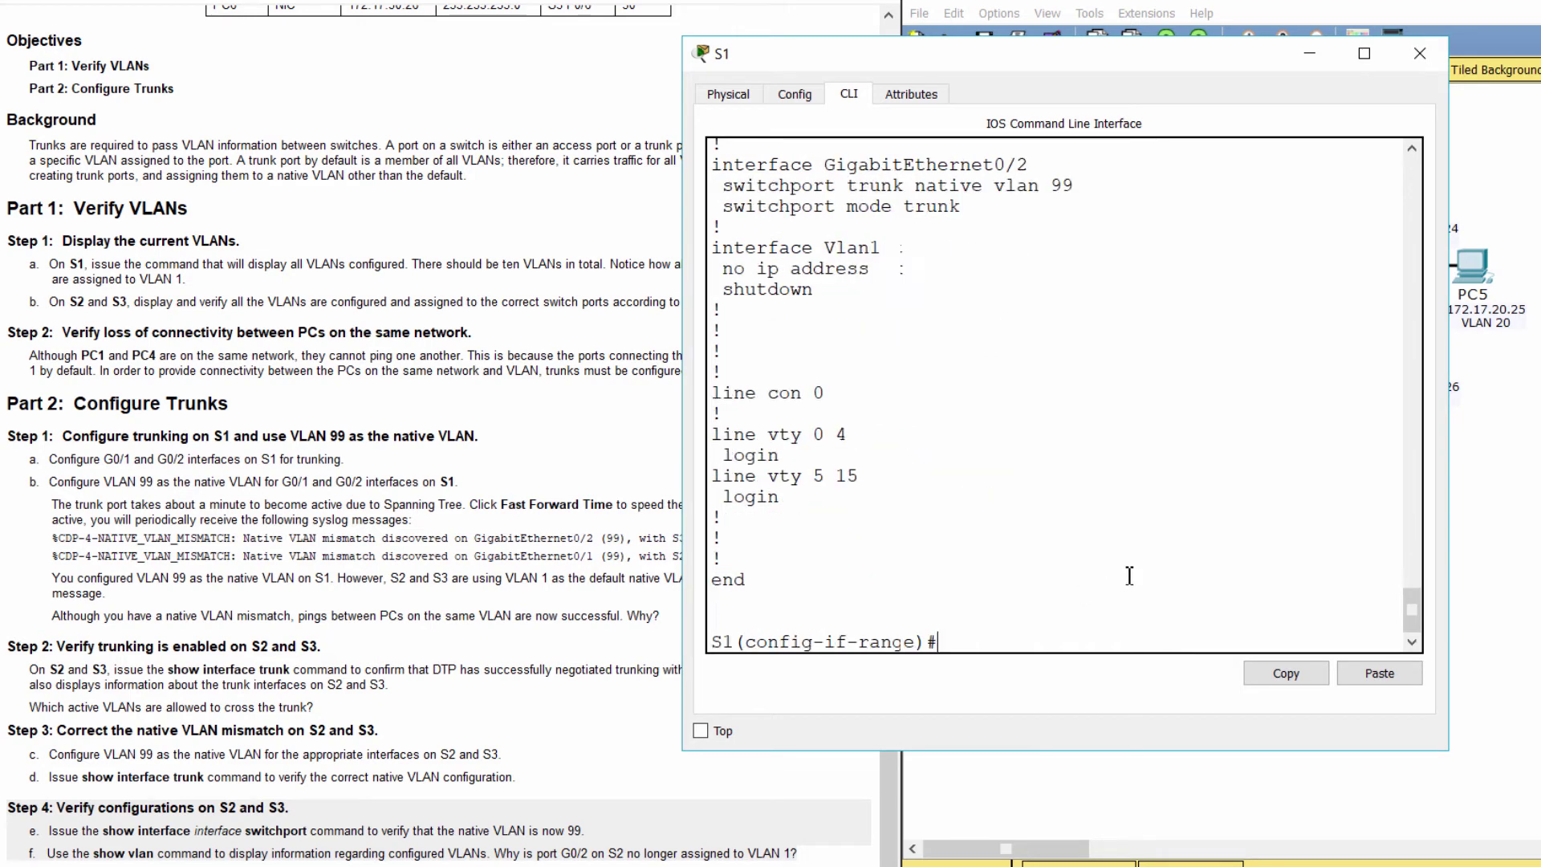
scroll(1129, 575, up, 3)
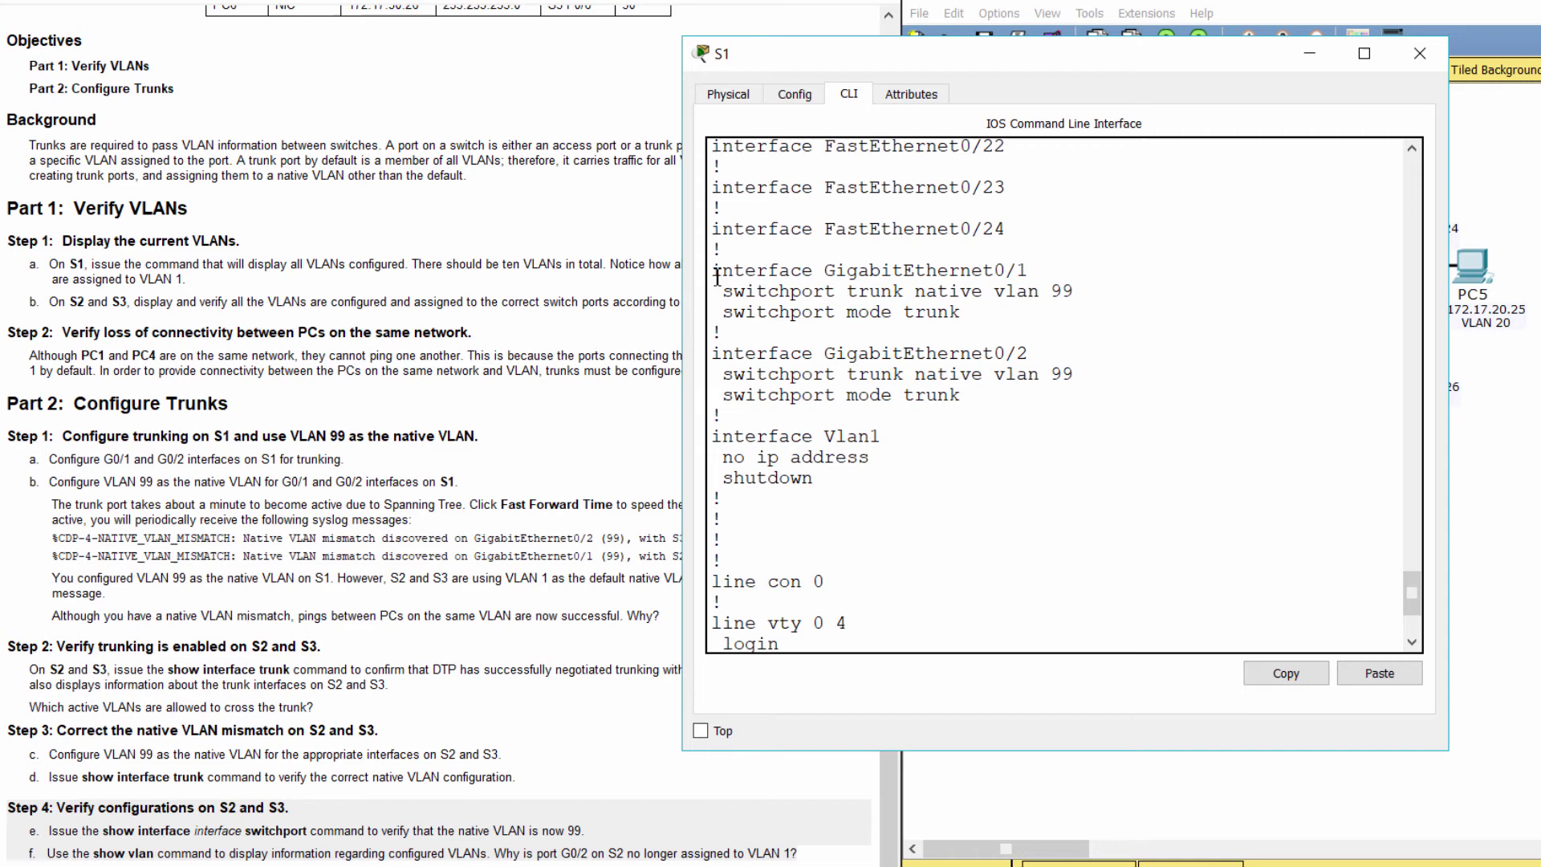
drag(711, 272, 1079, 403)
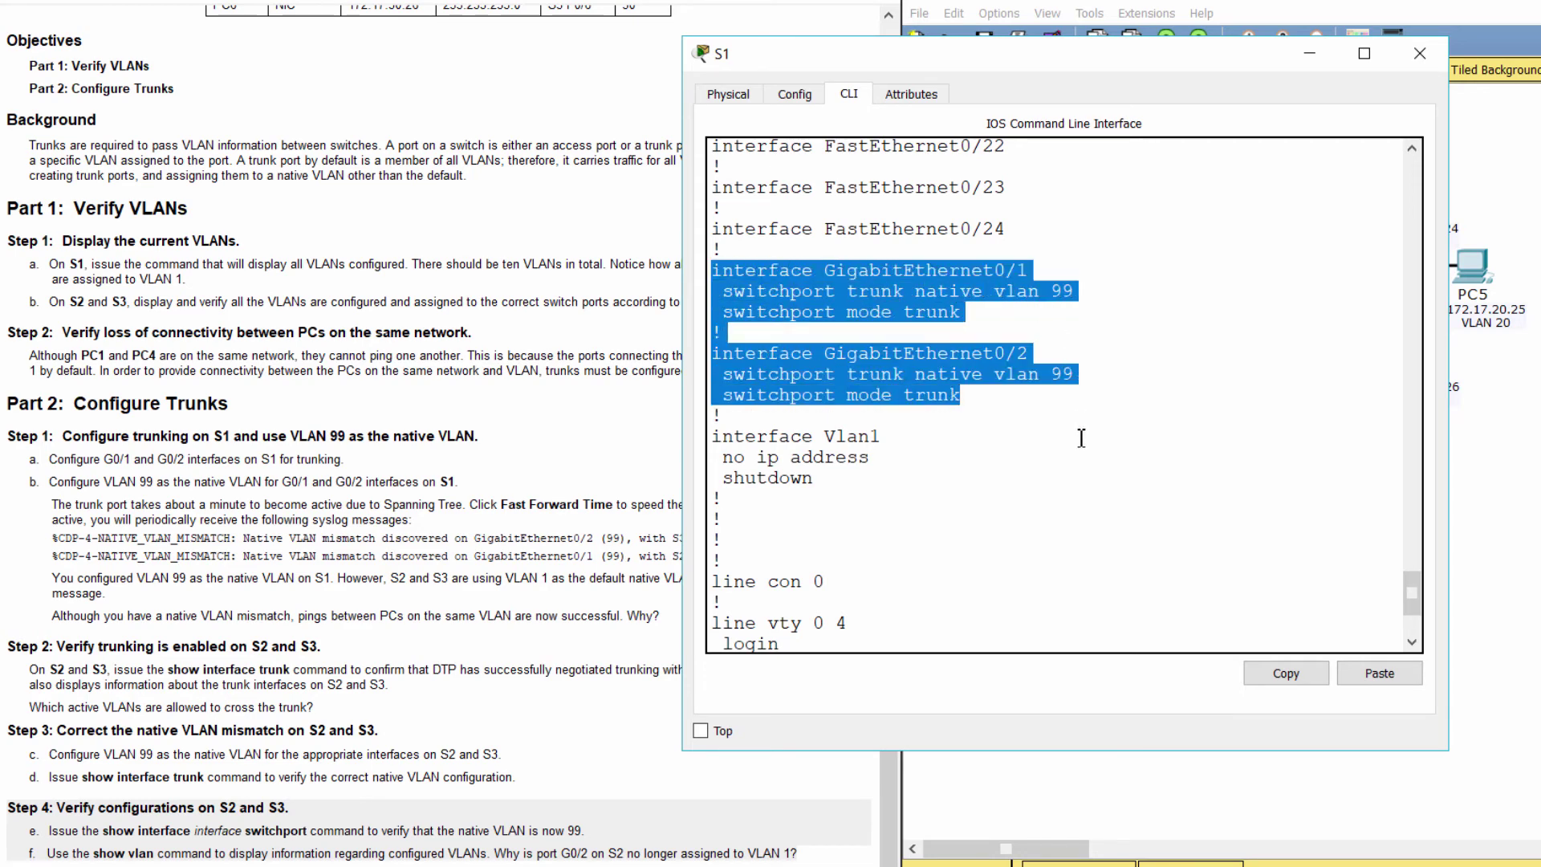
click(1080, 530)
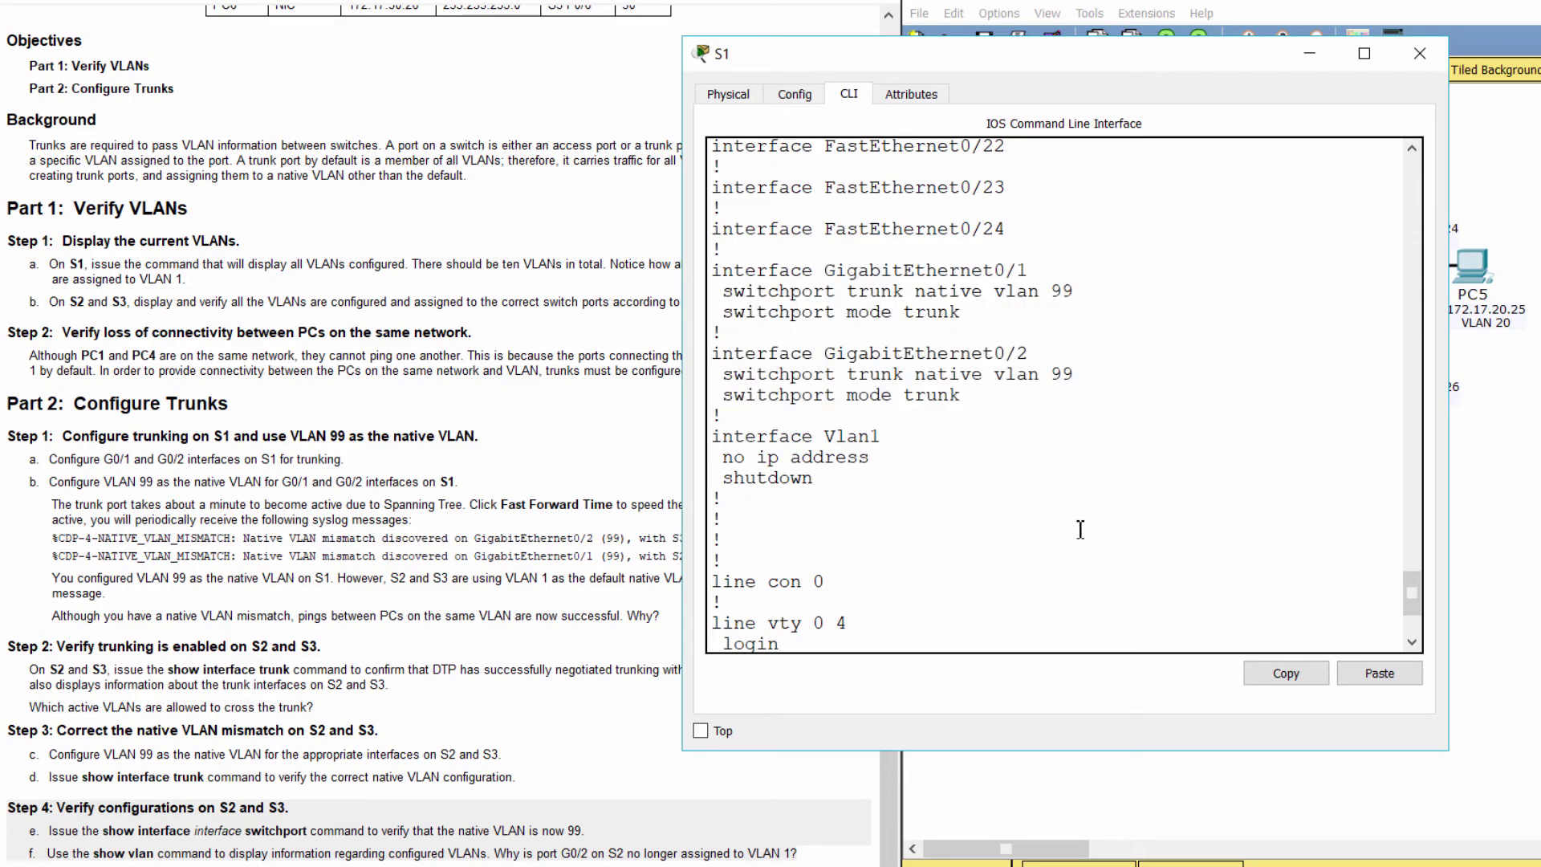
click(1494, 402)
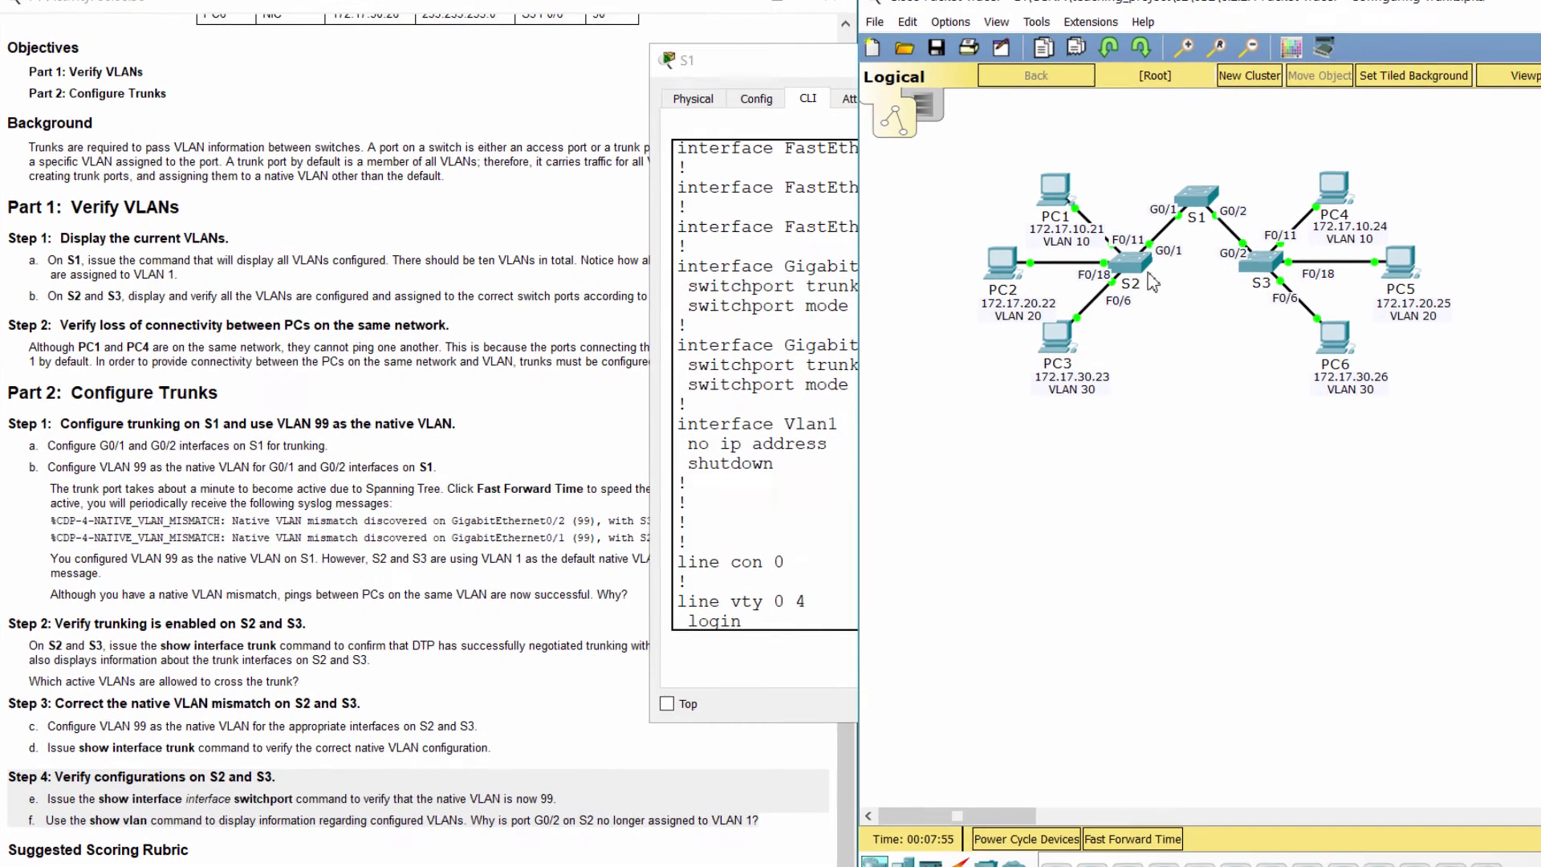
- List the VLANs configured on S2 with do show vlan
click(1131, 263)
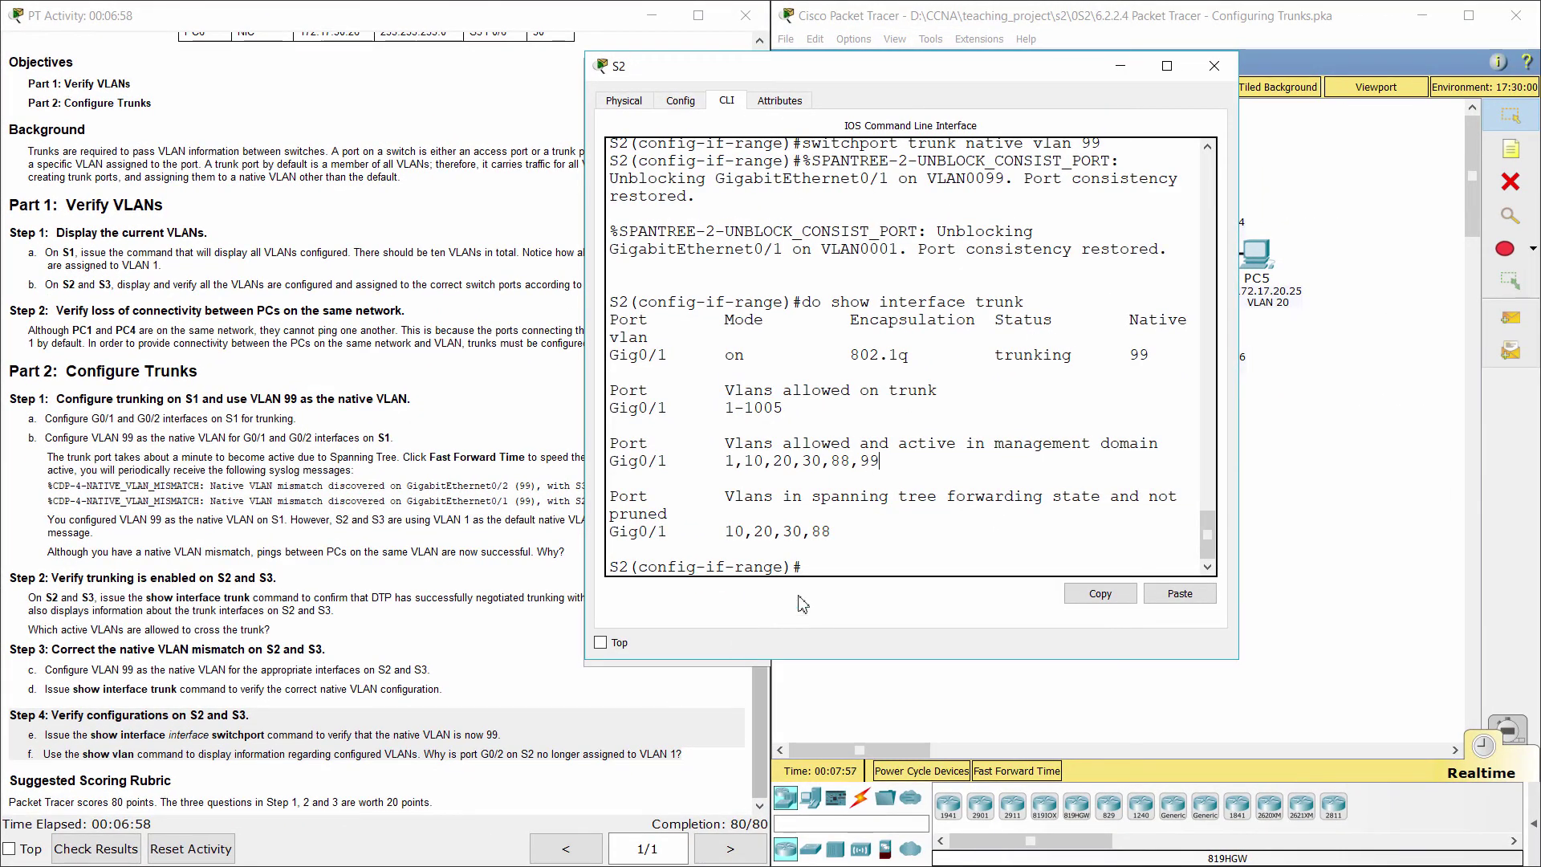
text(do show)
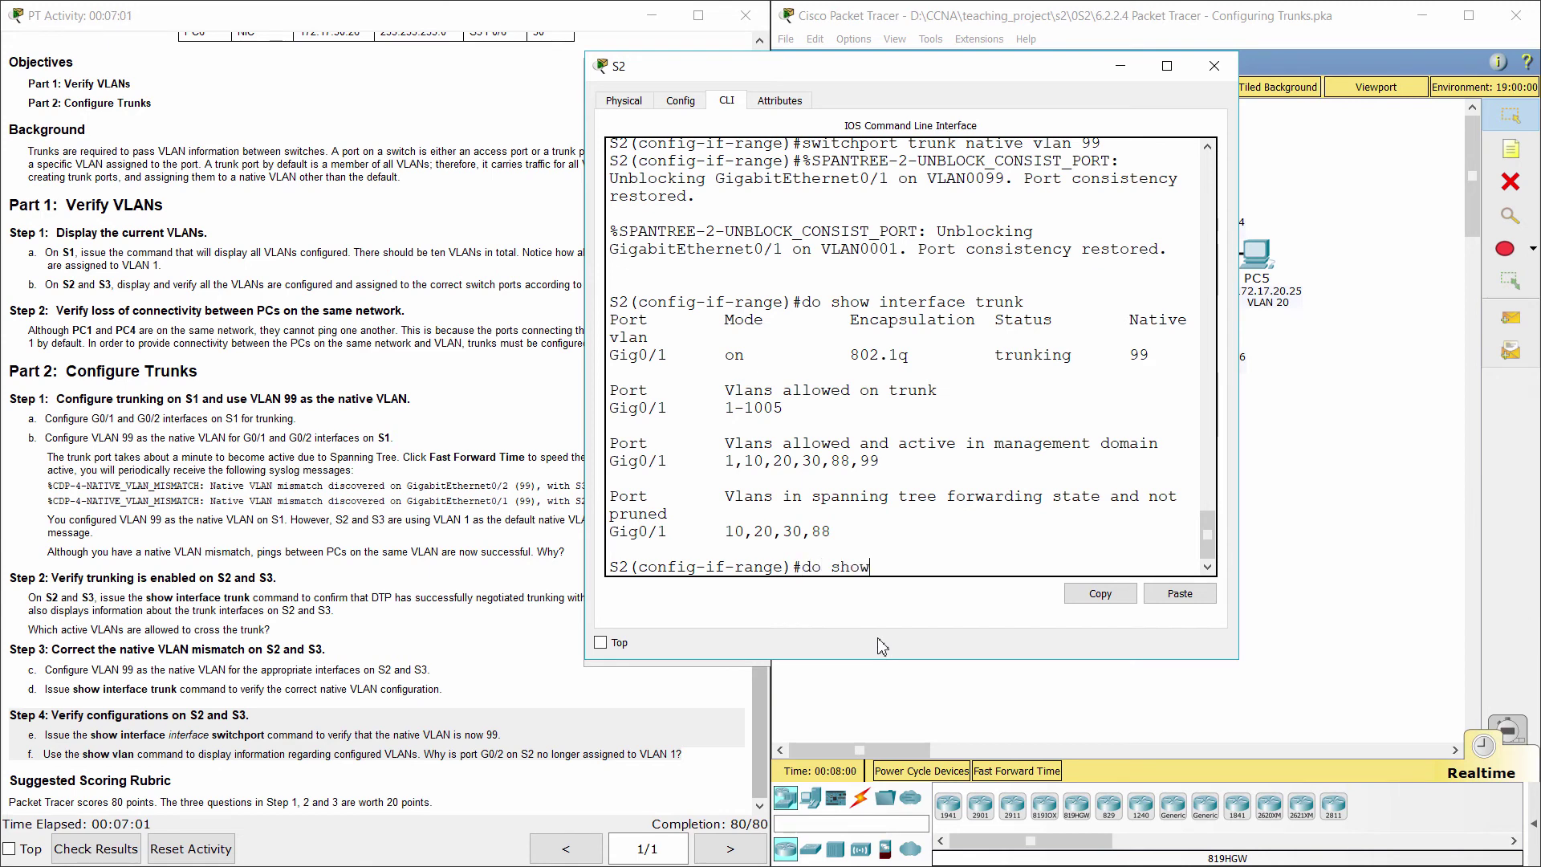
text( vlan)
key(Return)
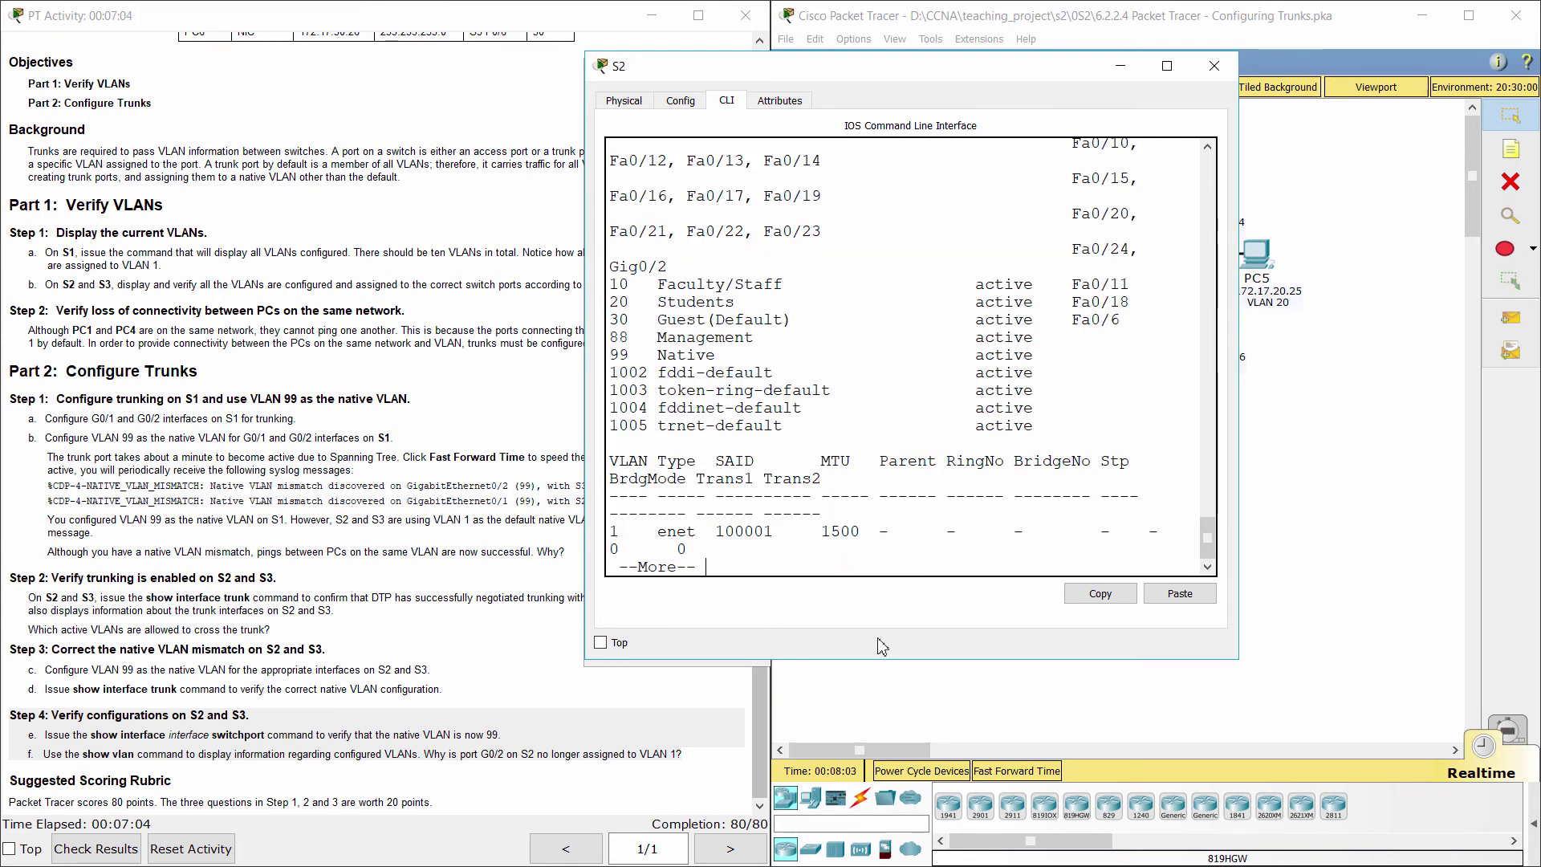
scroll(957, 469, up, 2)
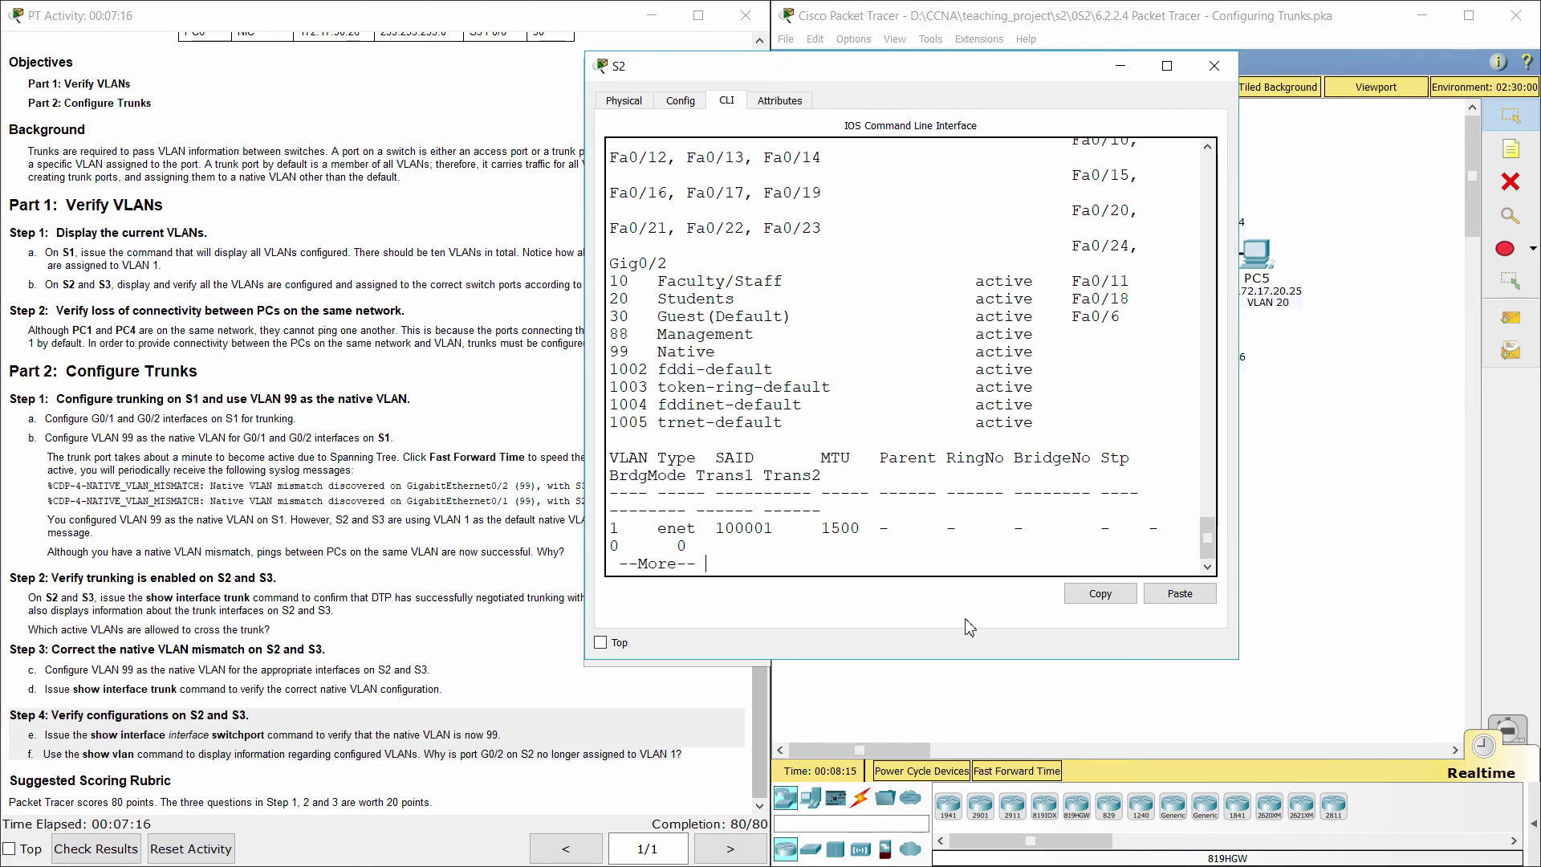
key(space)
- Run do show run on S2 and check G0/1 and G0/2 trunk with native VLAN 99
text(do show run)
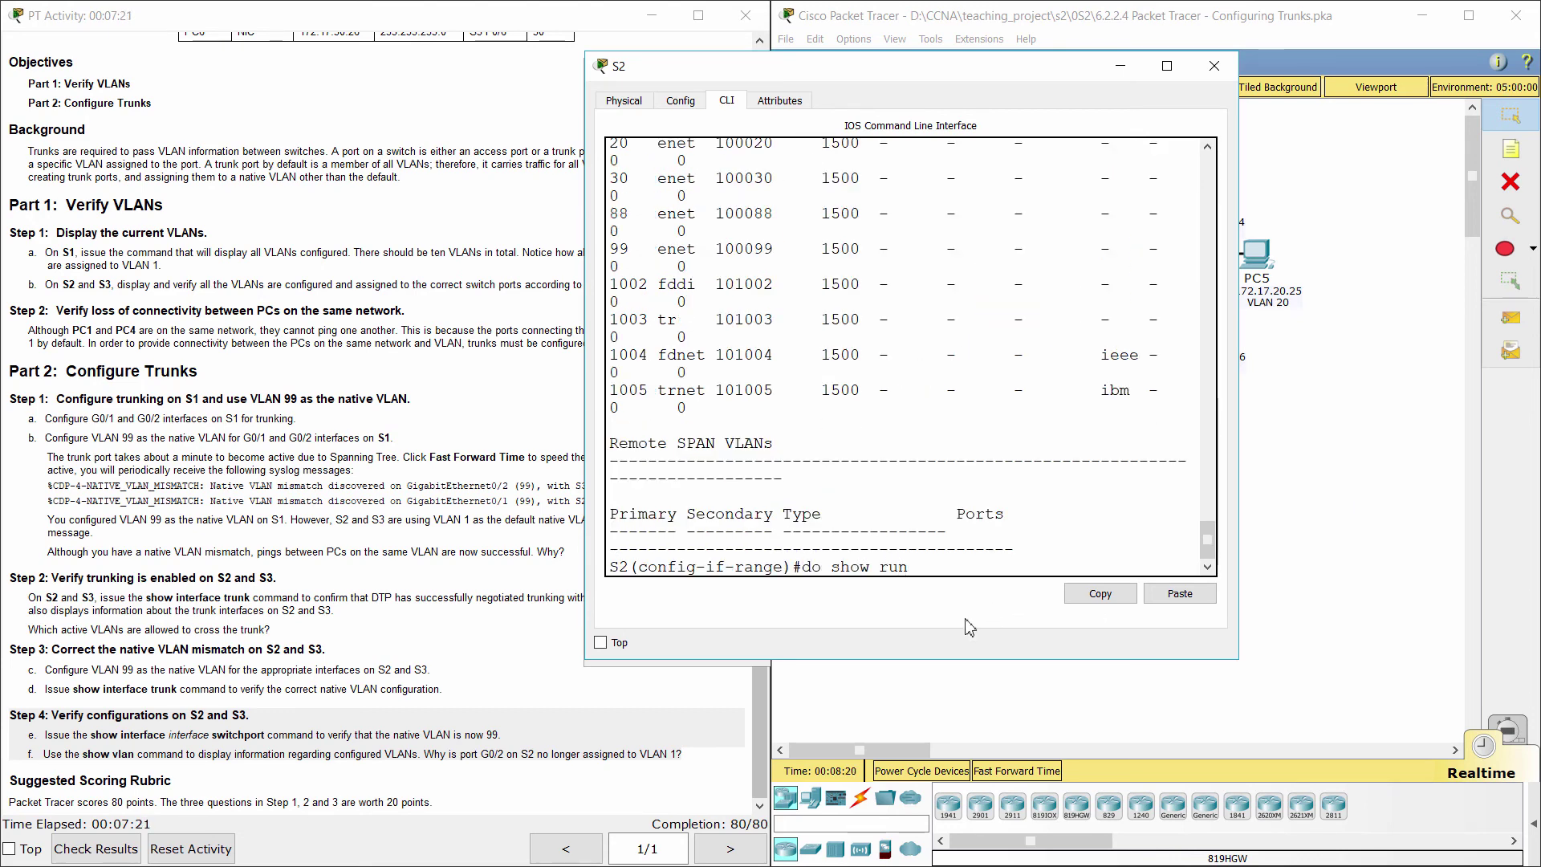
key(Return)
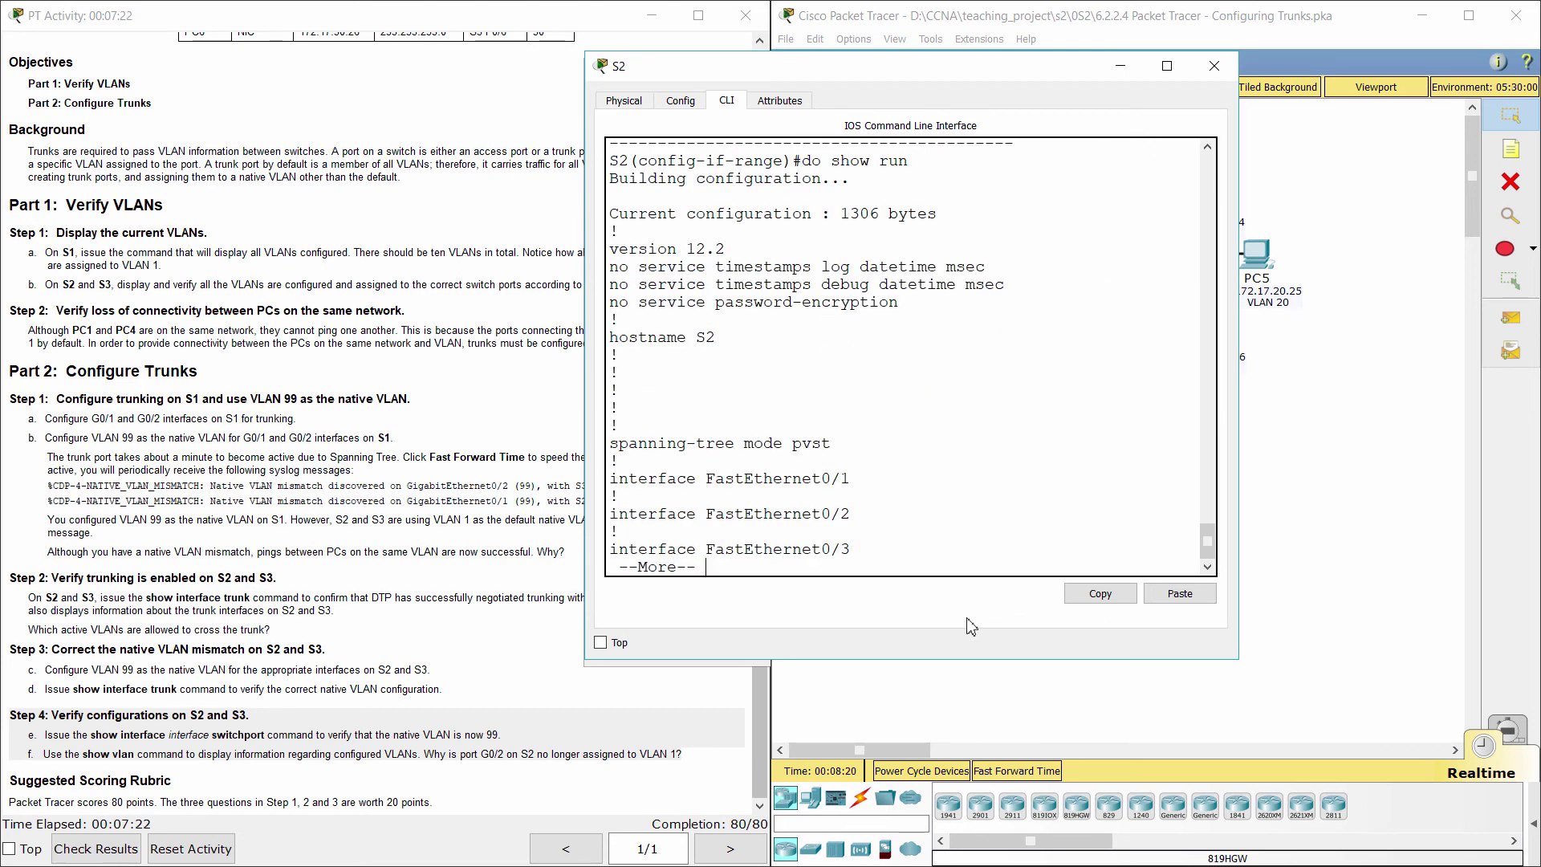
key(space)
key(space)
scroll(1018, 425, up, 2)
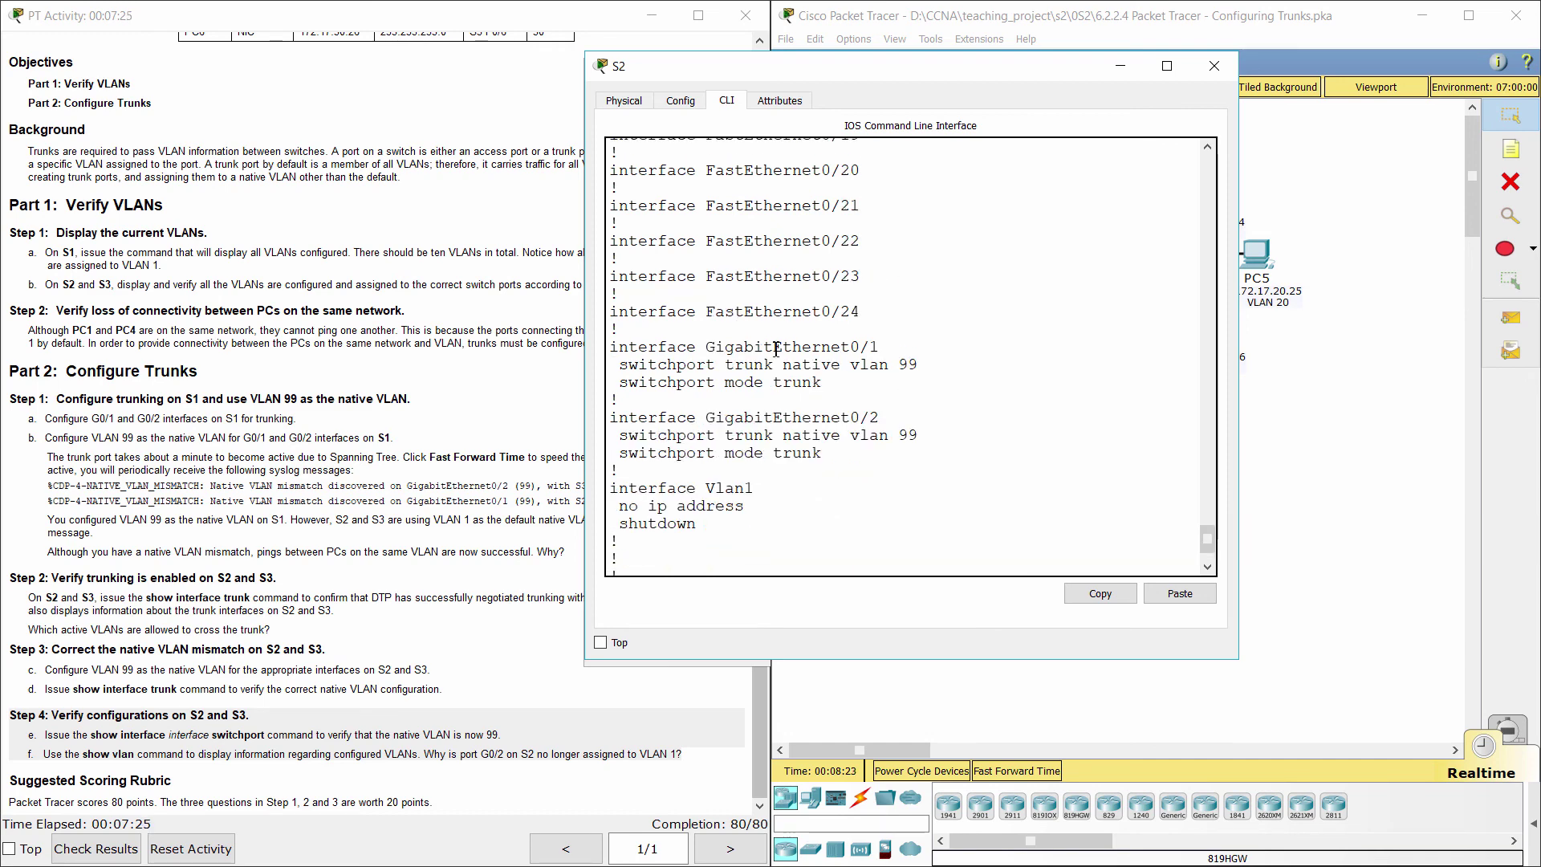
drag(602, 350, 618, 402)
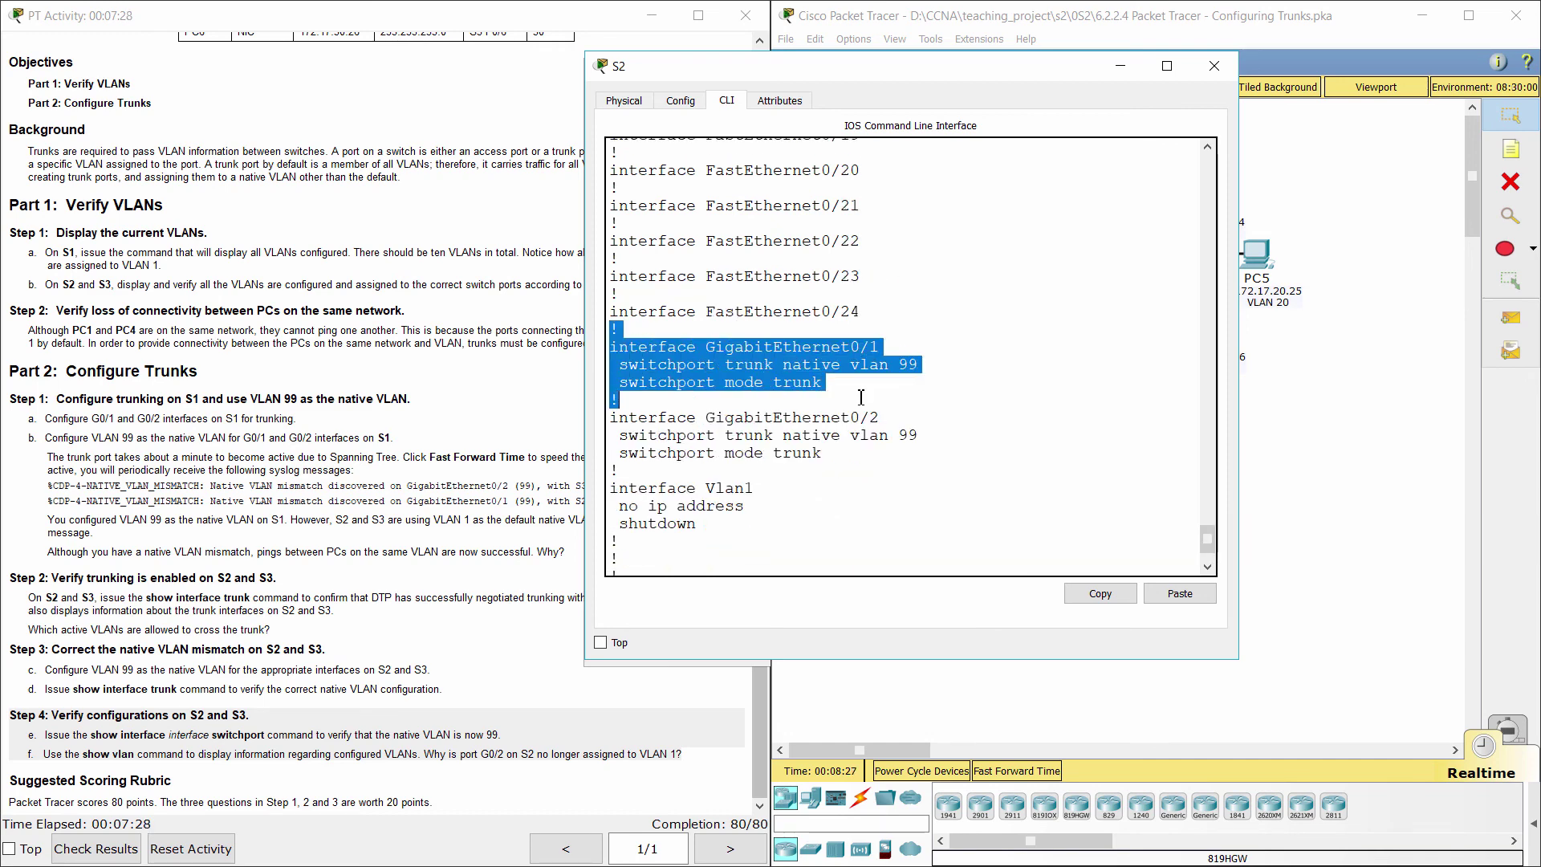
click(1036, 422)
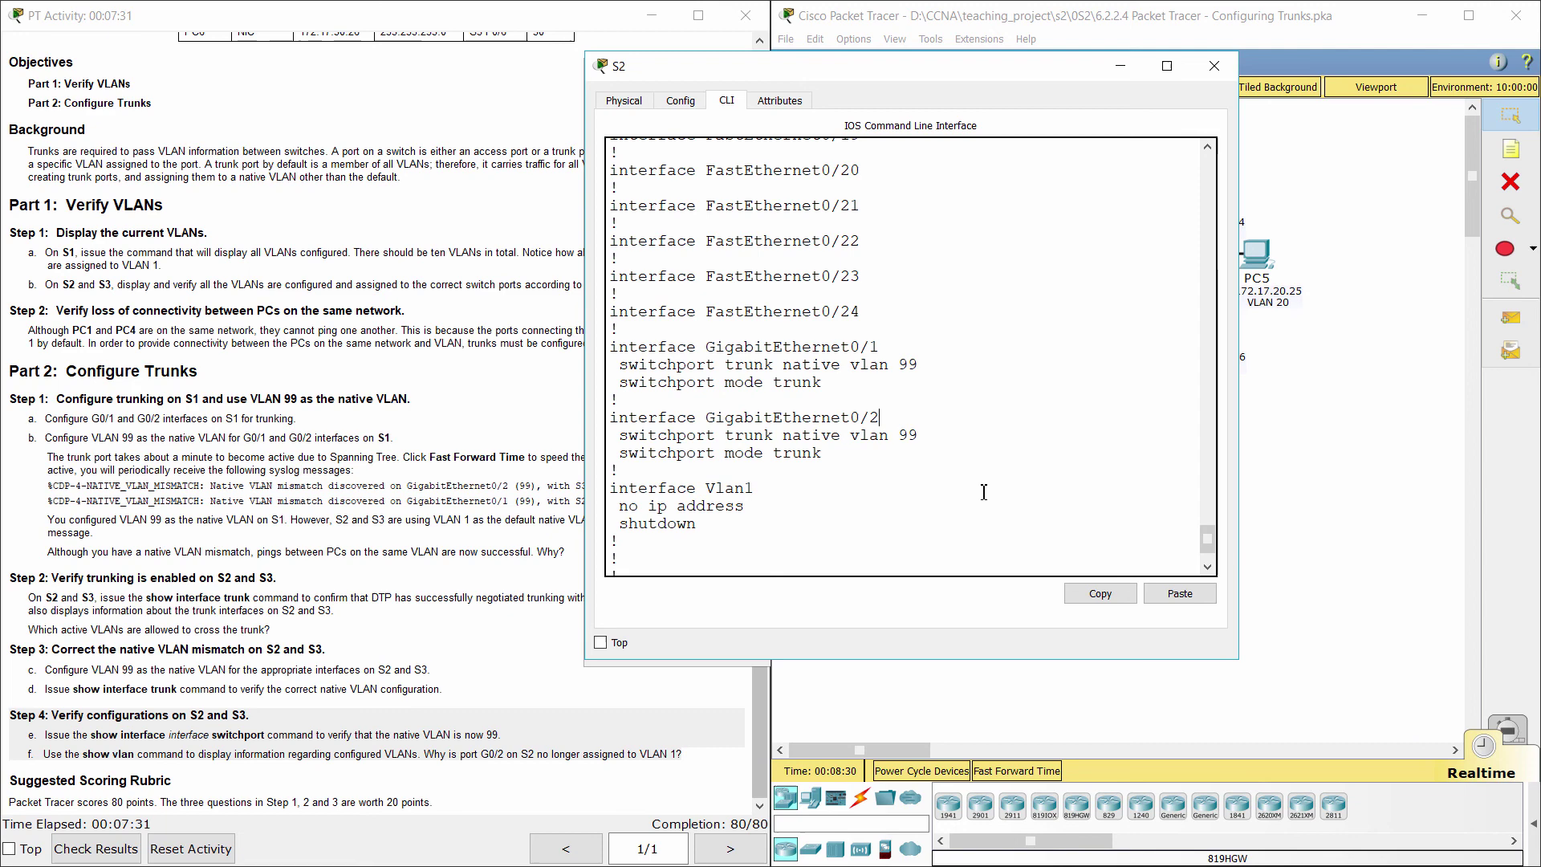
scroll(915, 572, down, 2)
- Run do show run on S3 and page through its configuration
click(1281, 453)
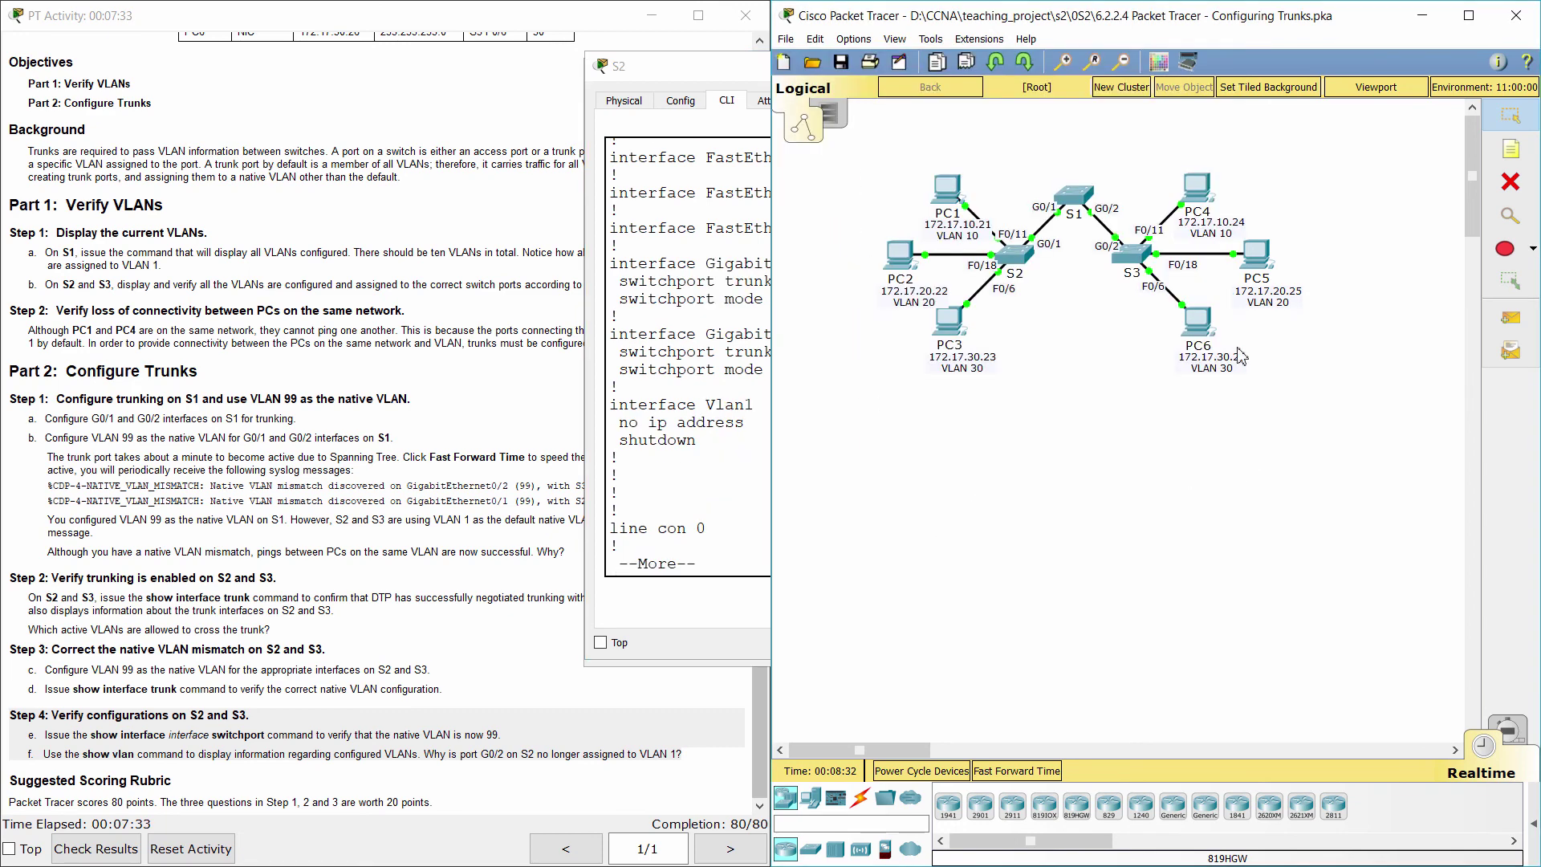
click(1137, 272)
text(do show run)
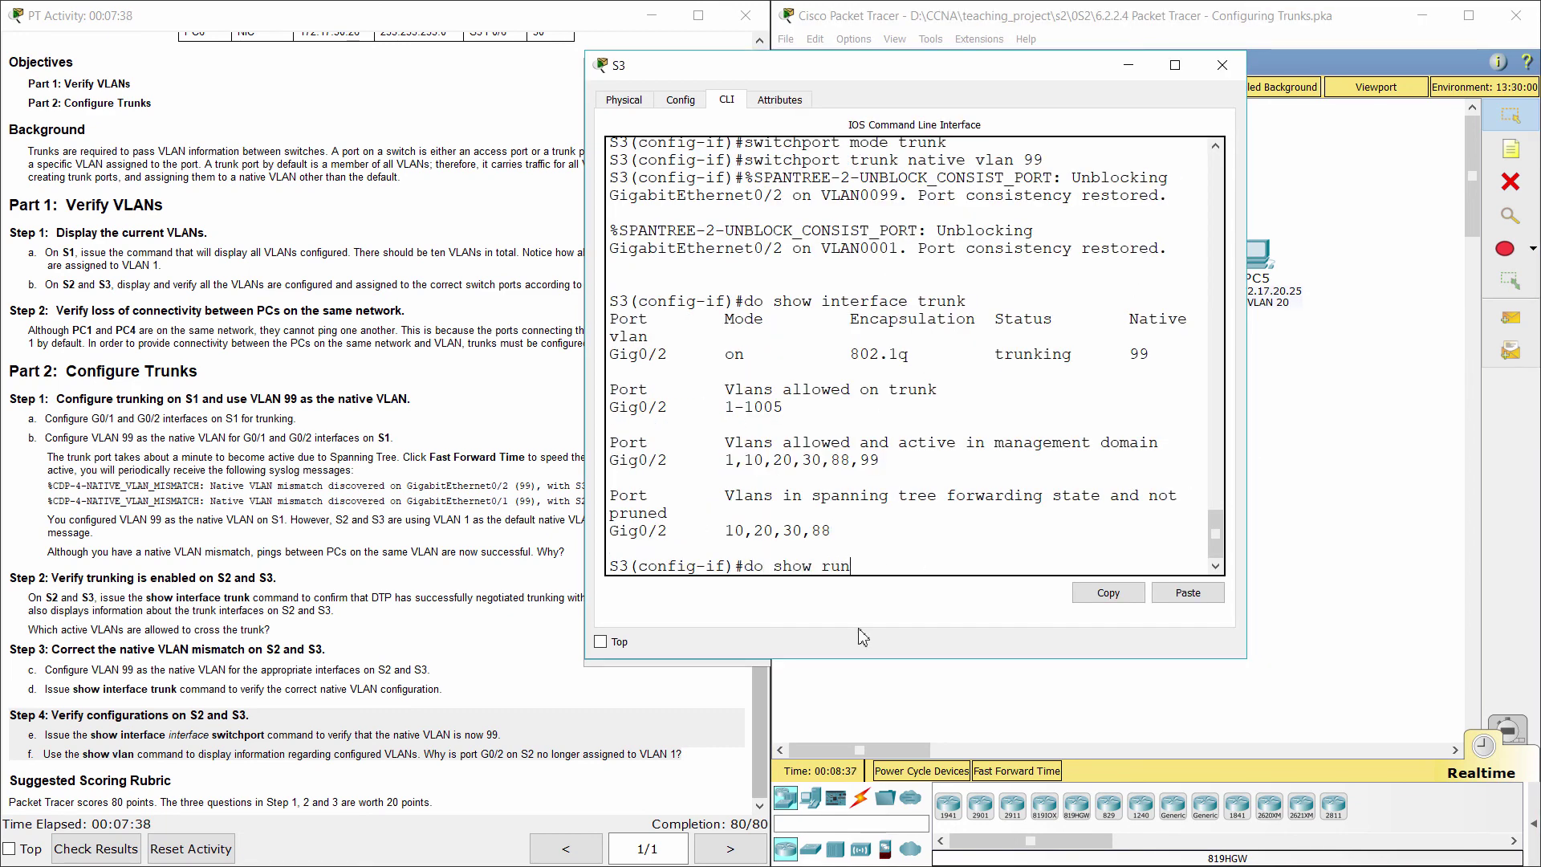
key(Return)
key(space)
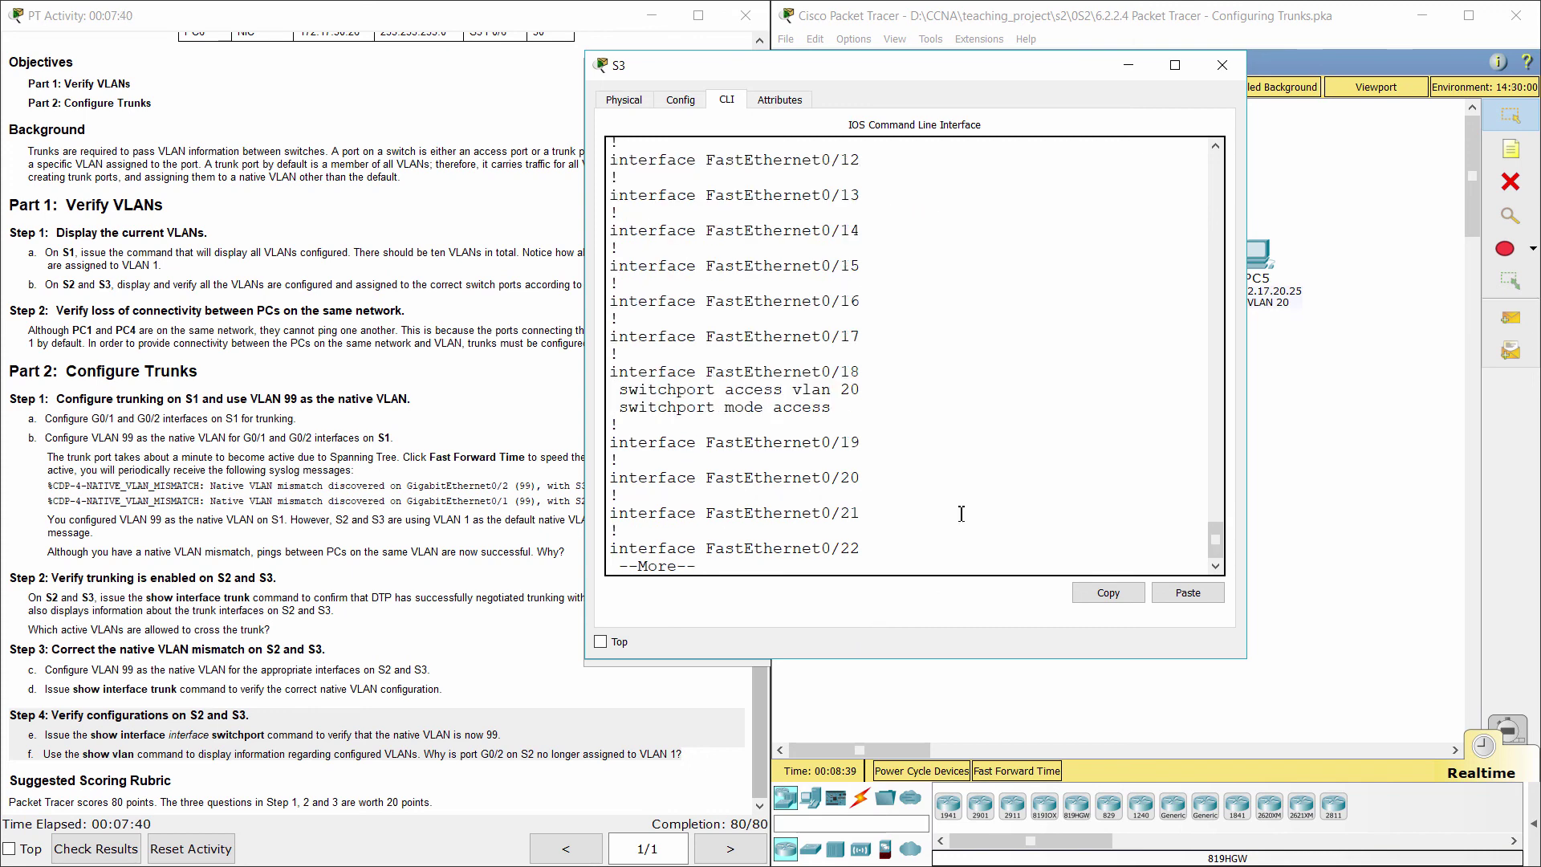